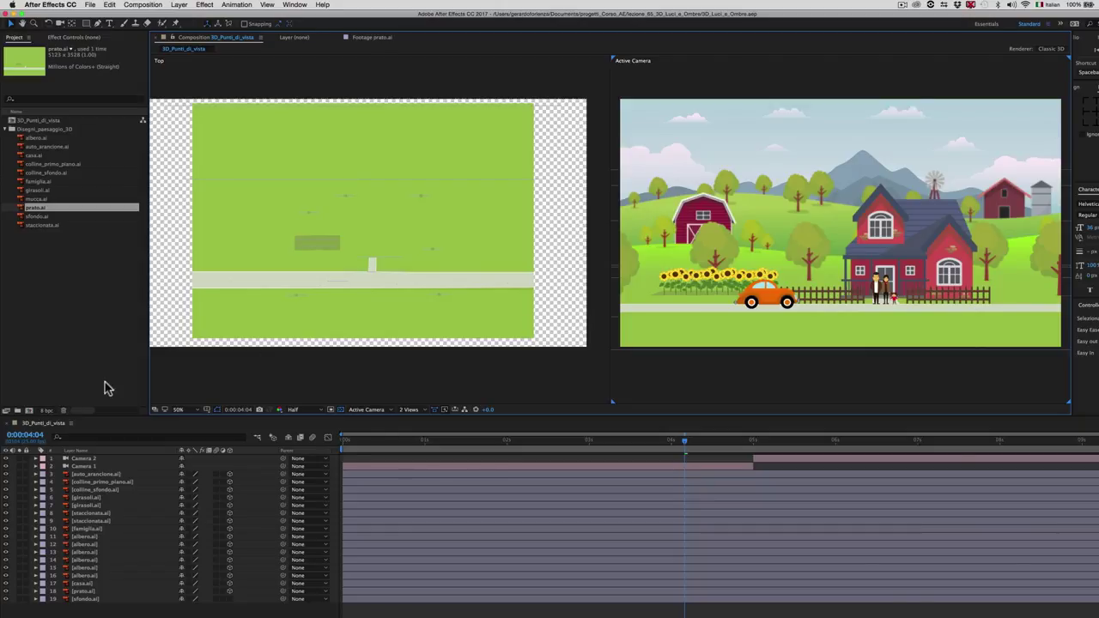
- Solo the casa.ai house and prato.ai meadow layers so only they display
{"action": "left_click", "coordinate": [5, 461]}
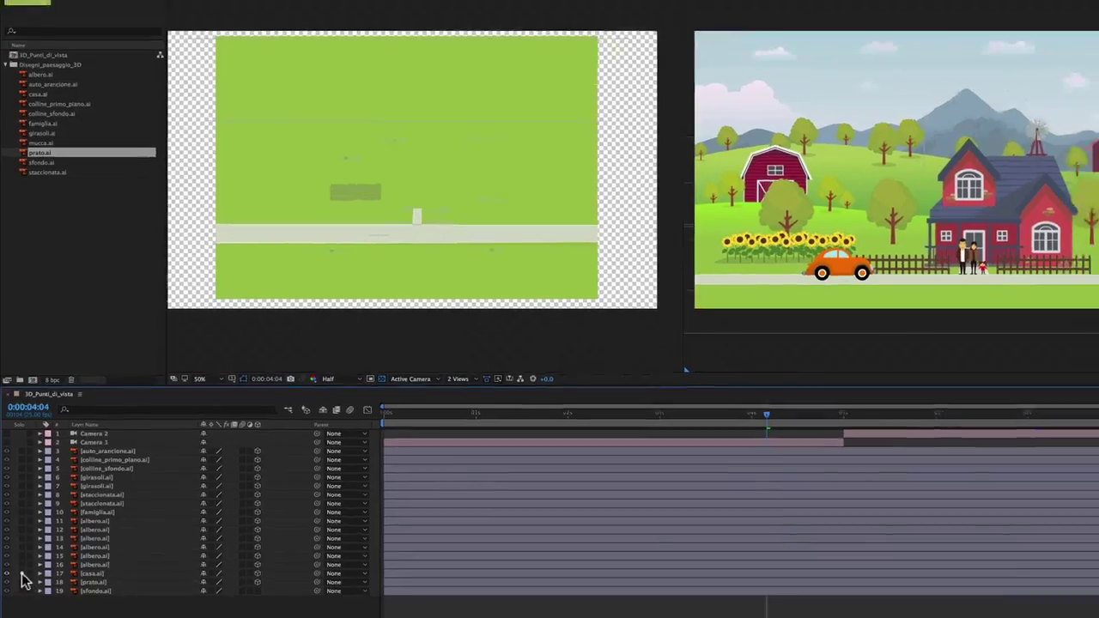
{"action": "left_click", "coordinate": [22, 576]}
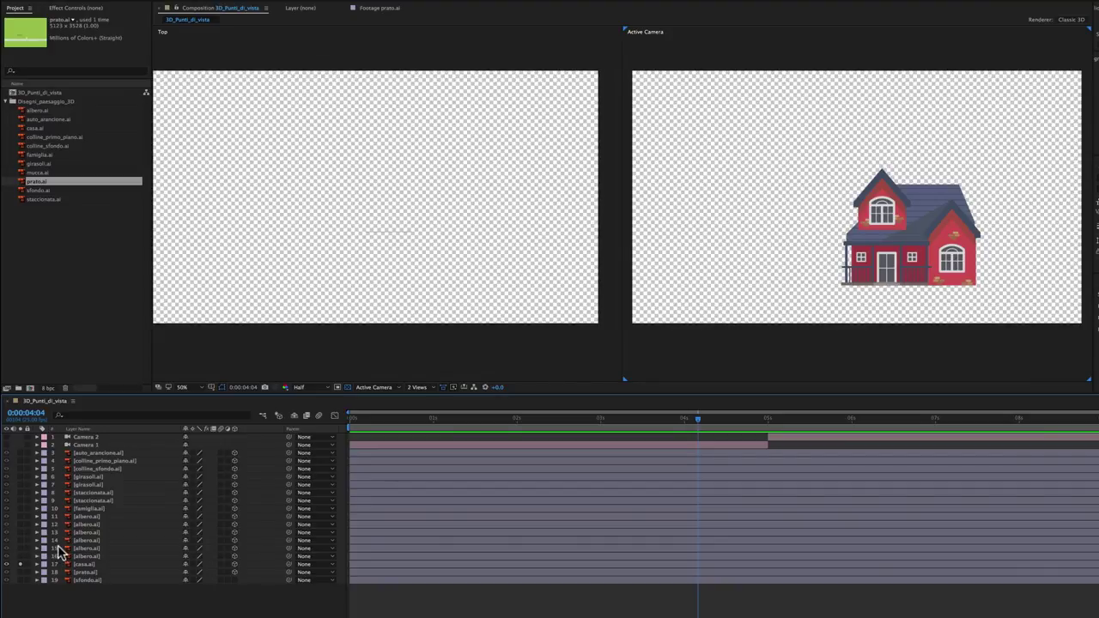
{"action": "left_click", "coordinate": [21, 572]}
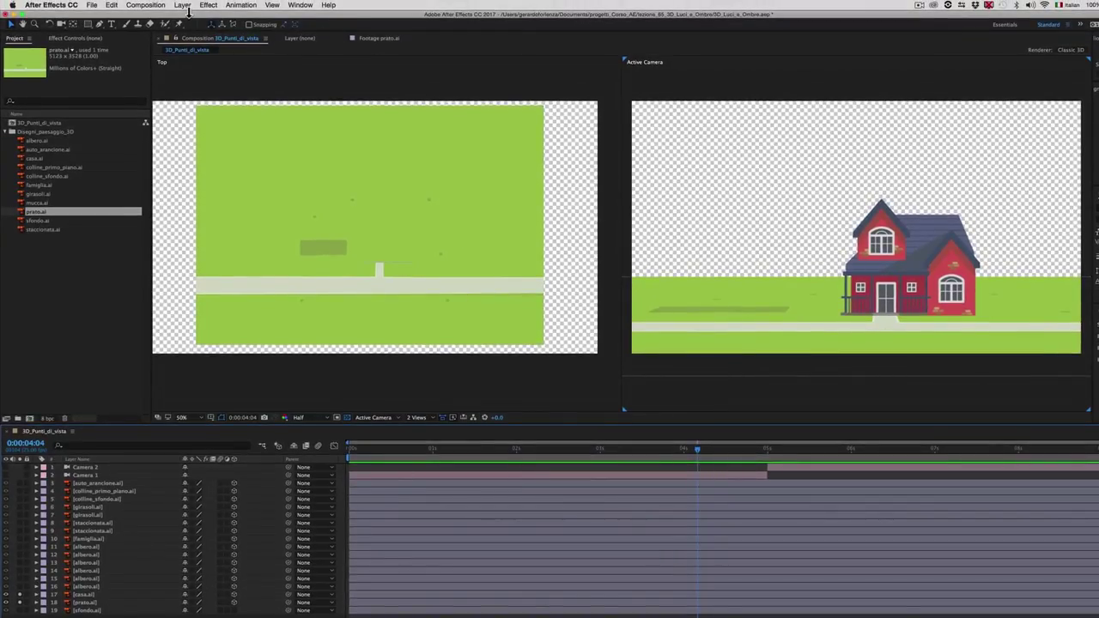
{"action": "left_click", "coordinate": [183, 6]}
- Create Light 1 as a white Point light at 100% intensity via Layer > New > Light
{"action": "mouse_move", "coordinate": [191, 17]}
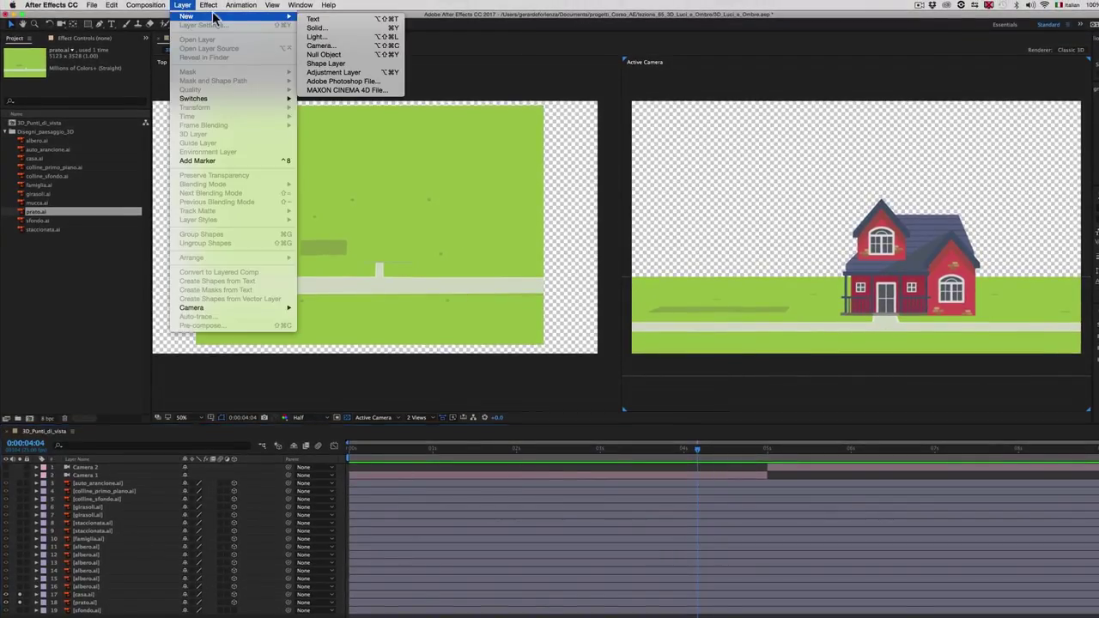
{"action": "left_click", "coordinate": [338, 38]}
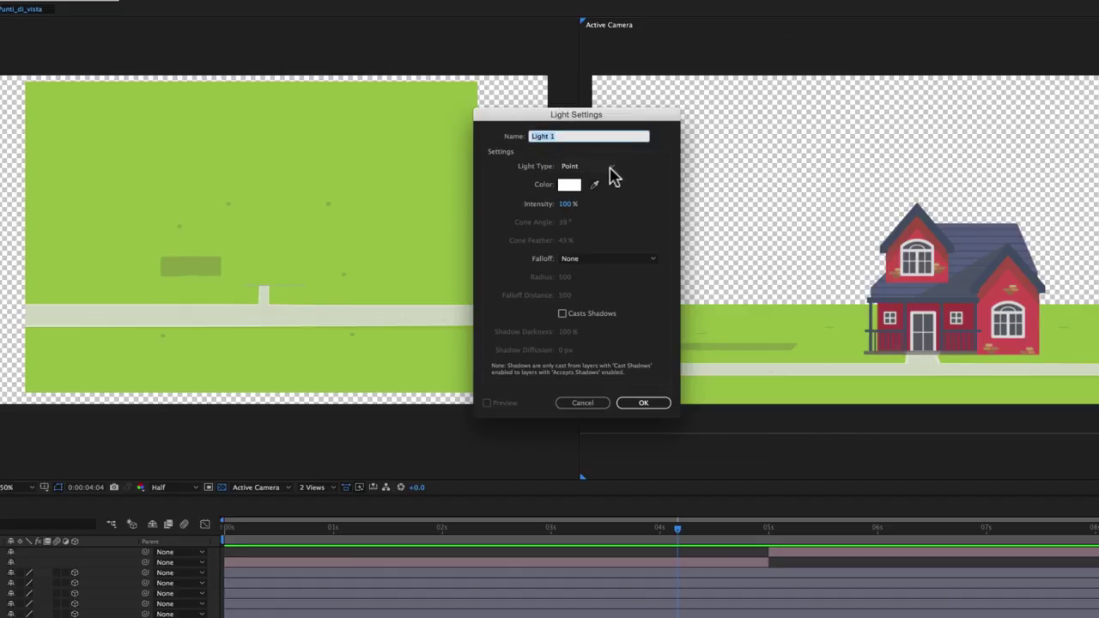
{"action": "left_click", "coordinate": [609, 169]}
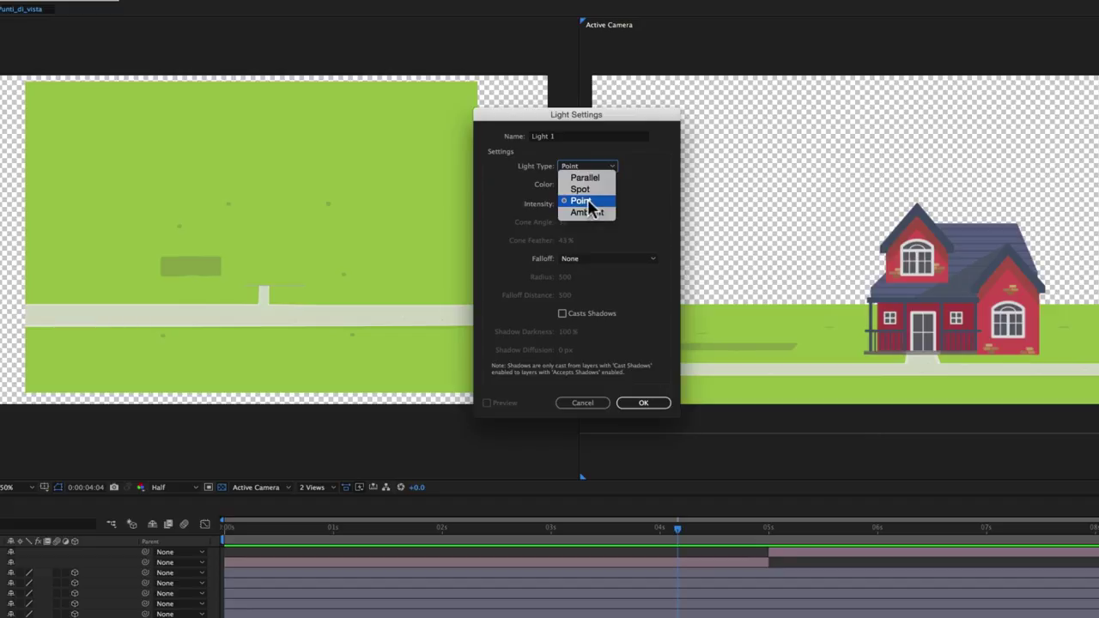
{"action": "left_click", "coordinate": [589, 207]}
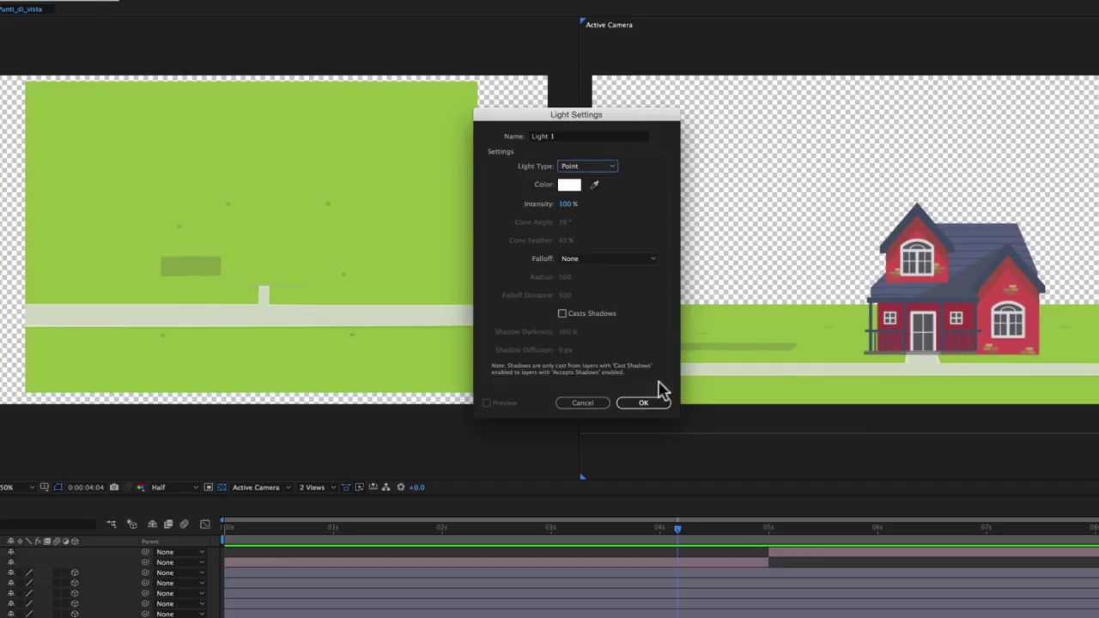
{"action": "left_click", "coordinate": [646, 404]}
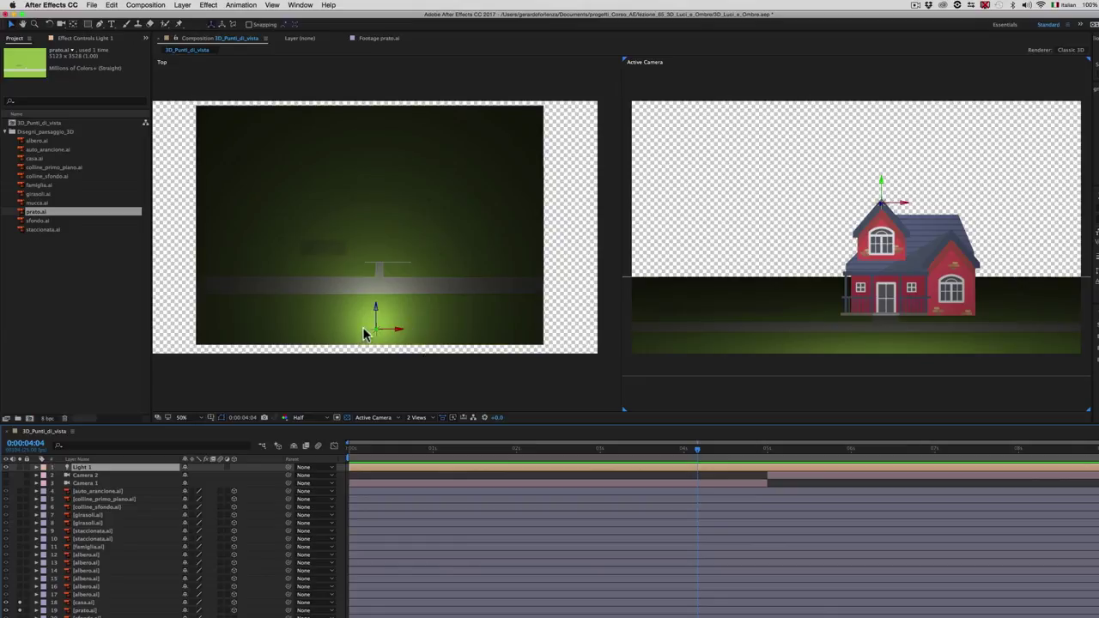
{"action": "scroll", "coordinate": [378, 335], "scroll_direction": "up", "scroll_amount": 3}
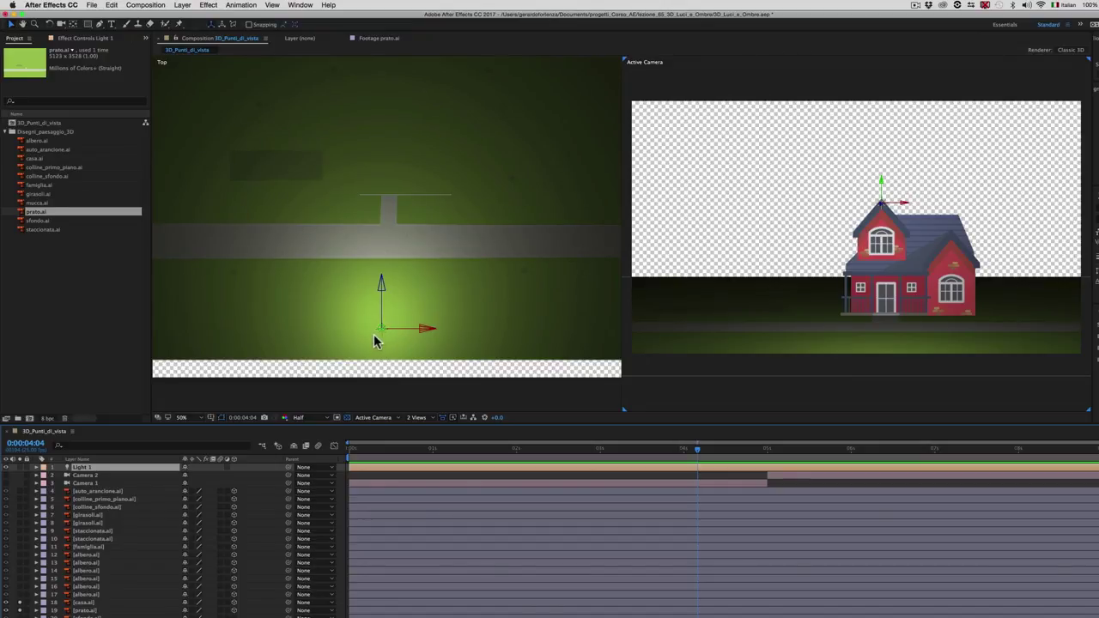
{"action": "scroll", "coordinate": [375, 340], "scroll_direction": "down", "scroll_amount": 3}
{"action": "left_click_drag", "start_coordinate": [388, 283], "coordinate": [391, 307]}
{"action": "key", "text": "v"}
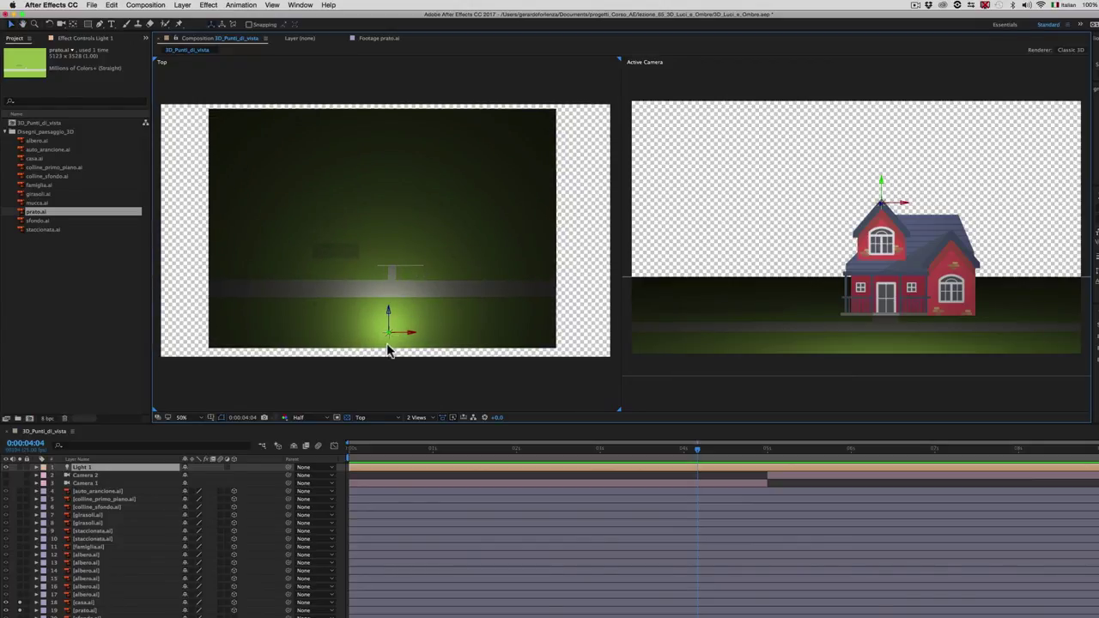
{"action": "left_click", "coordinate": [392, 421]}
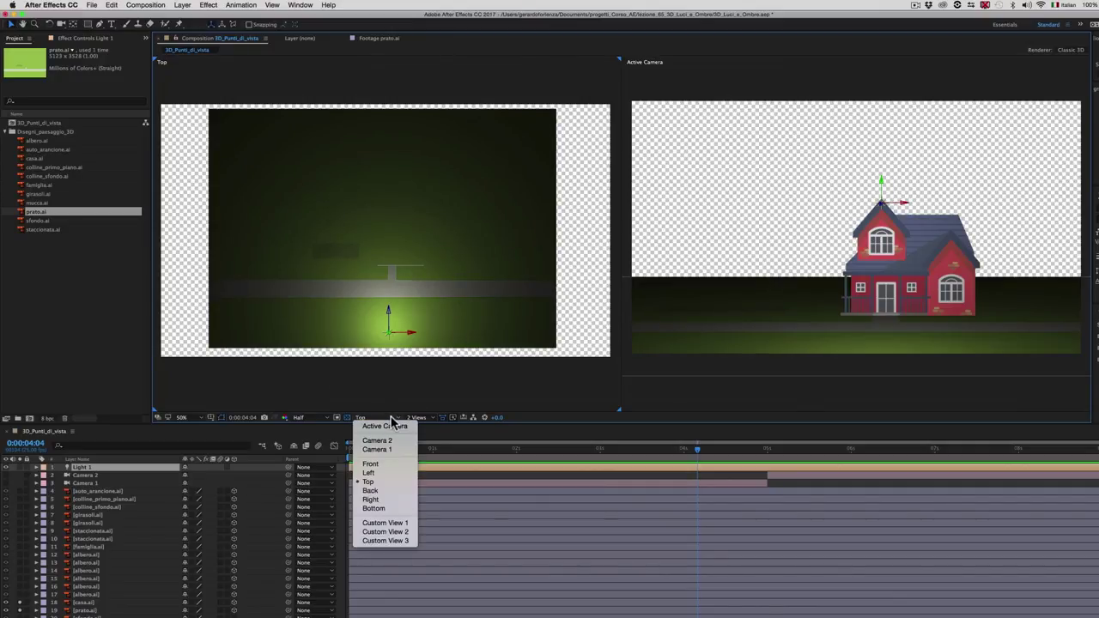
{"action": "left_click", "coordinate": [384, 475]}
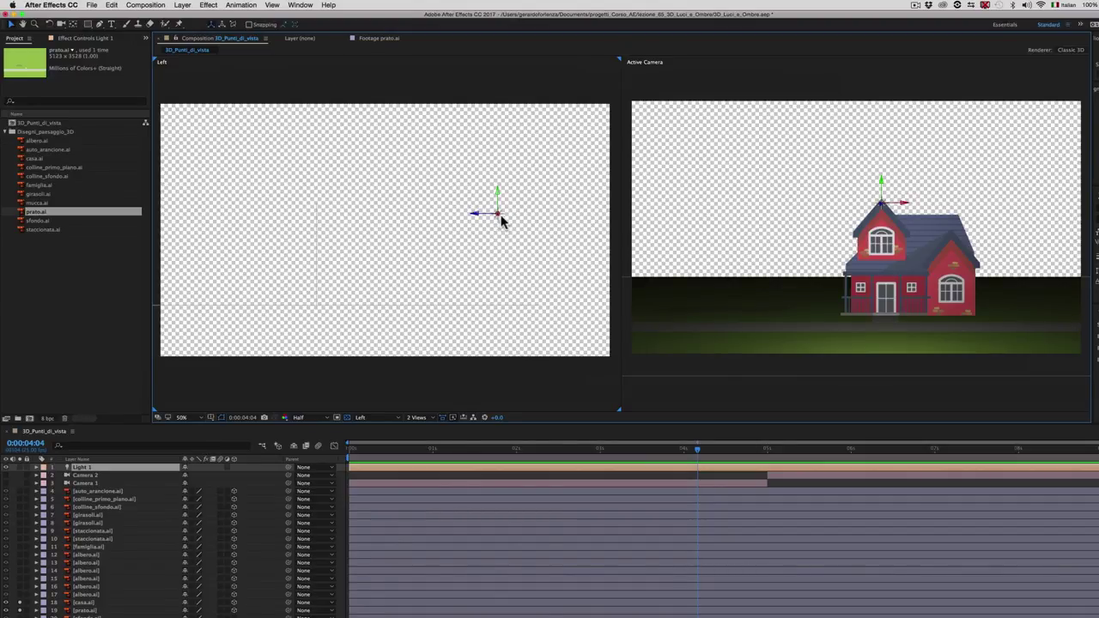
{"action": "left_click", "coordinate": [393, 419]}
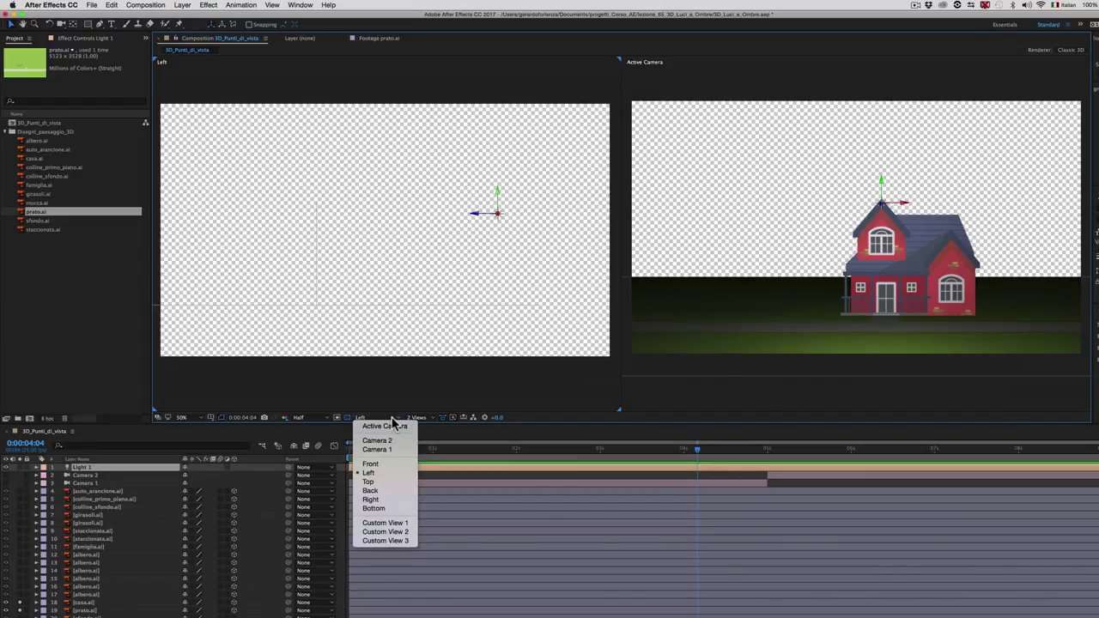
{"action": "left_click", "coordinate": [385, 482]}
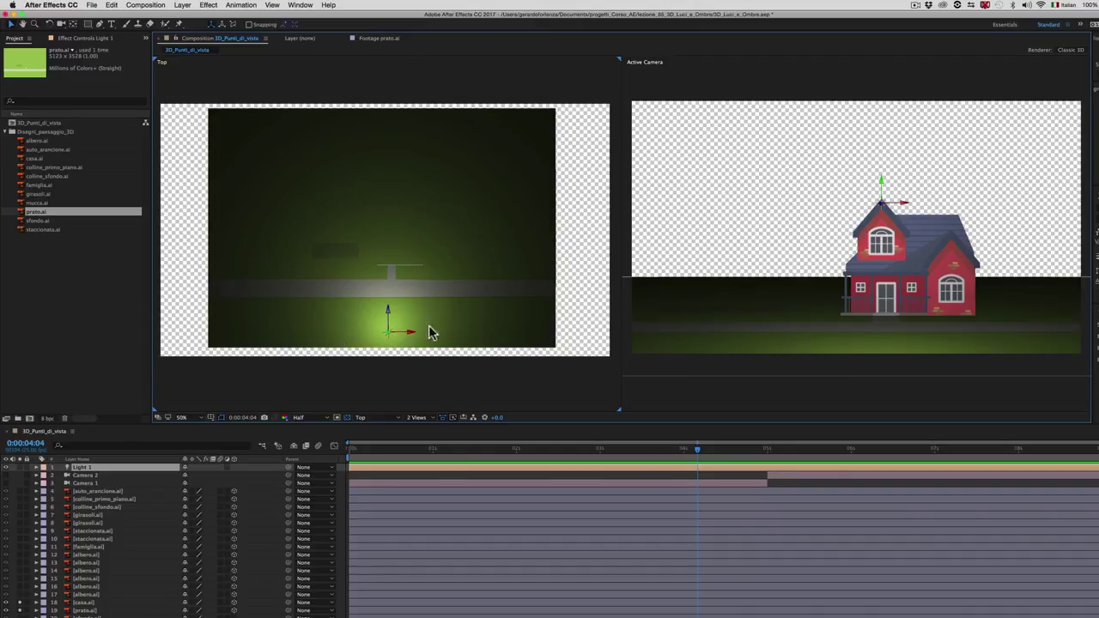
- Expand Light 1's Transform and position it at 1110, 460, -346.7 in front of the house
{"action": "left_click", "coordinate": [36, 468]}
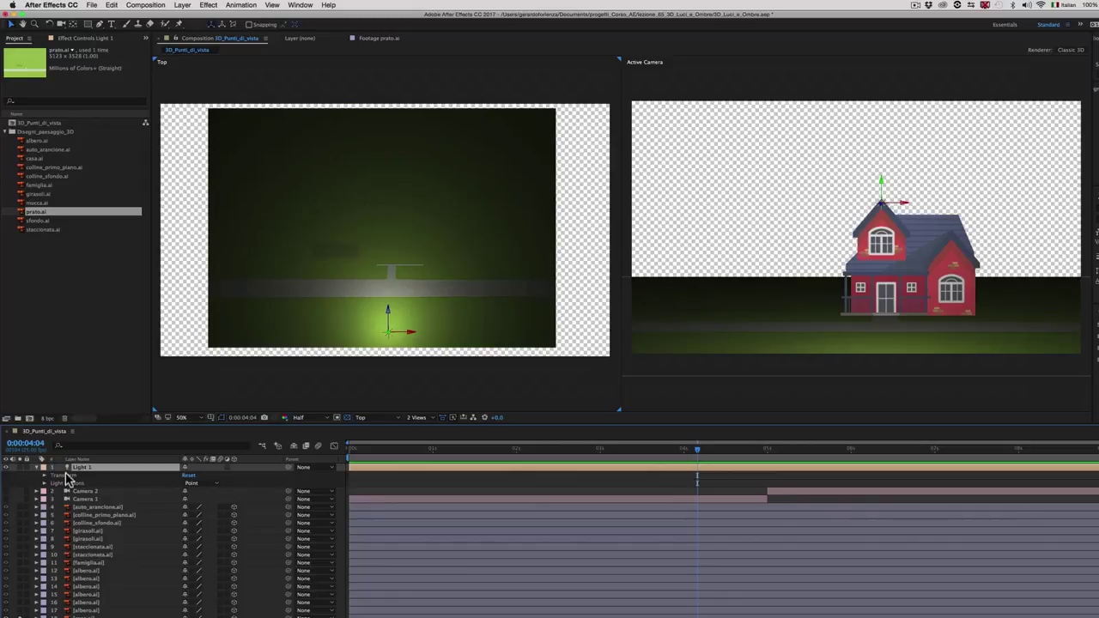
{"action": "left_click", "coordinate": [45, 476]}
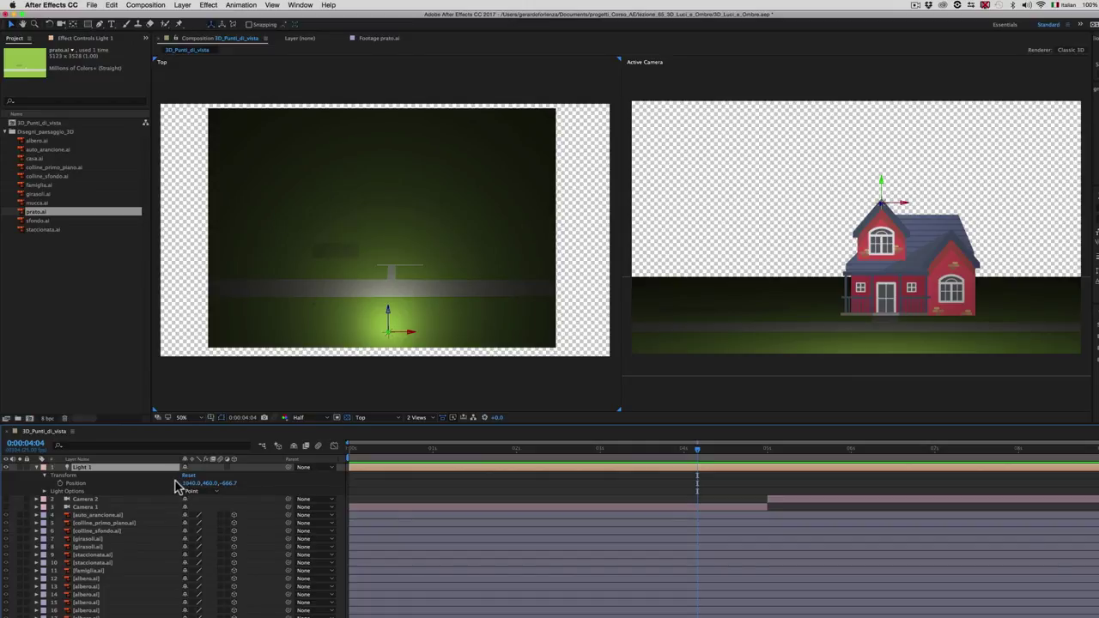
{"action": "left_click_drag", "start_coordinate": [183, 485], "coordinate": [199, 487]}
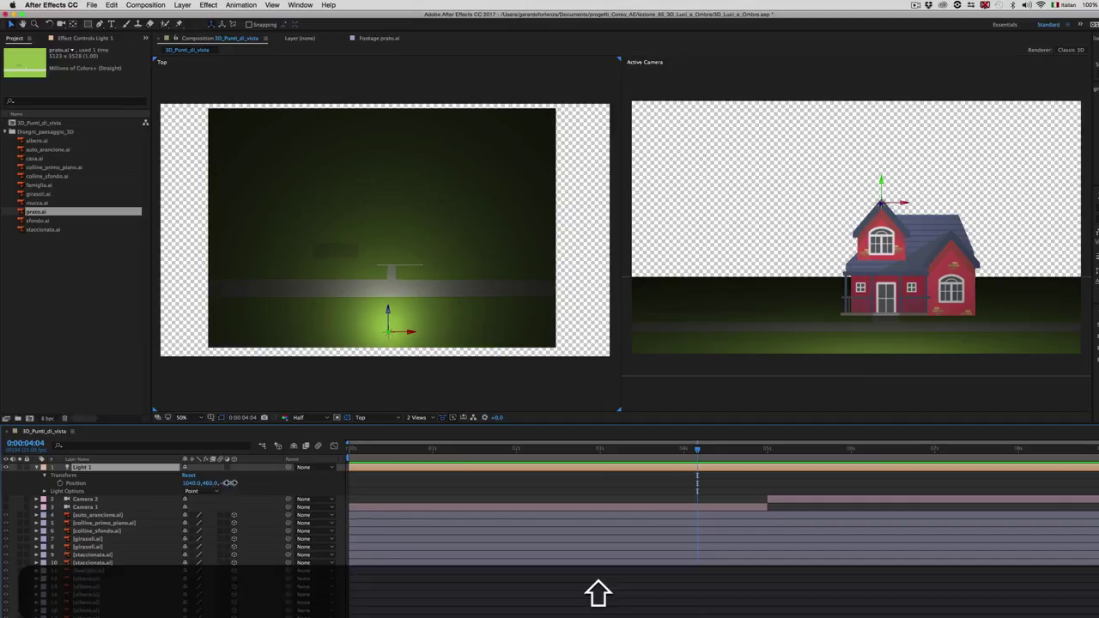
{"action": "left_click_drag", "start_coordinate": [230, 487], "coordinate": [157, 490]}
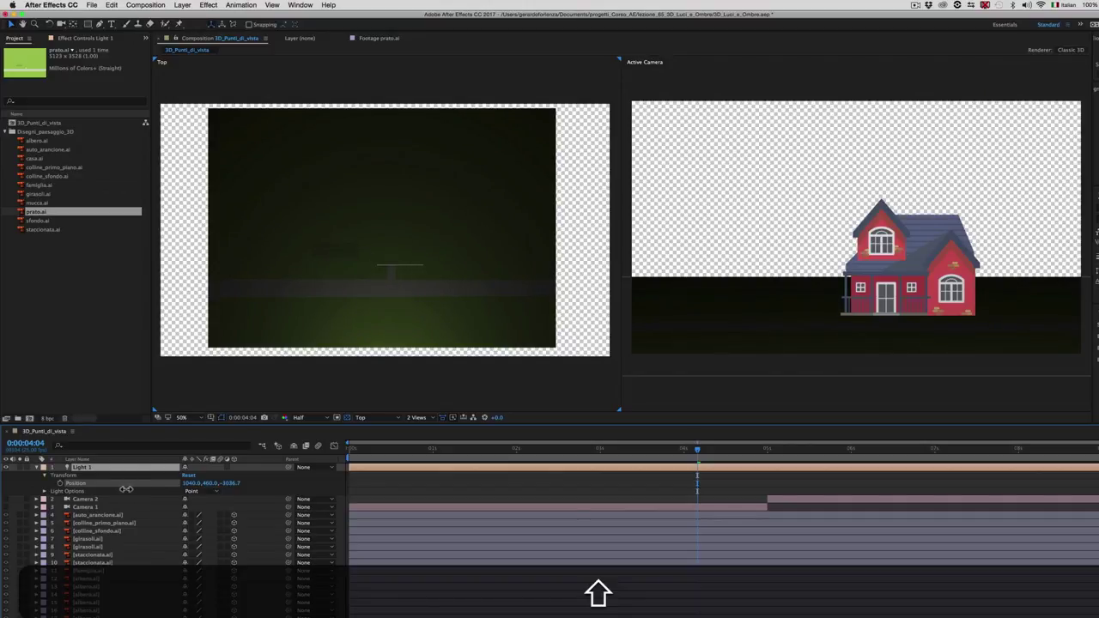
{"action": "left_click_drag", "start_coordinate": [149, 488], "coordinate": [236, 478]}
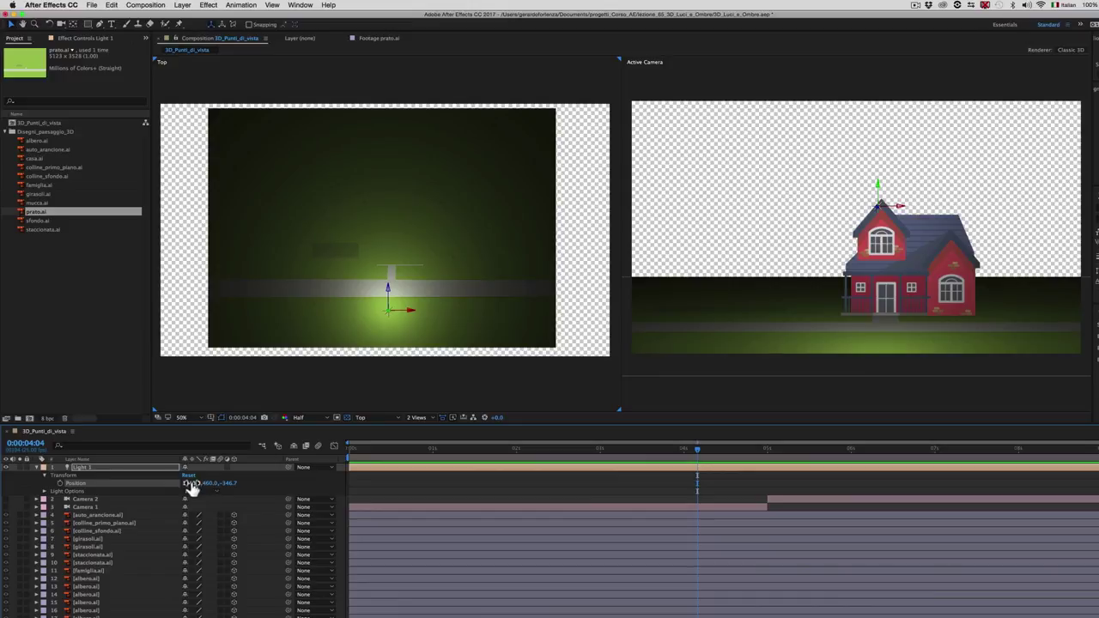
{"action": "left_click_drag", "start_coordinate": [190, 484], "coordinate": [297, 488]}
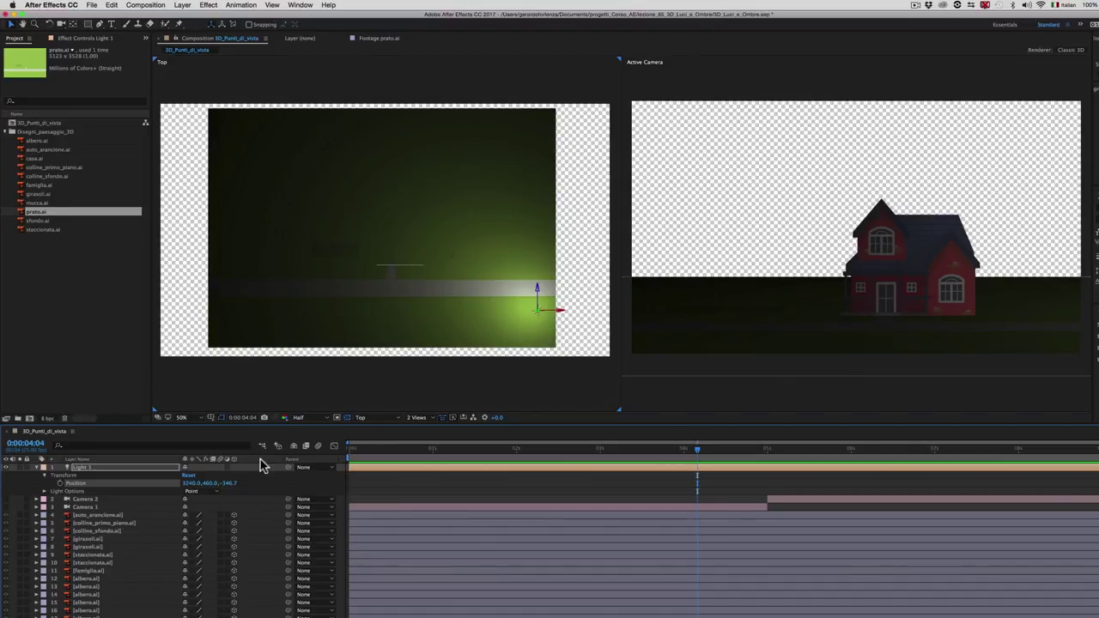
{"action": "left_click_drag", "start_coordinate": [191, 483], "coordinate": [64, 457]}
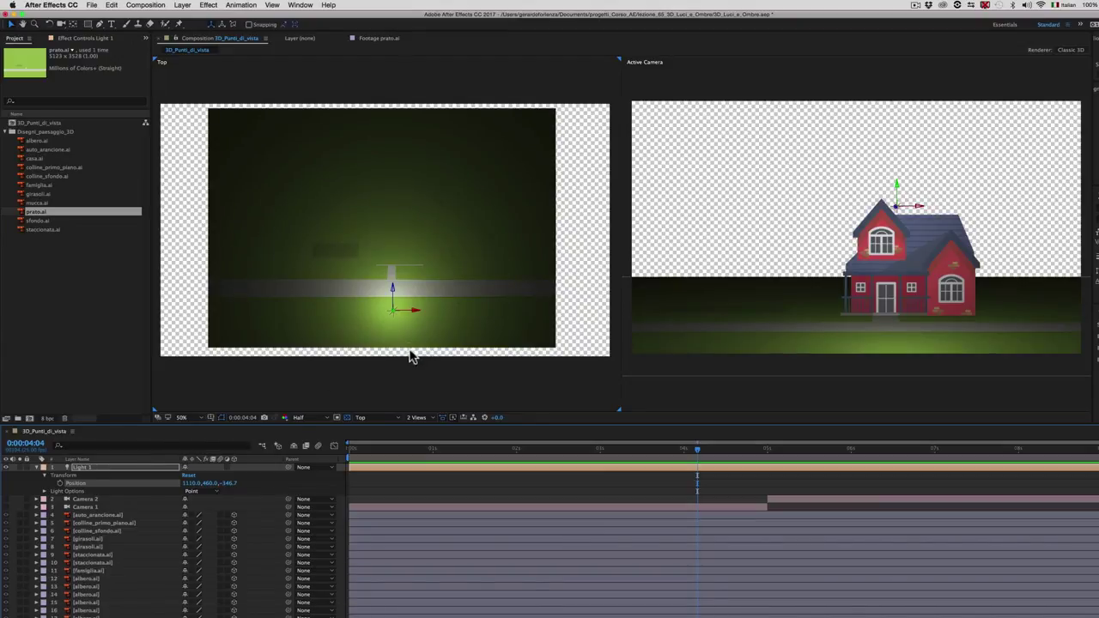
- Switch the left viewer to a side view, zoom out, and lower Light 1 to Y 190
{"action": "left_click", "coordinate": [397, 418]}
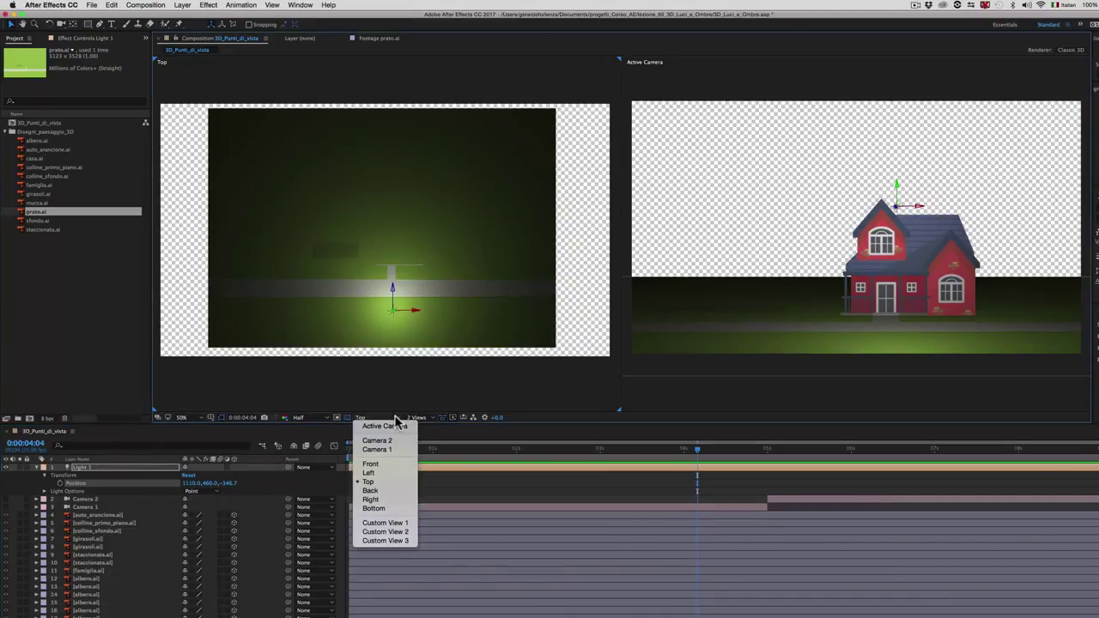
{"action": "left_click", "coordinate": [390, 472]}
{"action": "key", "text": "comma"}
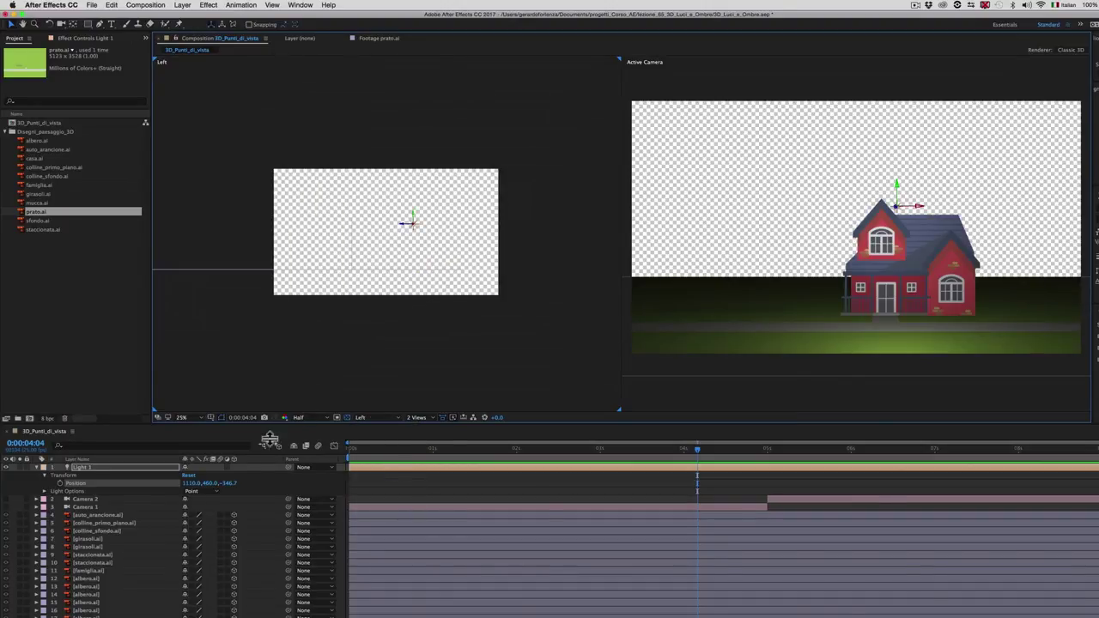
{"action": "left_click_drag", "start_coordinate": [215, 486], "coordinate": [203, 485]}
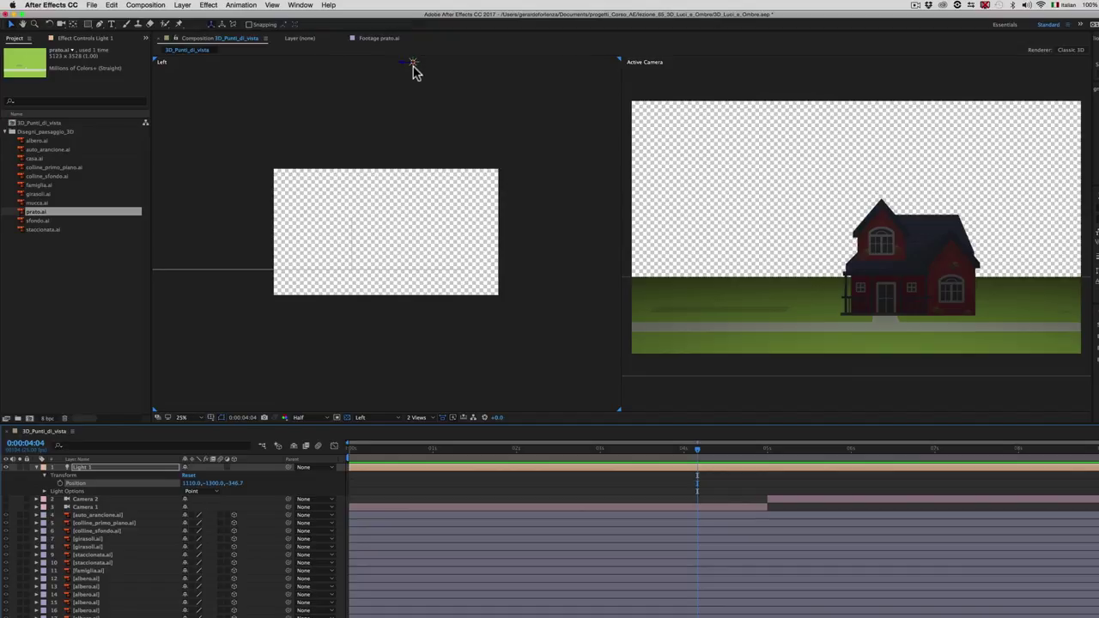
{"action": "mouse_move", "coordinate": [212, 482]}
{"action": "left_mouse_down"}
{"action": "mouse_move", "coordinate": [292, 450]}
{"action": "mouse_move", "coordinate": [408, 251]}
{"action": "left_mouse_up"}
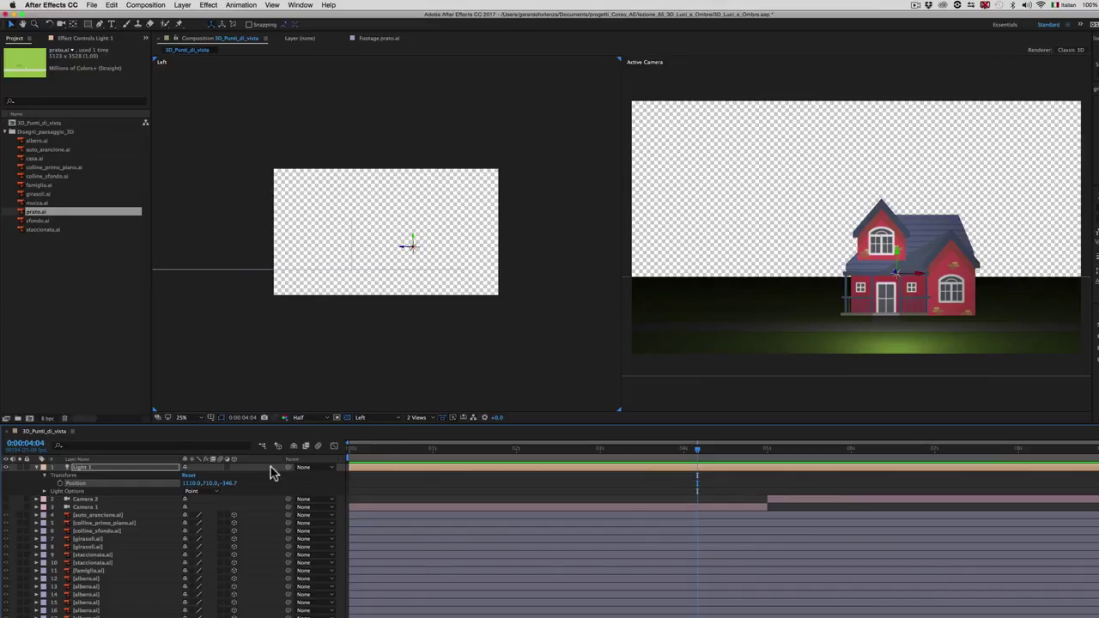
{"action": "left_click_drag", "start_coordinate": [206, 482], "coordinate": [112, 474]}
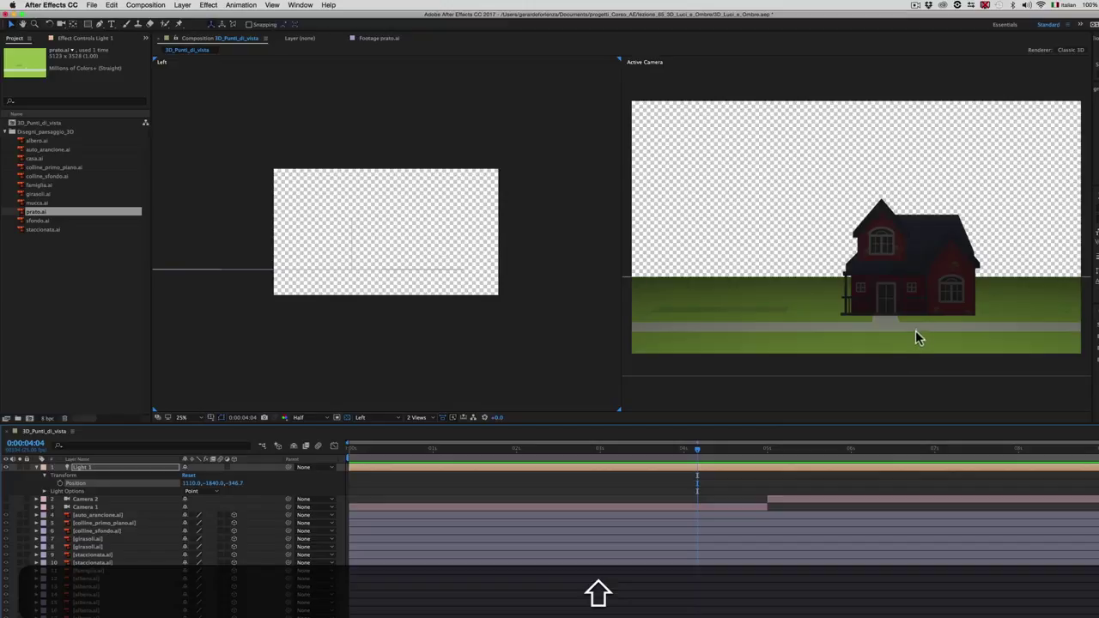
{"action": "key", "text": "super+minus"}
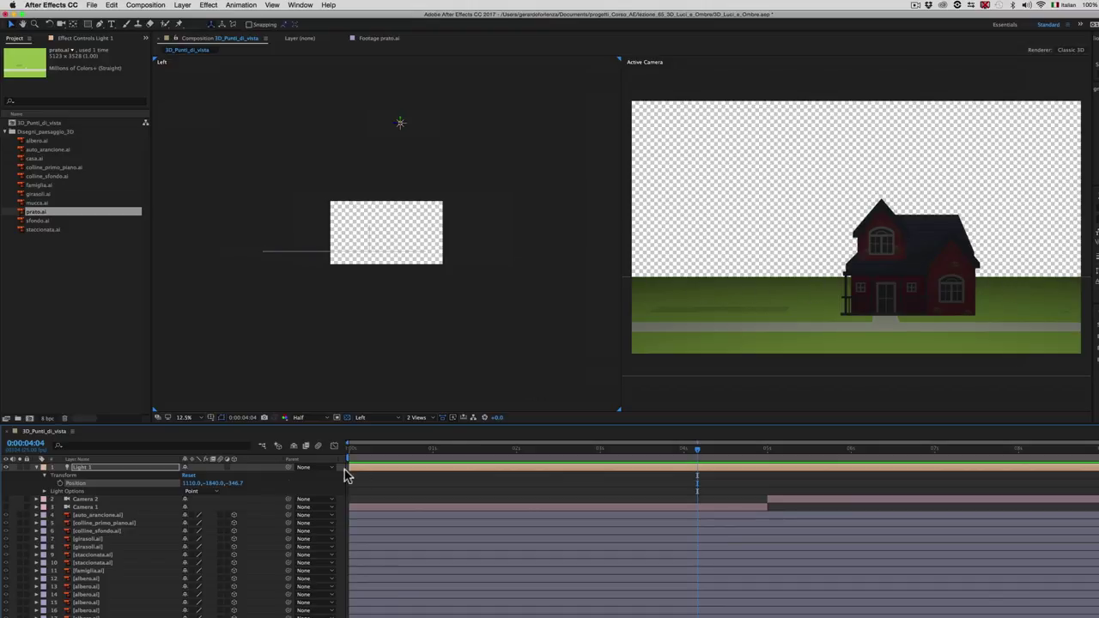
{"action": "left_click_drag", "start_coordinate": [214, 484], "coordinate": [352, 464]}
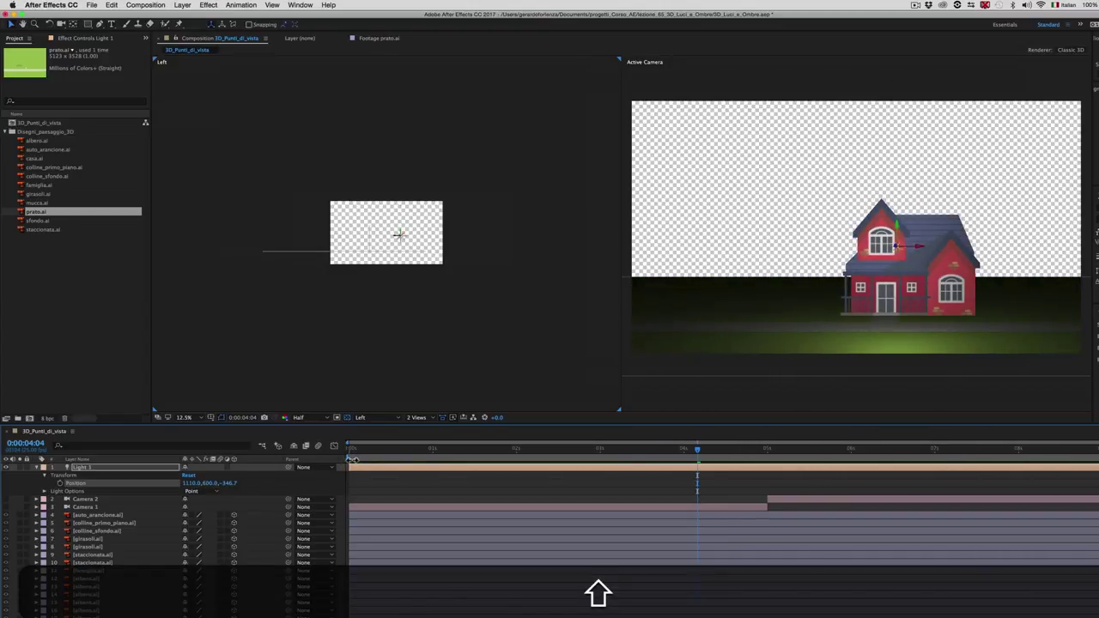
- Set the left viewer to Top, zoom in, and push Light 1 back to Z 1373.3
{"action": "left_click", "coordinate": [397, 418]}
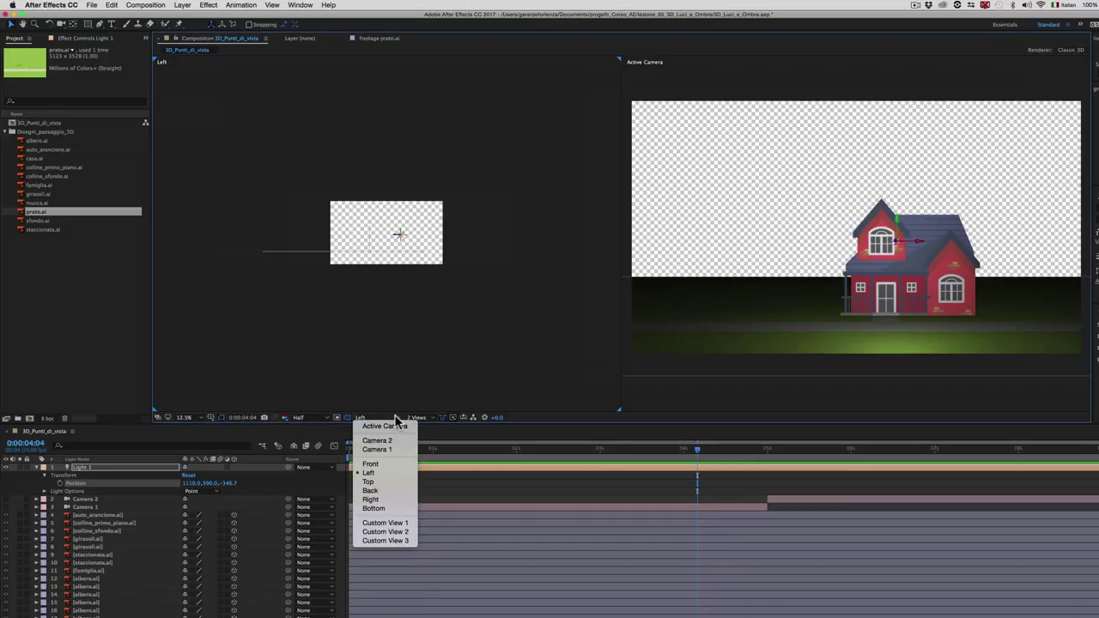
{"action": "left_click", "coordinate": [370, 483]}
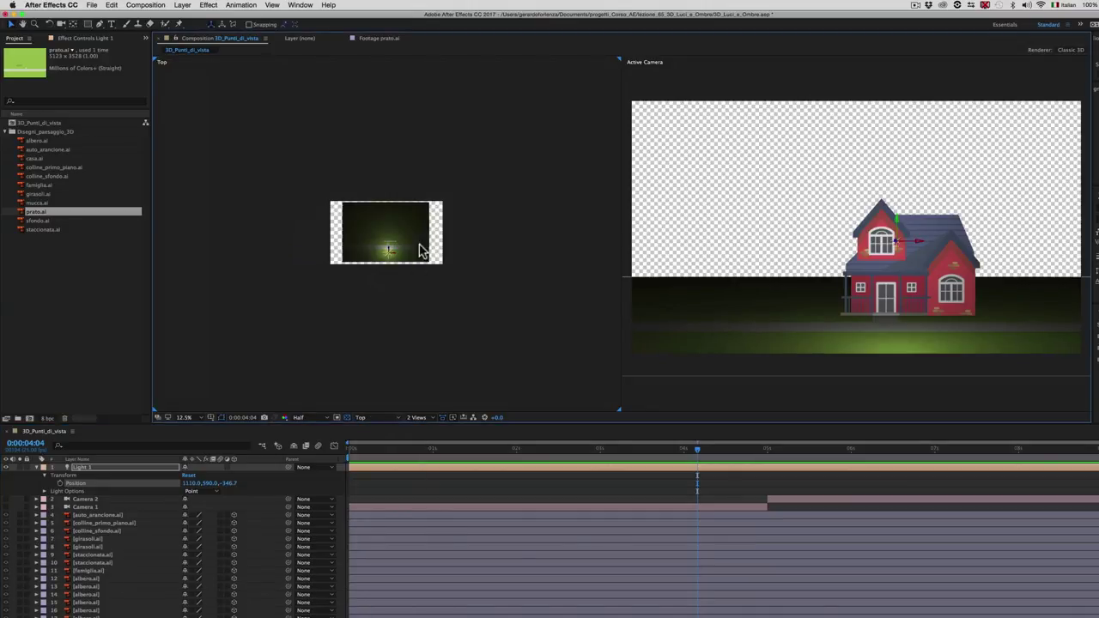
{"action": "key", "text": "period"}
{"action": "key", "text": "period"}
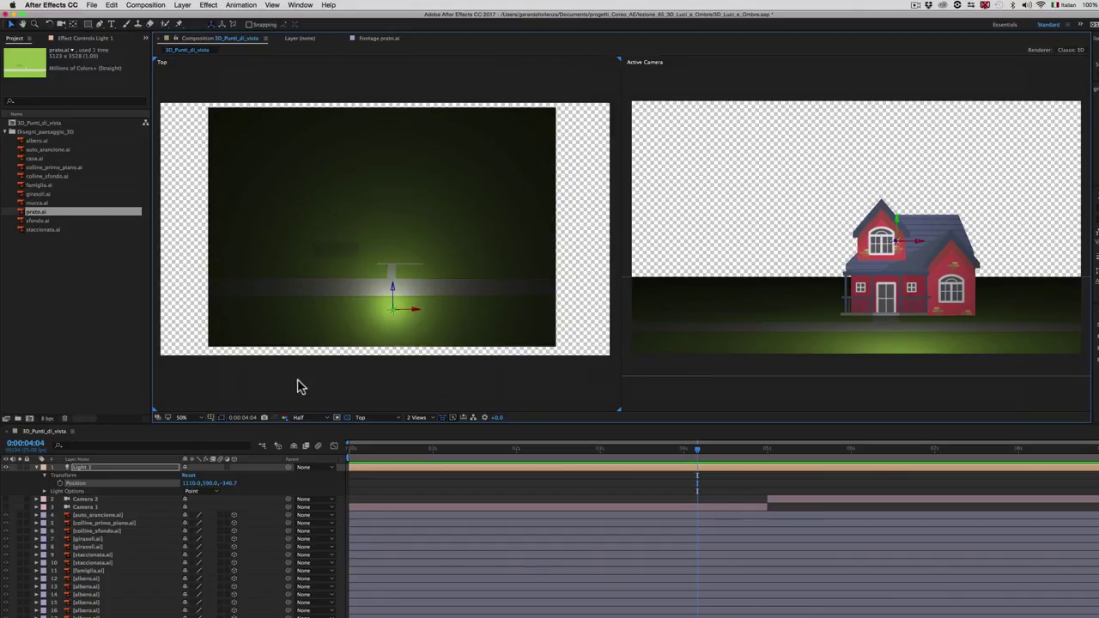
{"action": "left_click_drag", "start_coordinate": [228, 483], "coordinate": [304, 474]}
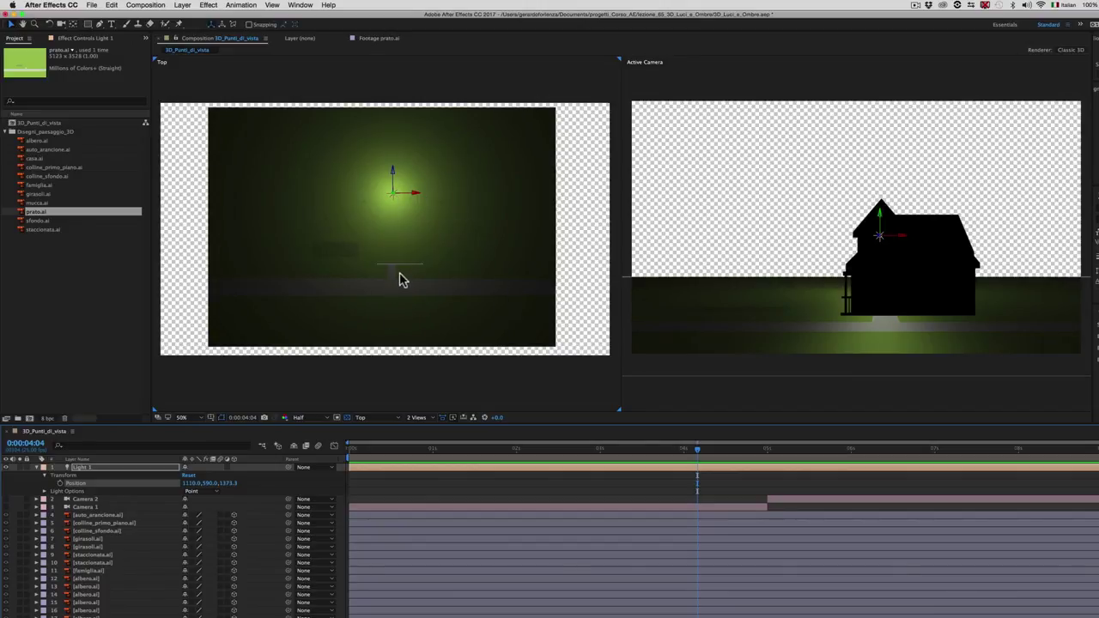
- Move Light 1 forward to Z -456.7 so the red house front is lit again
{"action": "left_click_drag", "start_coordinate": [232, 483], "coordinate": [141, 479]}
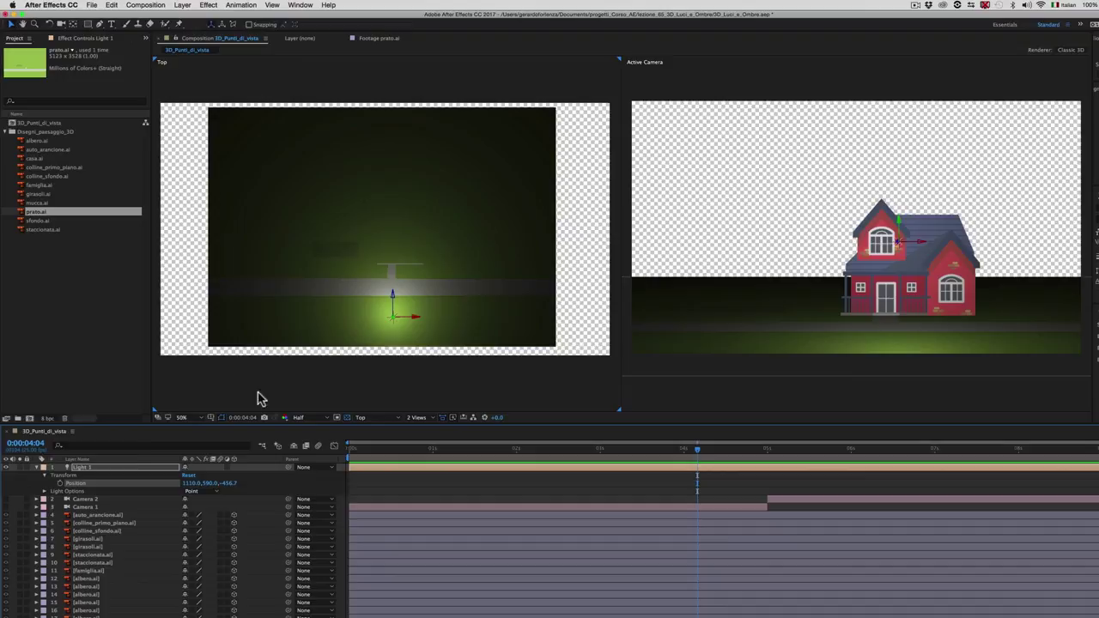
- Expand Light Options, keep Light Type as Point, and return Intensity to 100%
{"action": "left_click", "coordinate": [45, 493]}
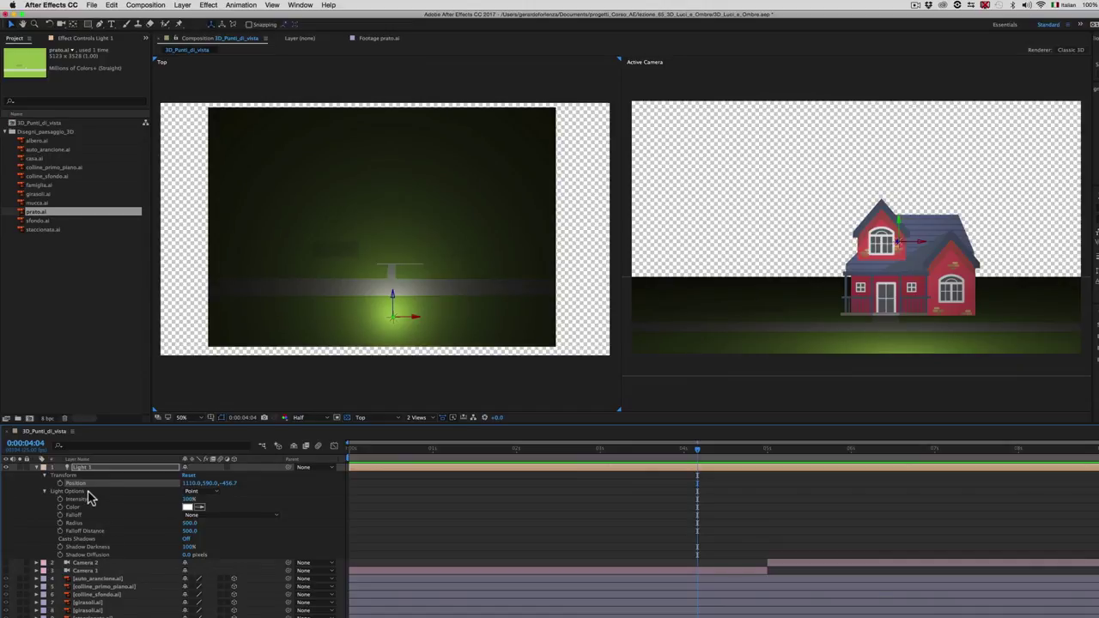
{"action": "left_click", "coordinate": [213, 495]}
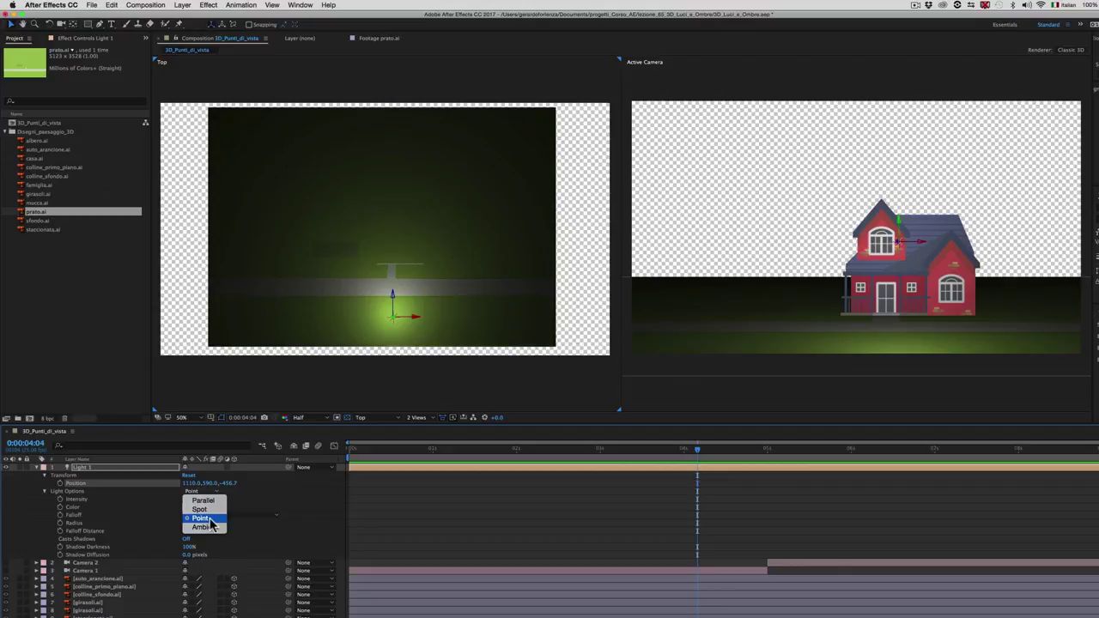
{"action": "left_click", "coordinate": [210, 520]}
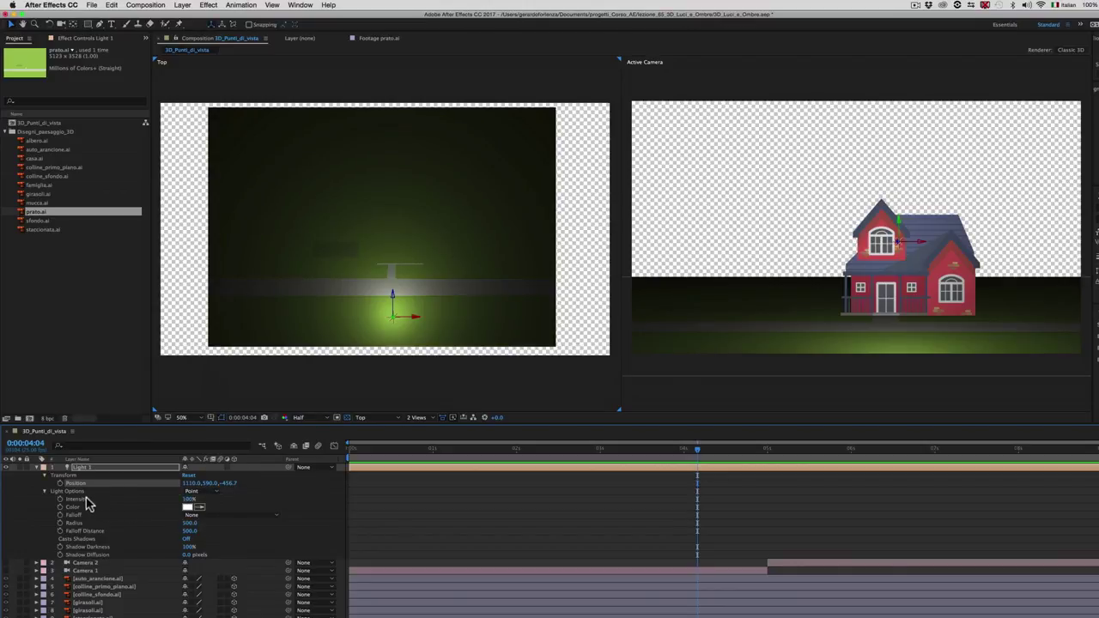
{"action": "left_click", "coordinate": [191, 500]}
{"action": "left_click_drag", "start_coordinate": [191, 500], "coordinate": [258, 494]}
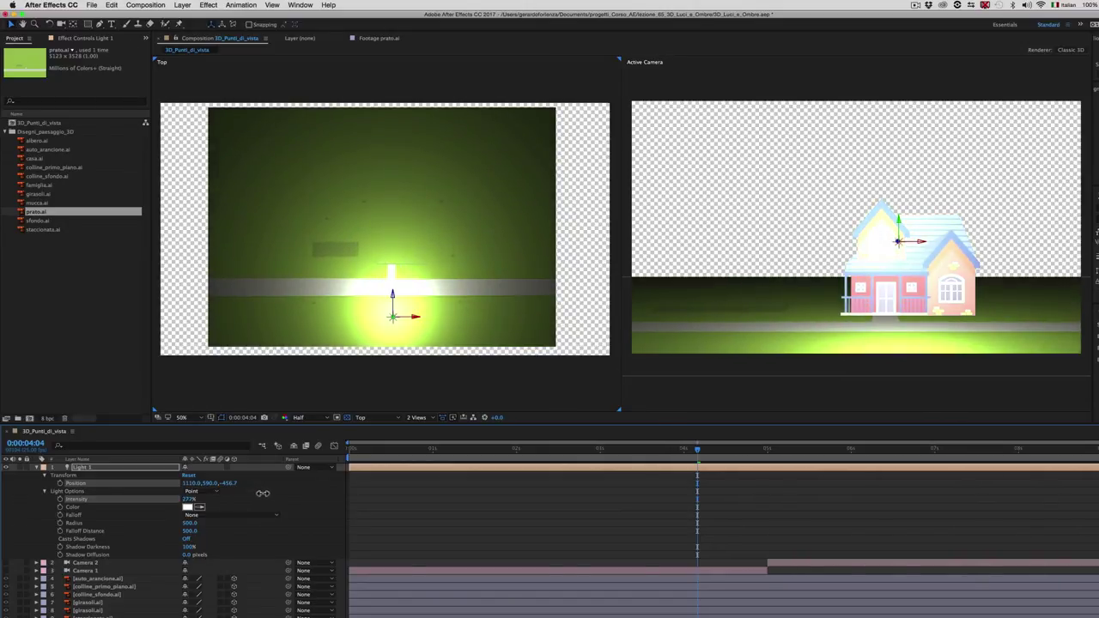
{"action": "mouse_move", "coordinate": [269, 494]}
{"action": "left_mouse_down"}
{"action": "mouse_move", "coordinate": [281, 495]}
{"action": "mouse_move", "coordinate": [139, 499]}
{"action": "left_mouse_up"}
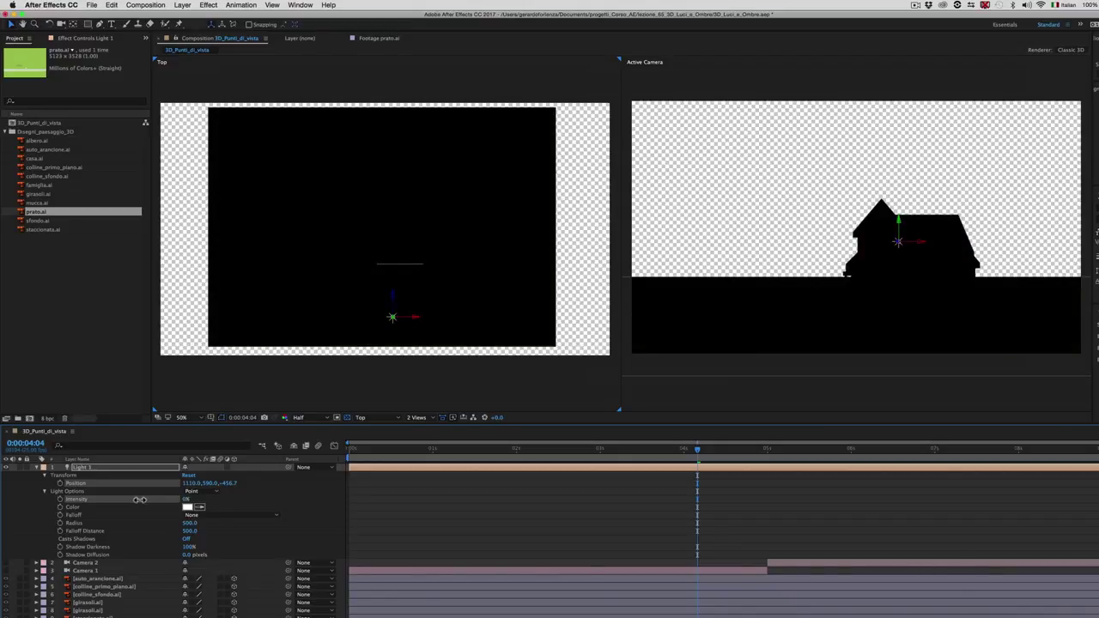
{"action": "left_click_drag", "start_coordinate": [140, 499], "coordinate": [185, 502]}
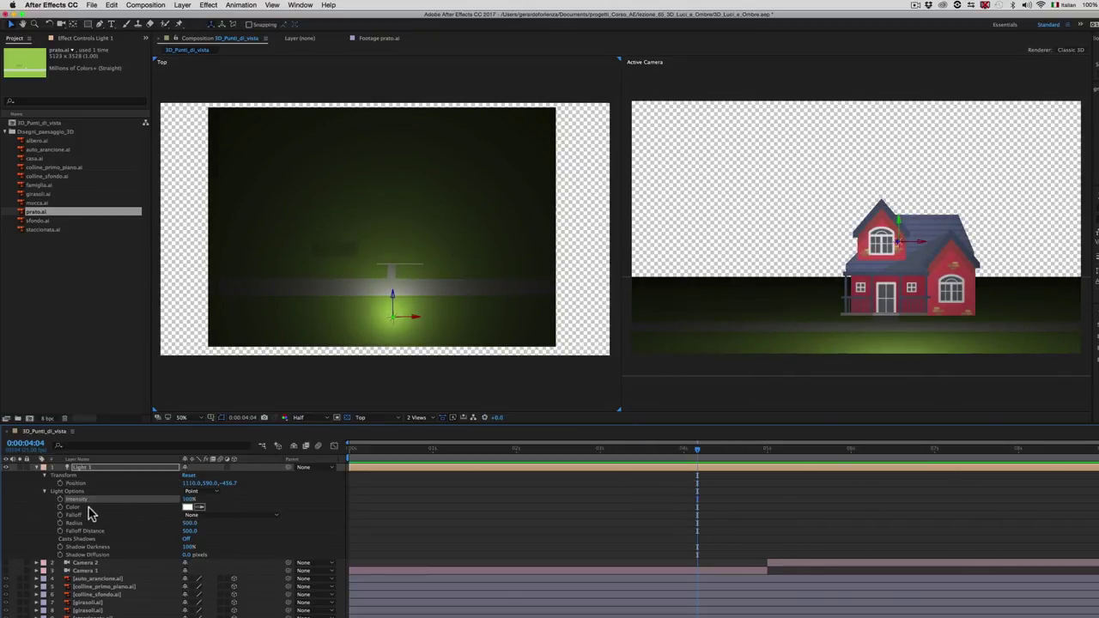
{"action": "left_click", "coordinate": [188, 510]}
{"action": "left_click_drag", "start_coordinate": [157, 171], "coordinate": [381, 326]}
{"action": "left_click_drag", "start_coordinate": [240, 342], "coordinate": [286, 346]}
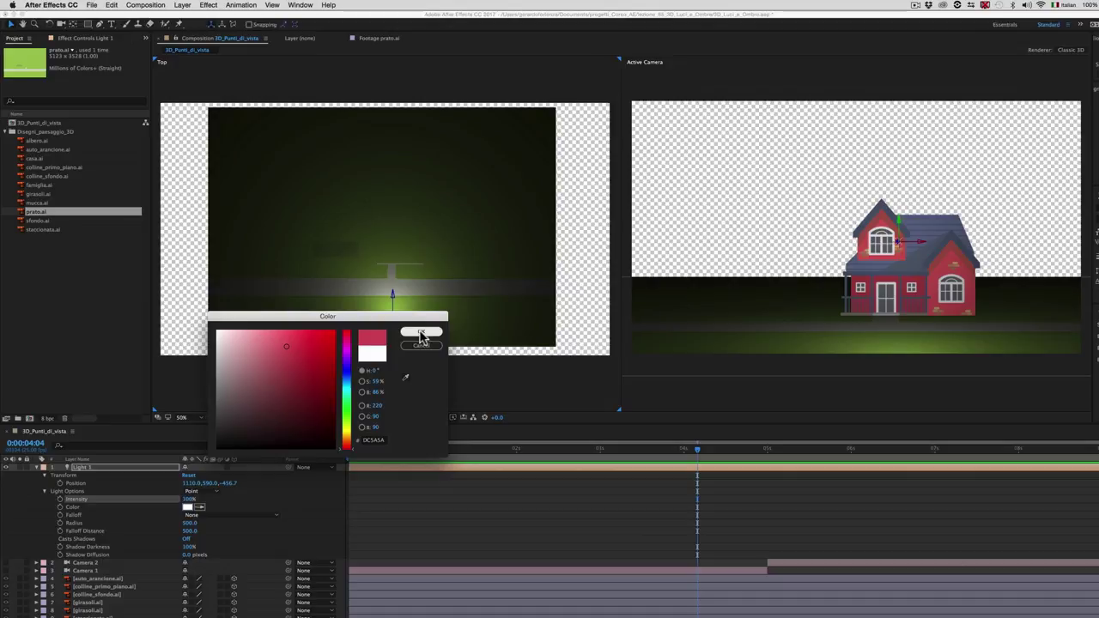
{"action": "left_click", "coordinate": [421, 333]}
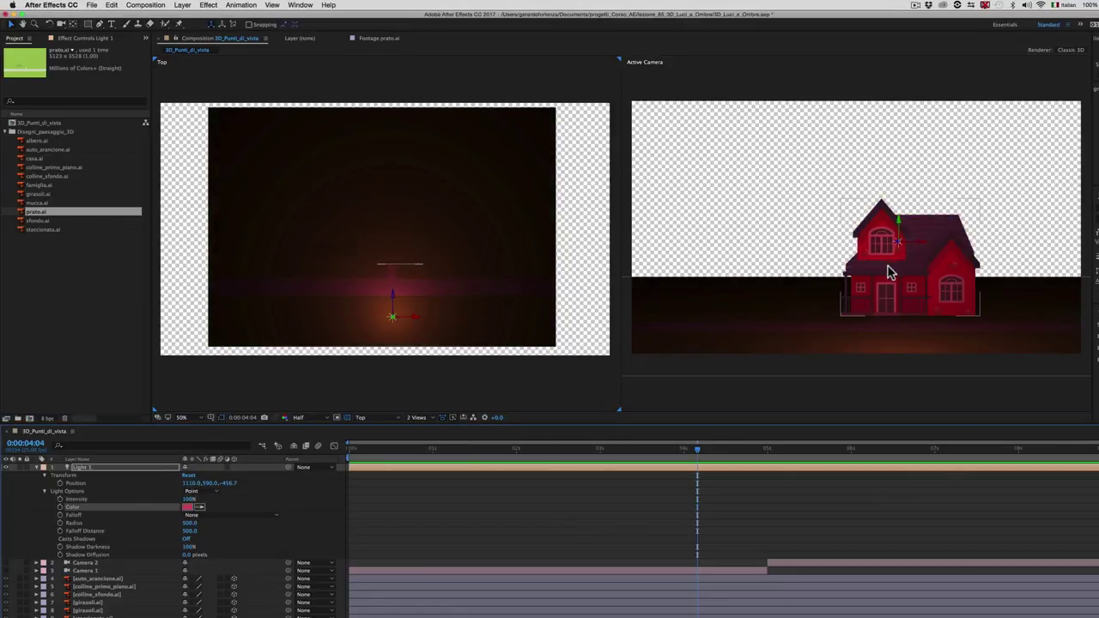
{"action": "left_click", "coordinate": [189, 507]}
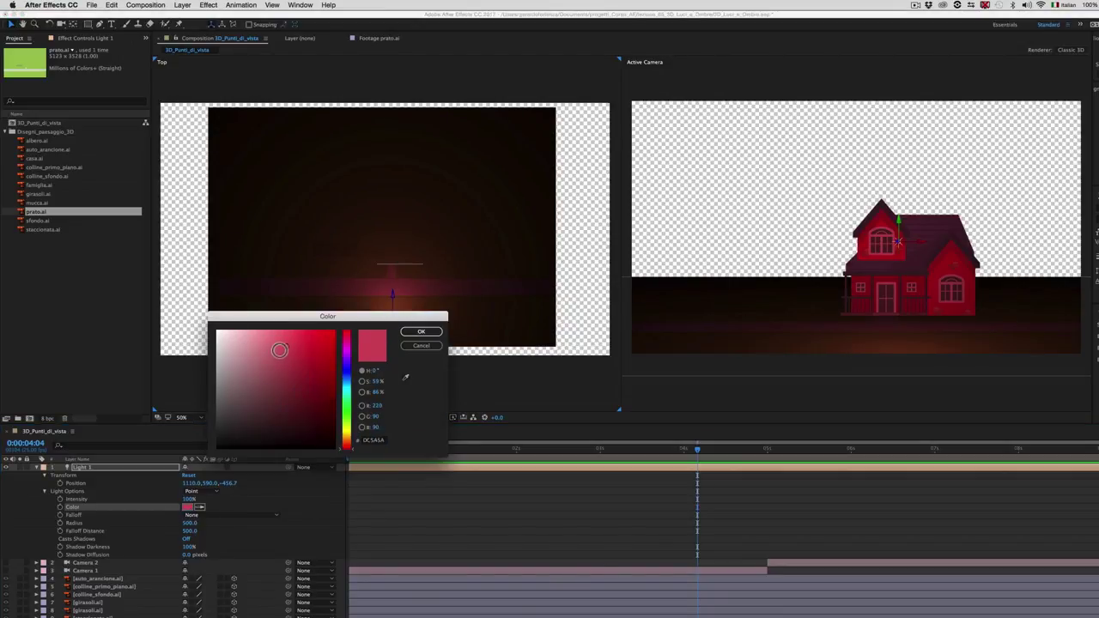
{"action": "left_click_drag", "start_coordinate": [283, 348], "coordinate": [220, 329]}
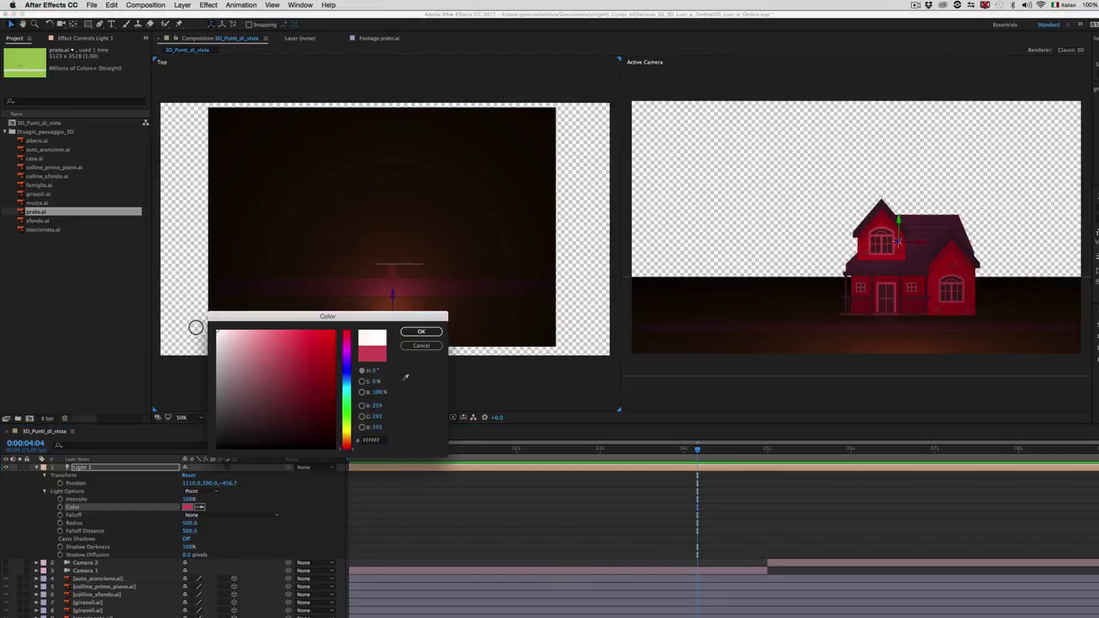
{"action": "left_click", "coordinate": [425, 333]}
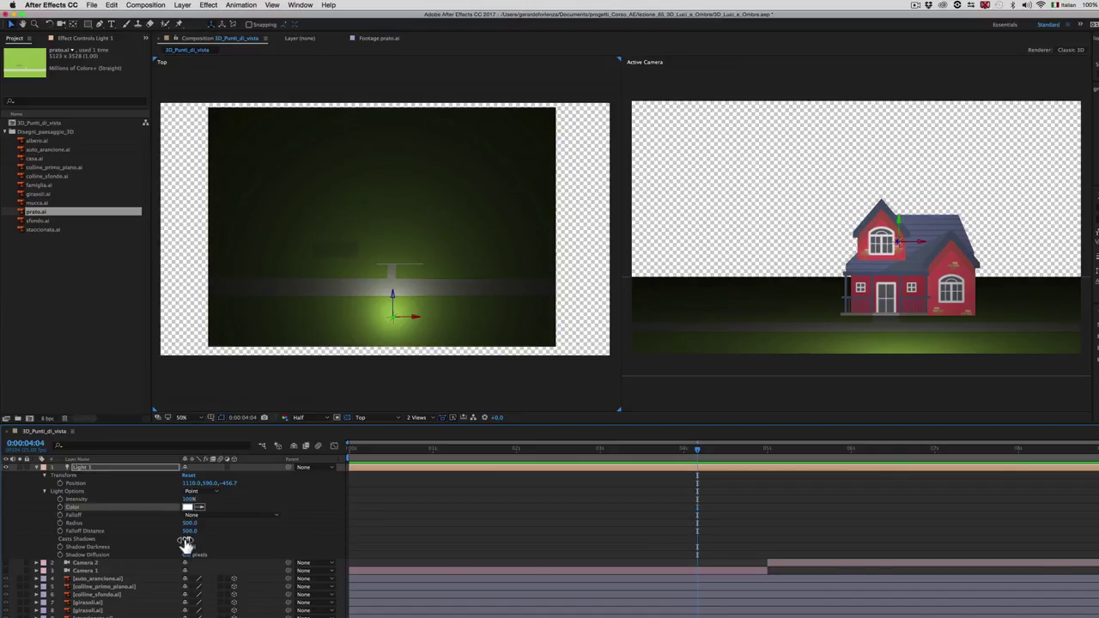
- Switch Light 1's Casts Shadows option from Off to On
{"action": "left_click", "coordinate": [187, 541]}
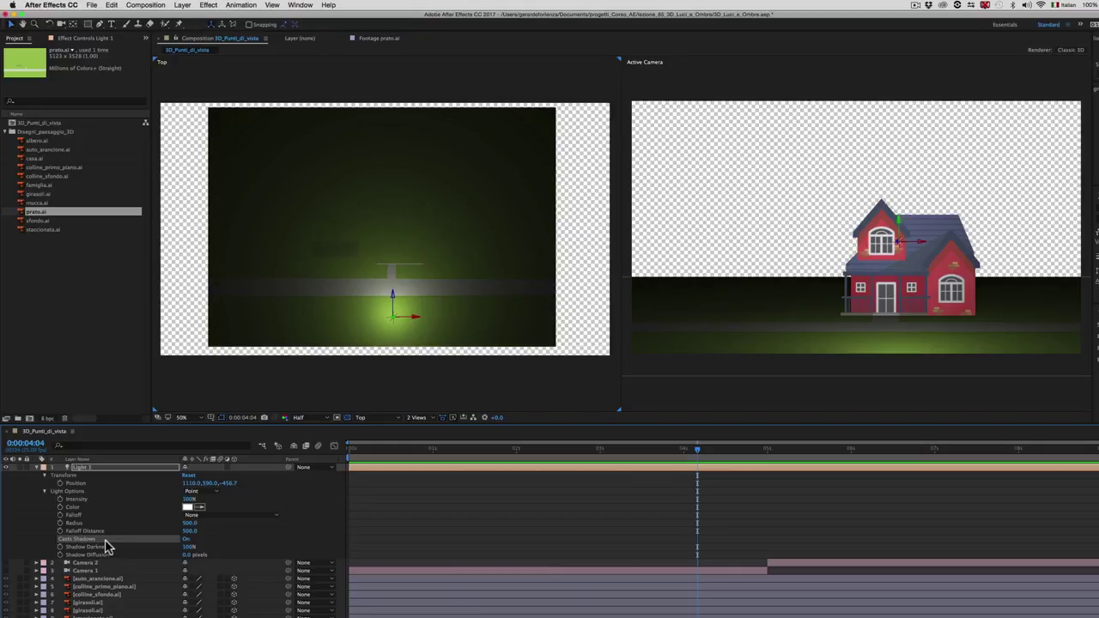
- Set Casts Shadows to On in the casa.ai layer's Material Options
{"action": "scroll", "coordinate": [146, 557], "scroll_direction": "down", "scroll_amount": 2}
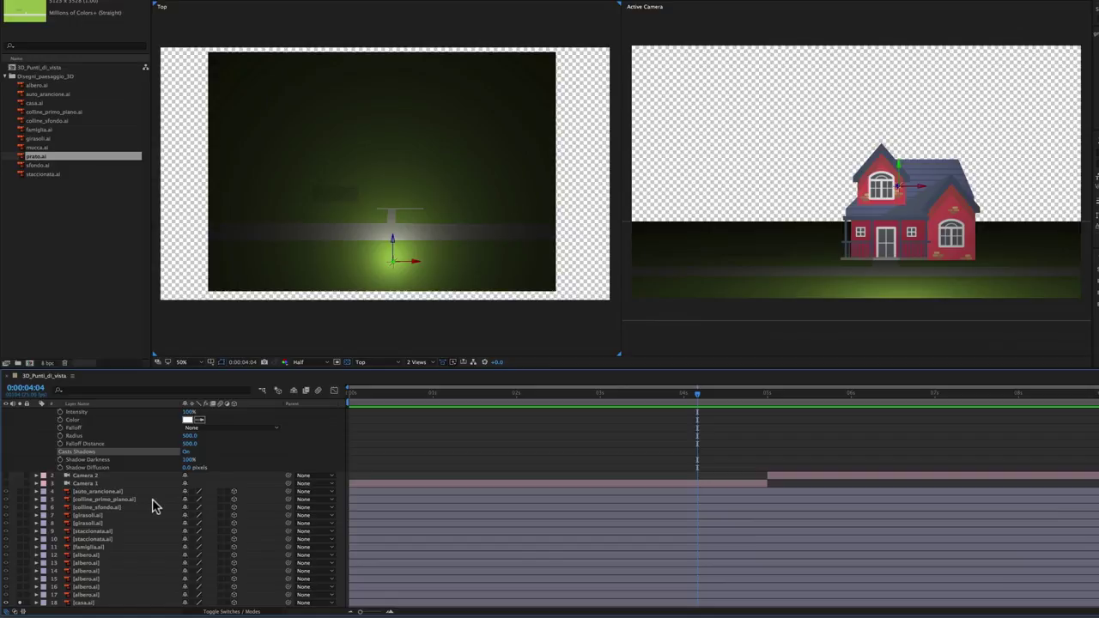
{"action": "scroll", "coordinate": [152, 505], "scroll_direction": "down", "scroll_amount": 1}
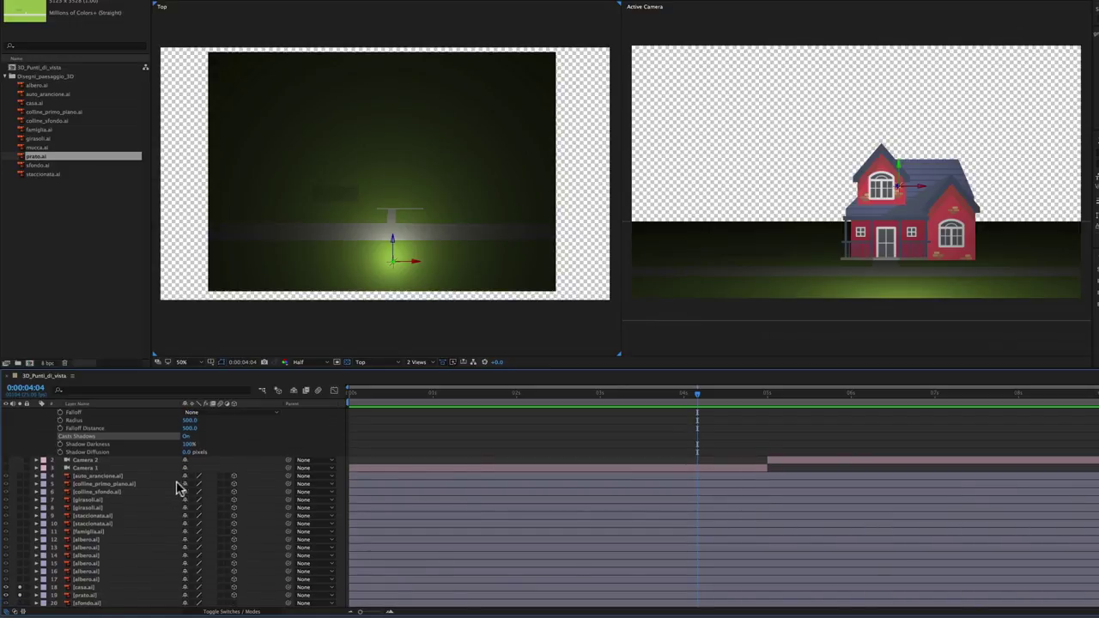
{"action": "left_click", "coordinate": [92, 588]}
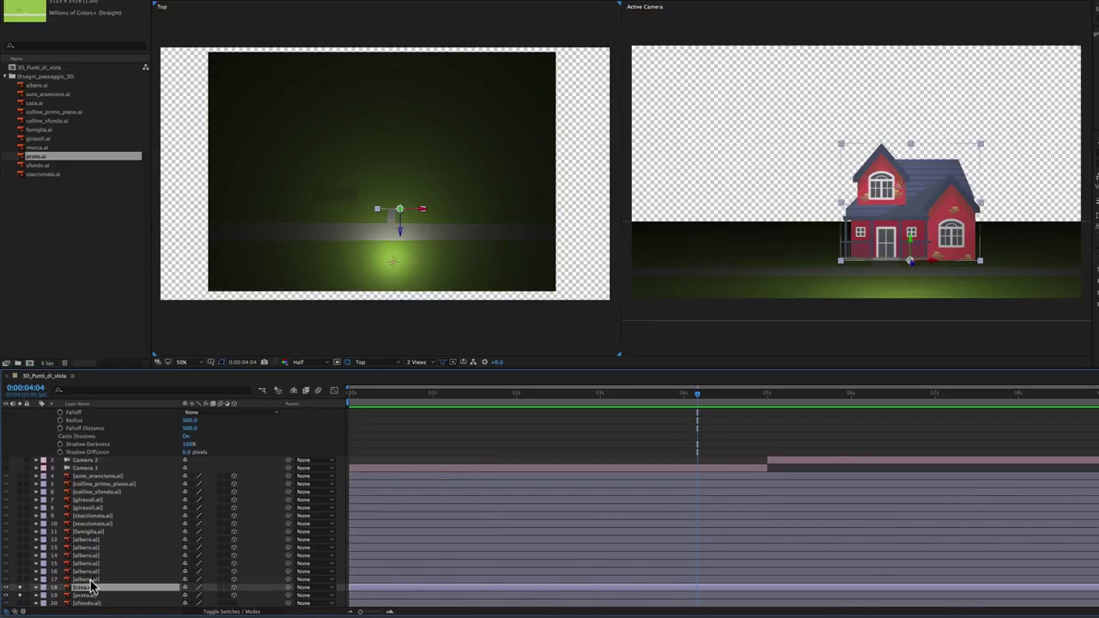
{"action": "left_click", "coordinate": [36, 588]}
{"action": "scroll", "coordinate": [76, 604], "scroll_direction": "down", "scroll_amount": 1}
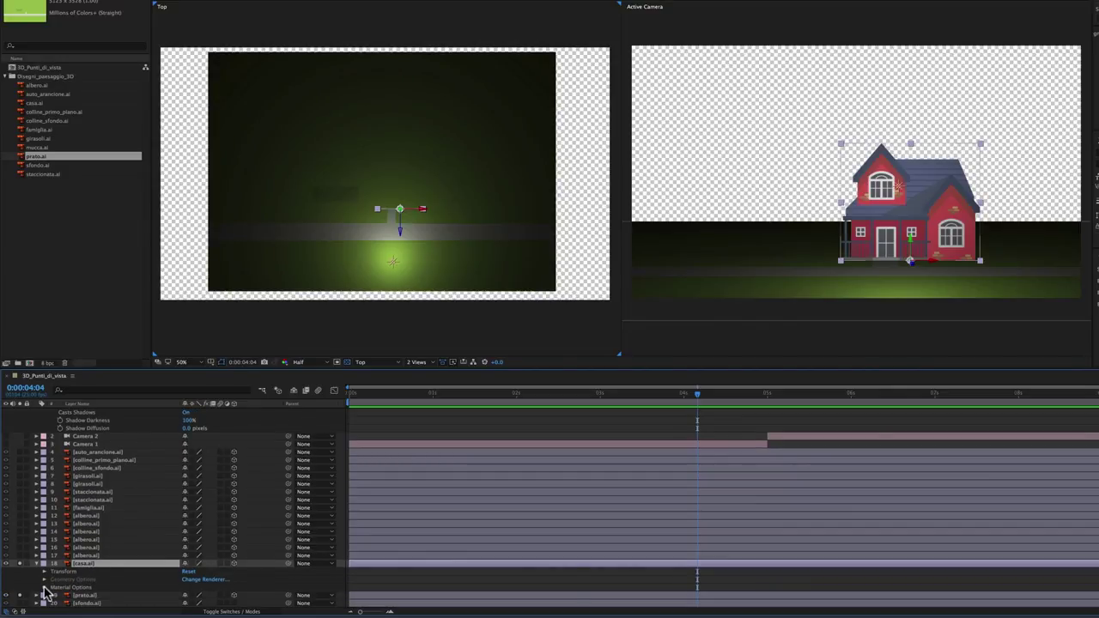
{"action": "left_click", "coordinate": [43, 588]}
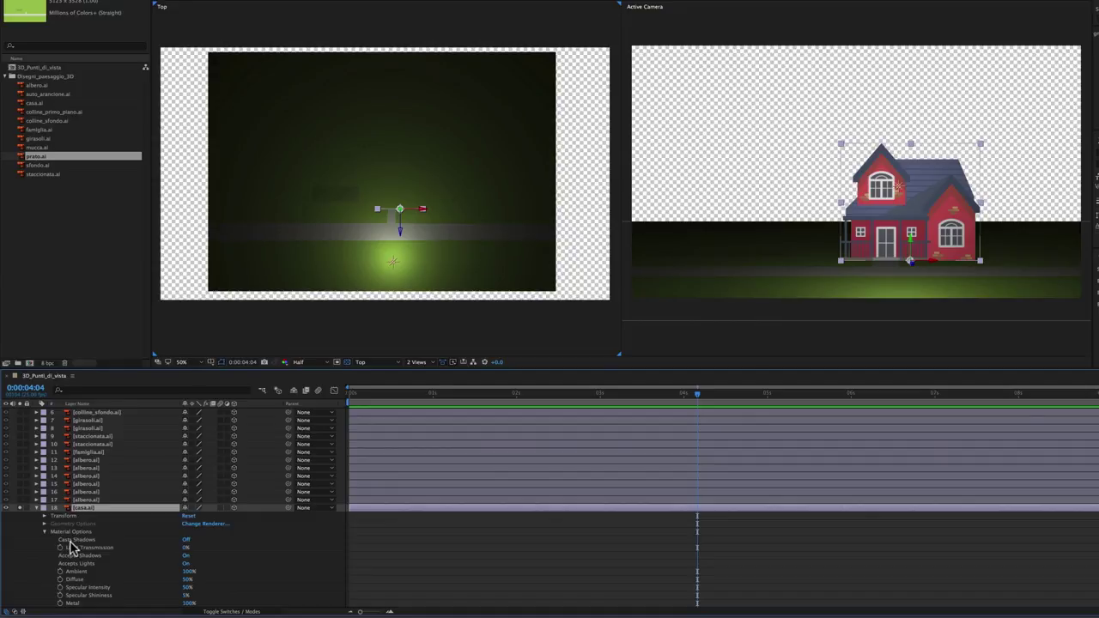
{"action": "left_click", "coordinate": [188, 541]}
{"action": "left_click", "coordinate": [188, 541]}
{"action": "left_click", "coordinate": [187, 542]}
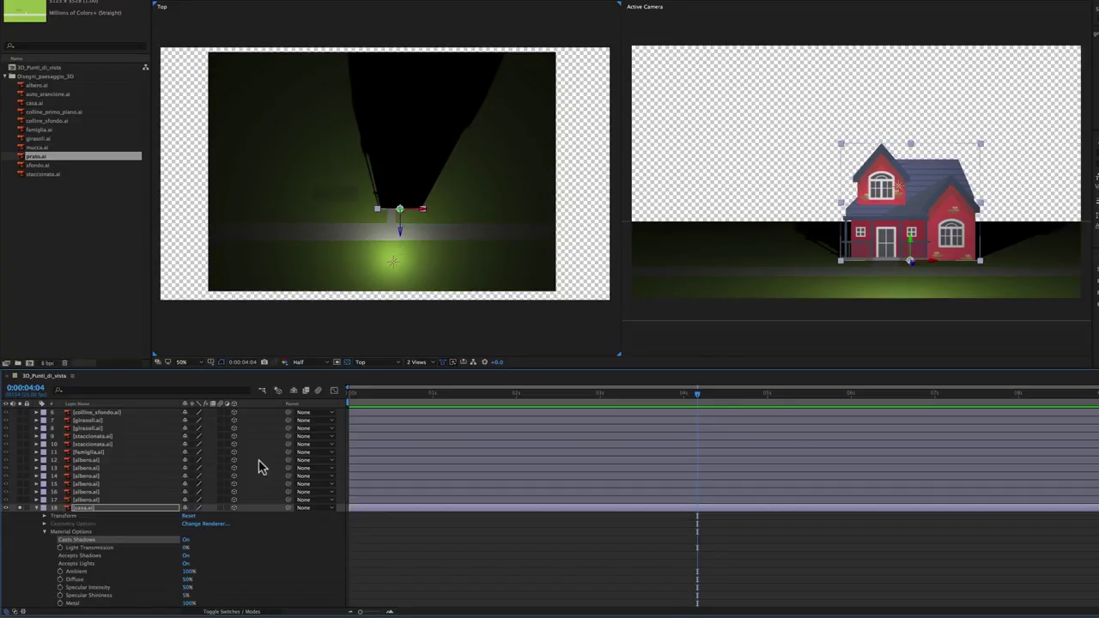
{"action": "scroll", "coordinate": [262, 464], "scroll_direction": "up", "scroll_amount": 2}
{"action": "scroll", "coordinate": [273, 453], "scroll_direction": "up", "scroll_amount": 3}
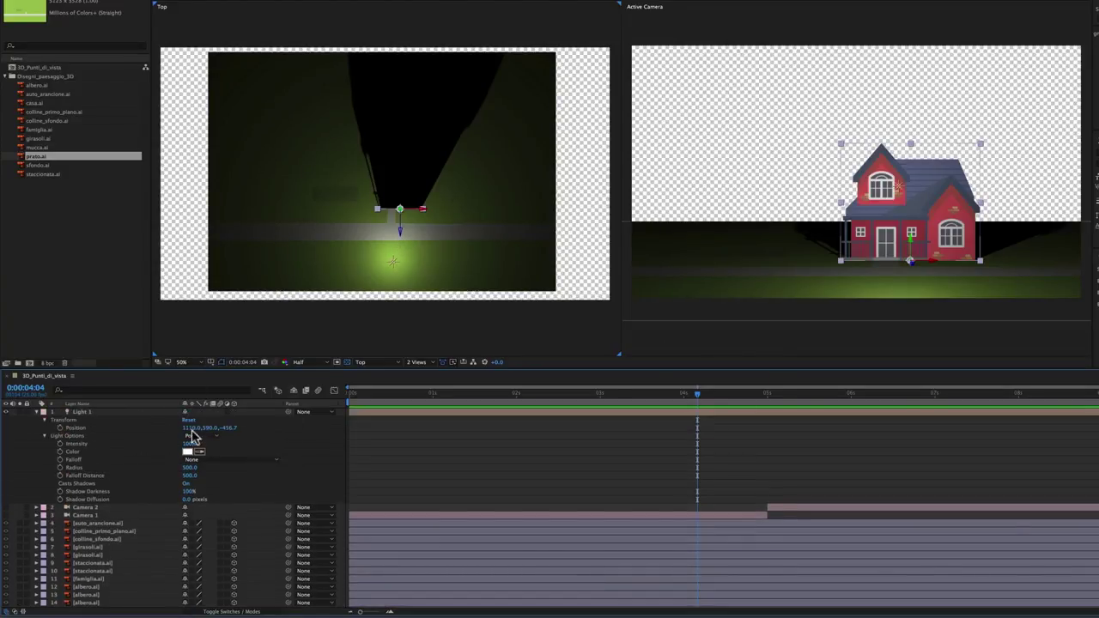
- Move Light 1 to Y -3 and X 1284 so the house shadow falls close behind it
{"action": "left_click_drag", "start_coordinate": [209, 428], "coordinate": [153, 428]}
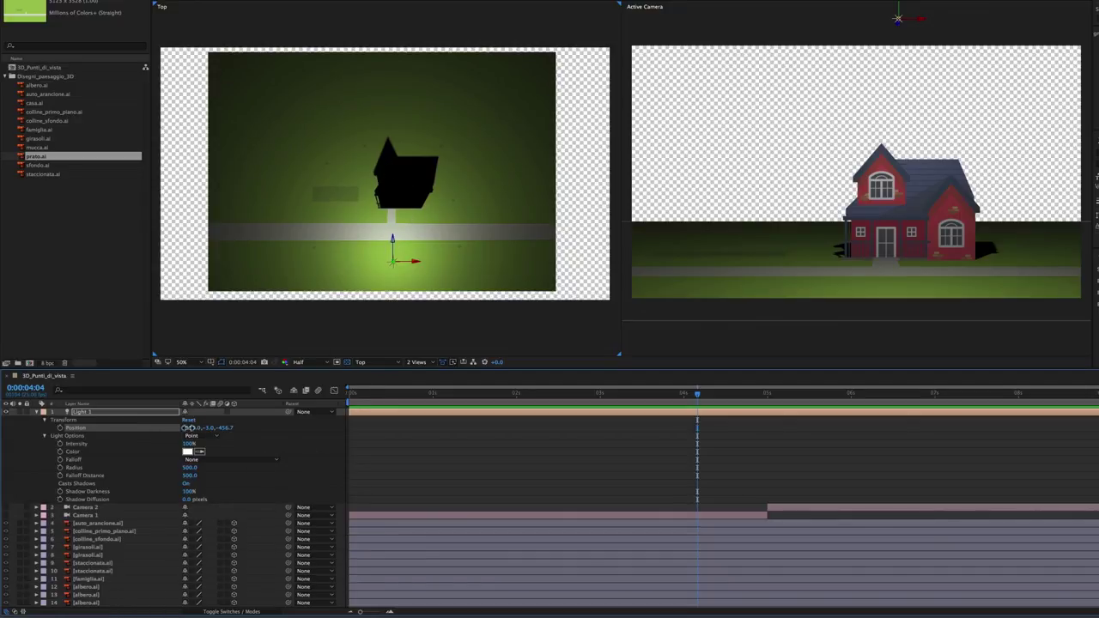
{"action": "left_click_drag", "start_coordinate": [191, 428], "coordinate": [212, 429]}
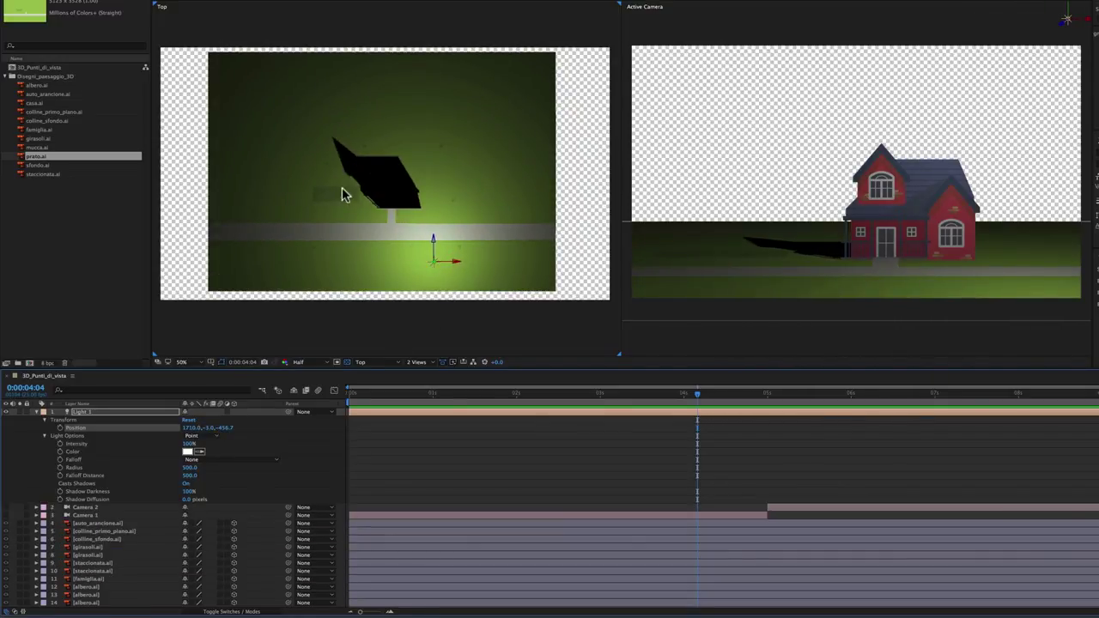
{"action": "left_click_drag", "start_coordinate": [191, 428], "coordinate": [172, 429]}
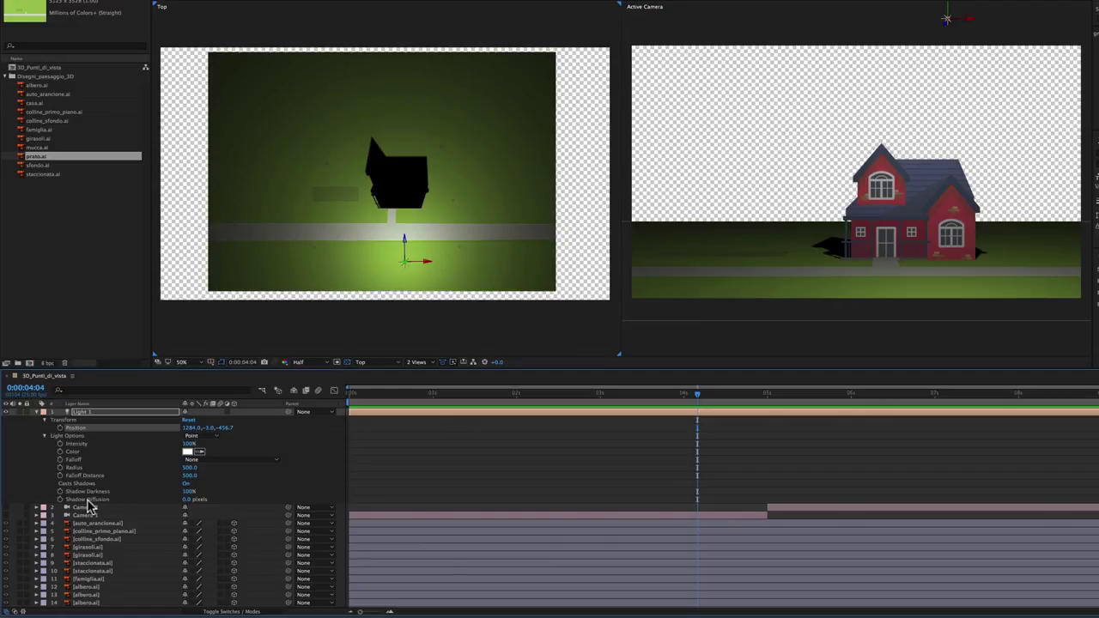
- Set Light 1's Shadow Darkness to 30% and add slight Shadow Diffusion
{"action": "left_click", "coordinate": [186, 494]}
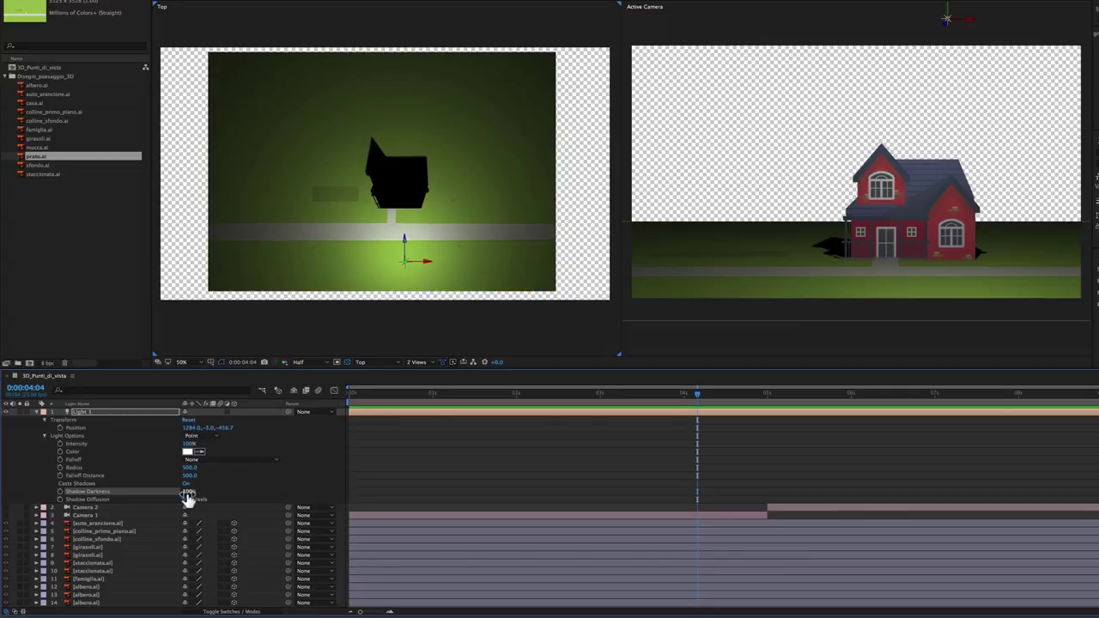
{"action": "left_click_drag", "start_coordinate": [188, 498], "coordinate": [153, 495]}
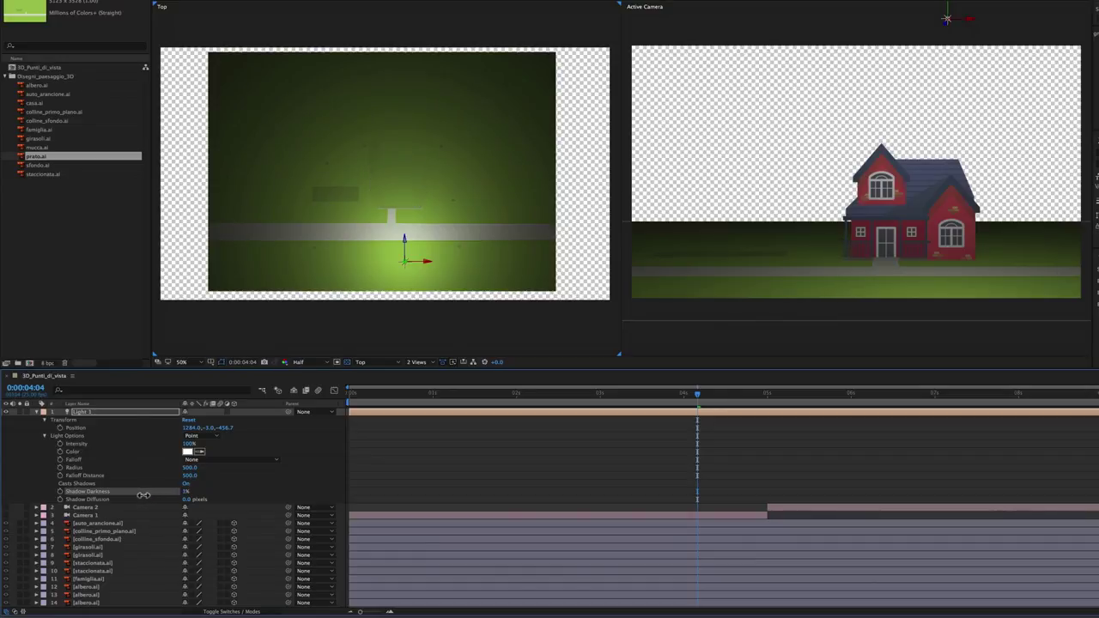
{"action": "left_click_drag", "start_coordinate": [135, 494], "coordinate": [155, 495]}
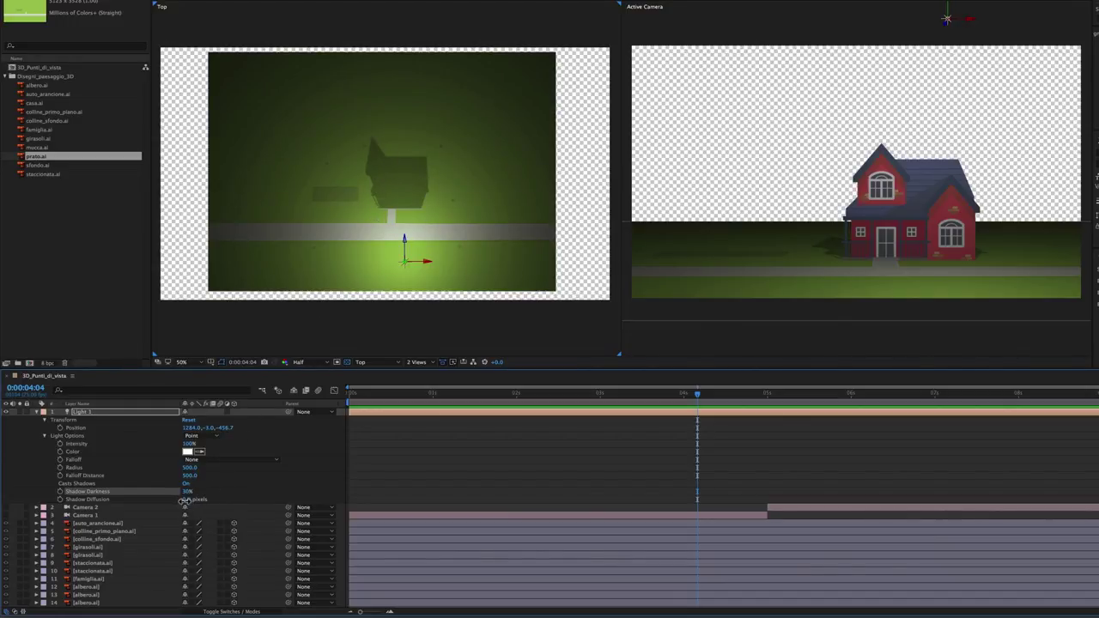
{"action": "left_click_drag", "start_coordinate": [187, 500], "coordinate": [224, 494]}
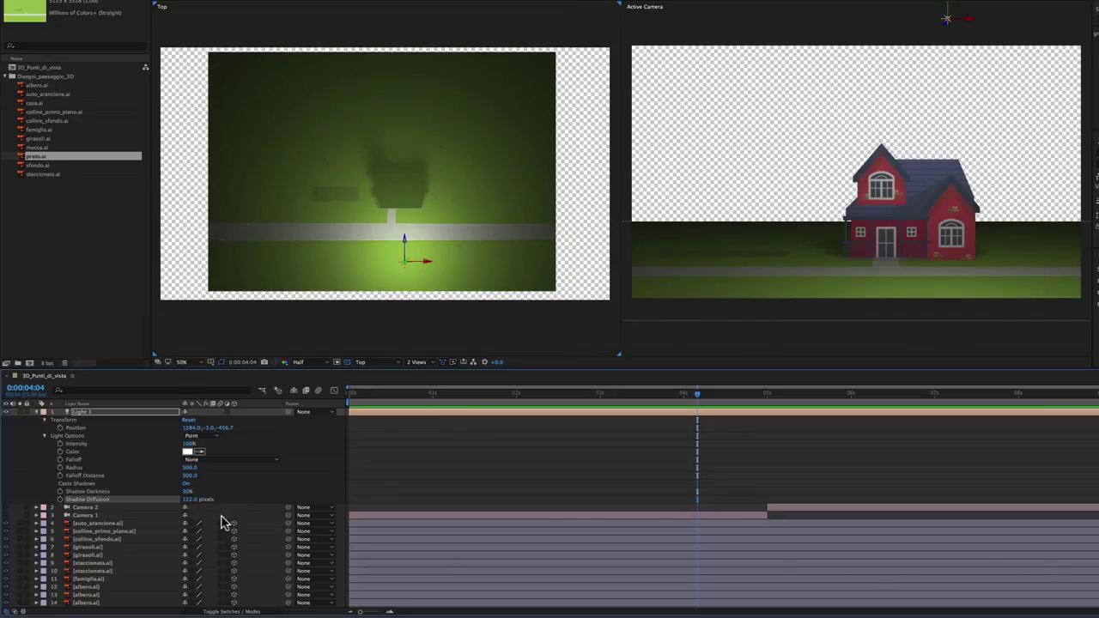
{"action": "left_click_drag", "start_coordinate": [190, 499], "coordinate": [184, 499]}
- Set casa.ai's Light Transmission to 100% in its Material Options
{"action": "key", "text": "a"}
{"action": "key", "text": "a"}
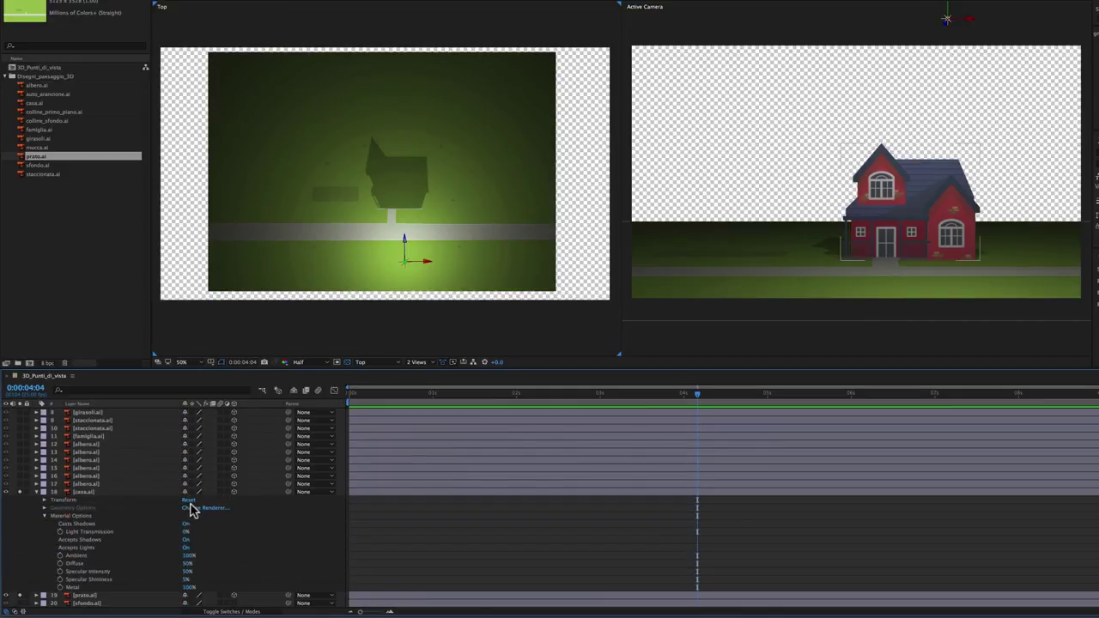
{"action": "left_click", "coordinate": [70, 517]}
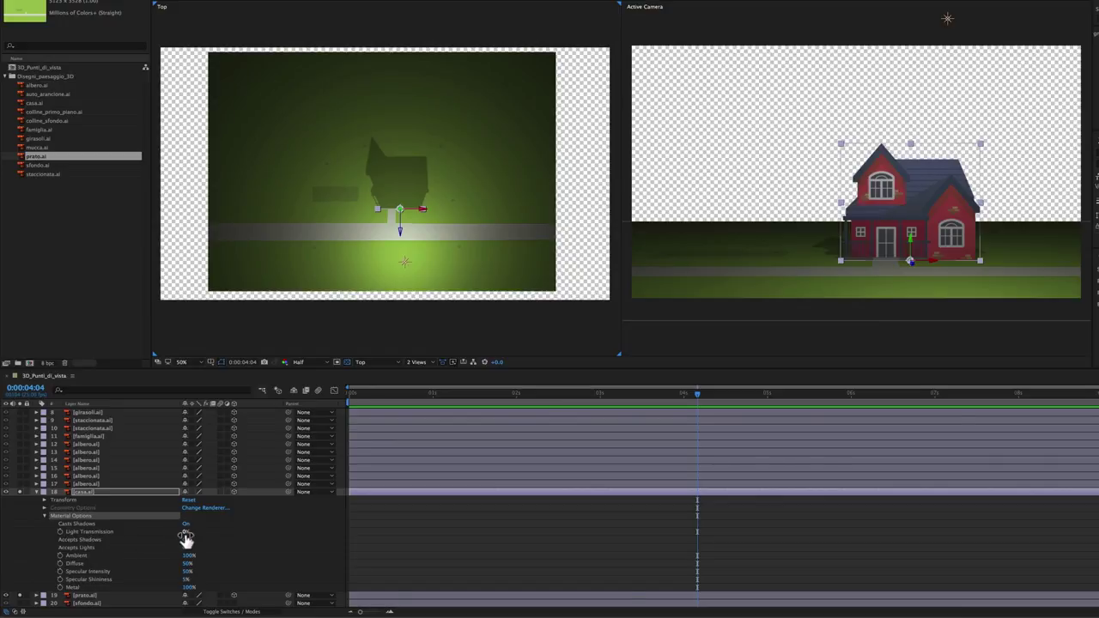
{"action": "left_click_drag", "start_coordinate": [185, 537], "coordinate": [227, 531]}
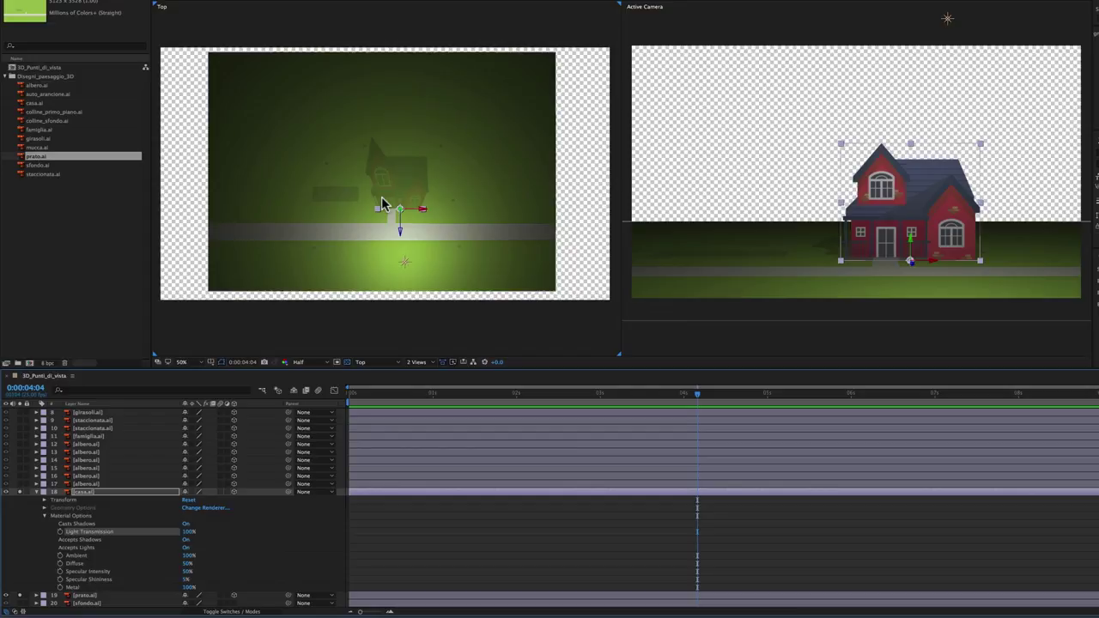
- Retune Light 1's Shadow Darkness, raising it and then lowering it to 30%
{"action": "scroll", "coordinate": [197, 468], "scroll_direction": "up", "scroll_amount": 2}
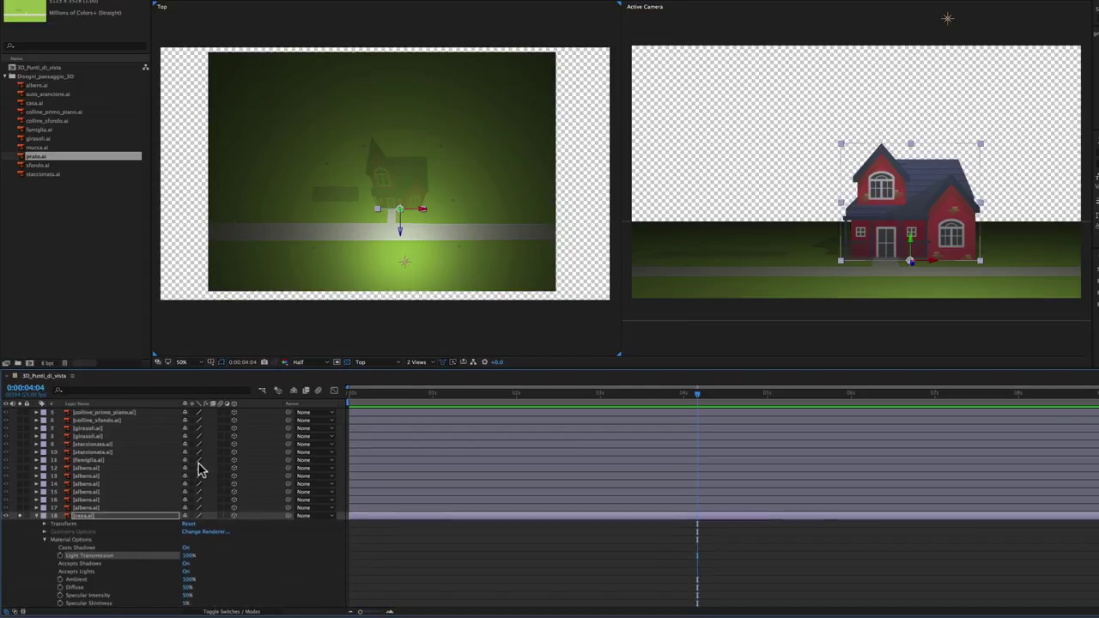
{"action": "scroll", "coordinate": [198, 468], "scroll_direction": "up", "scroll_amount": 1}
{"action": "scroll", "coordinate": [199, 468], "scroll_direction": "up", "scroll_amount": 3}
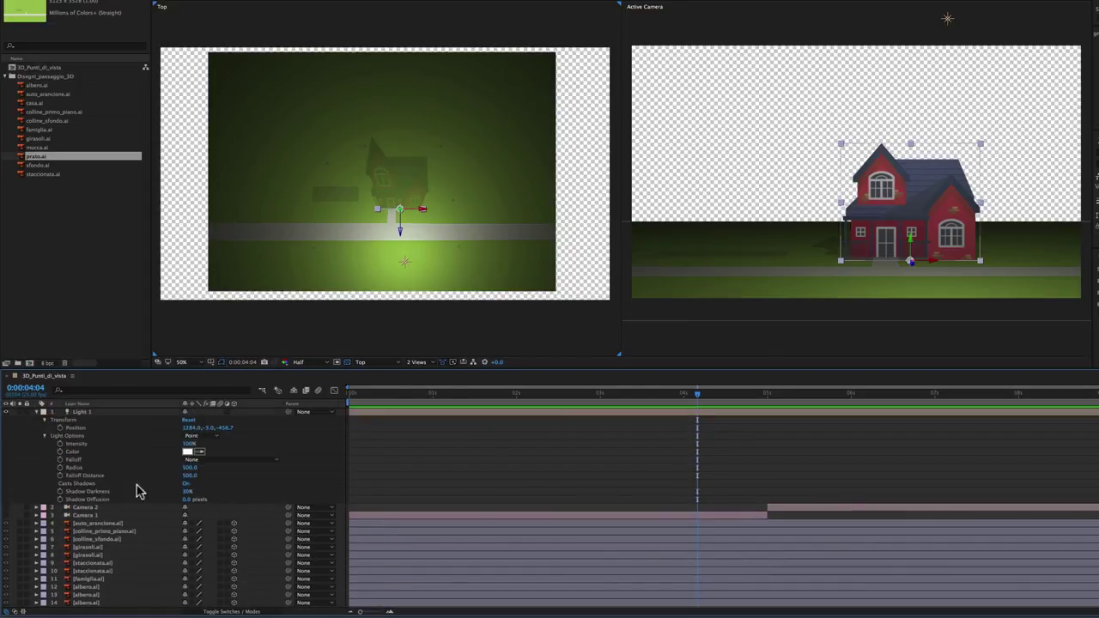
{"action": "left_click_drag", "start_coordinate": [186, 494], "coordinate": [215, 491]}
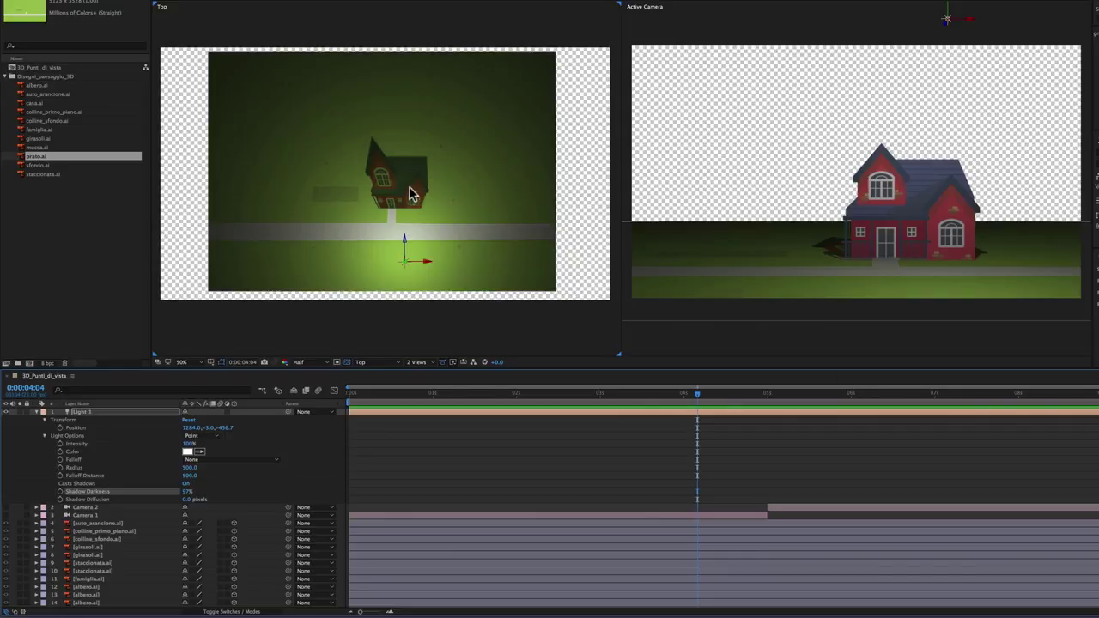
{"action": "left_click_drag", "start_coordinate": [187, 493], "coordinate": [162, 496]}
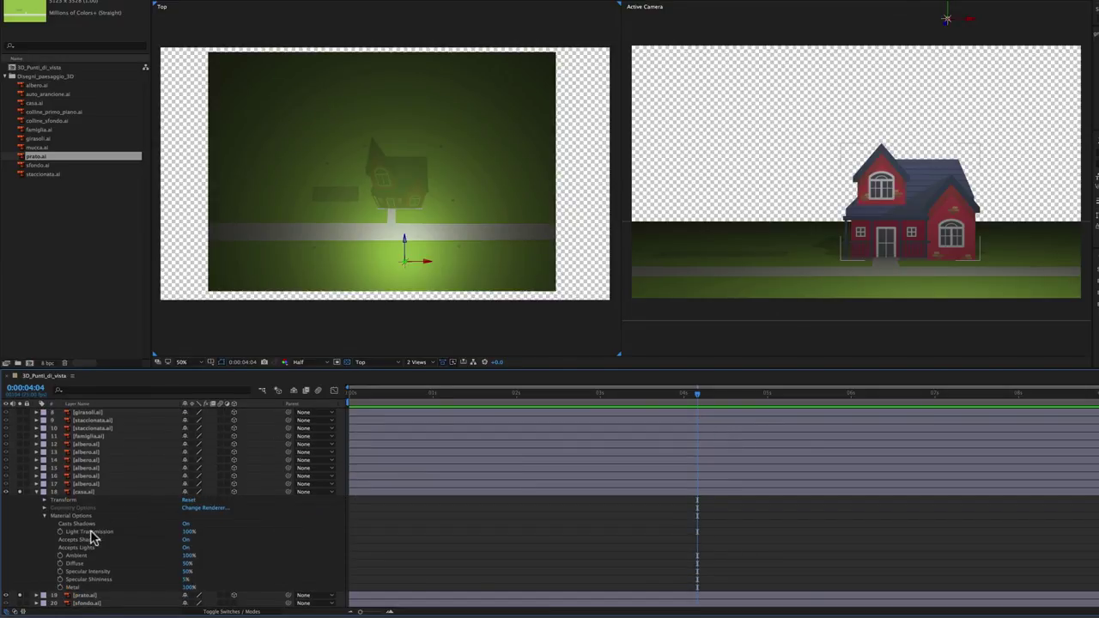
- Reset casa.ai's Light Transmission to 0% and expand prato.ai's Material Options
{"action": "left_click", "coordinate": [190, 533]}
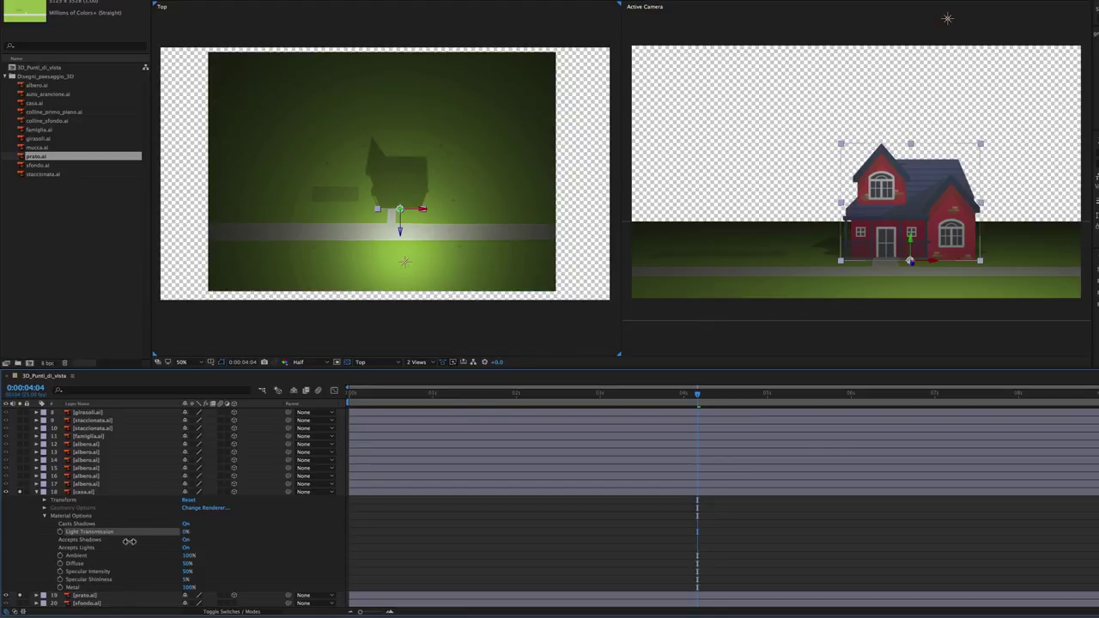
{"action": "key", "text": "Return"}
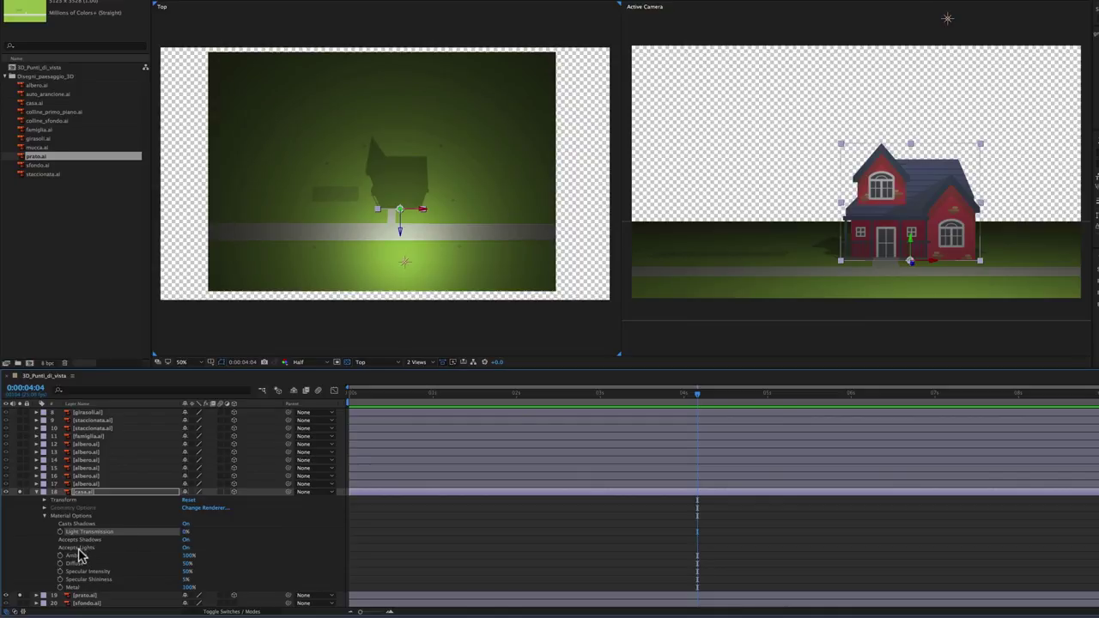
{"action": "left_click", "coordinate": [37, 596]}
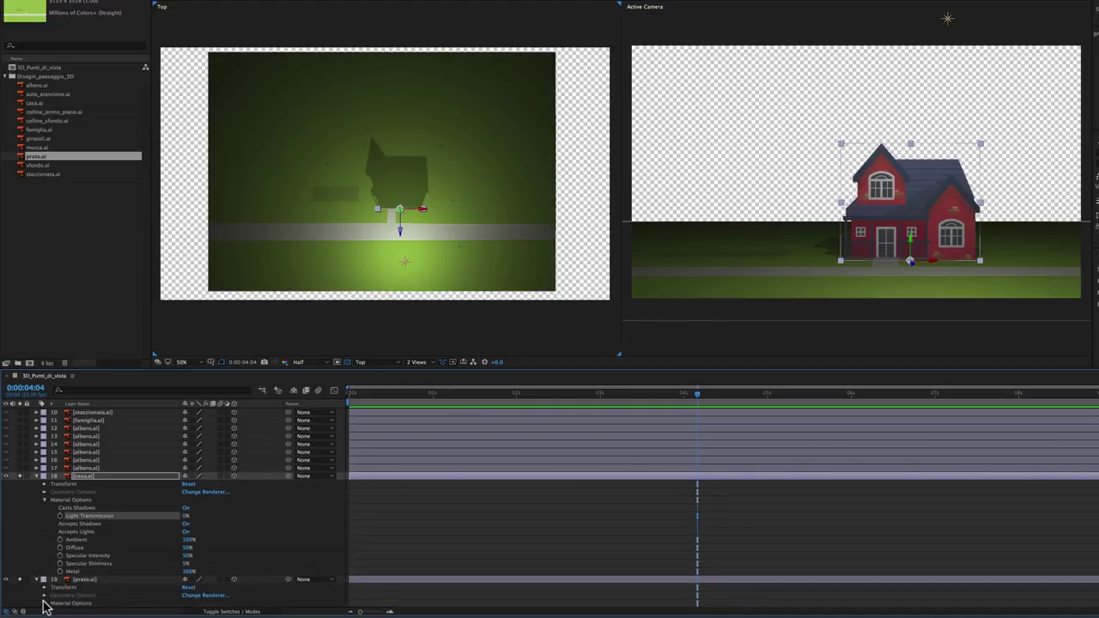
{"action": "left_click", "coordinate": [45, 604]}
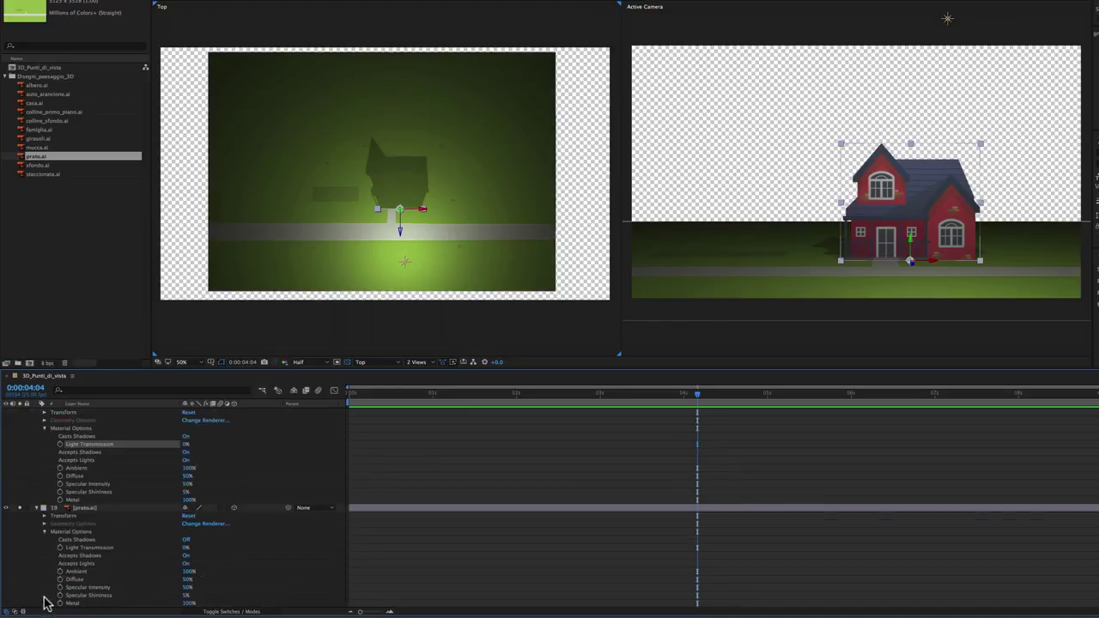
{"action": "left_click", "coordinate": [82, 557]}
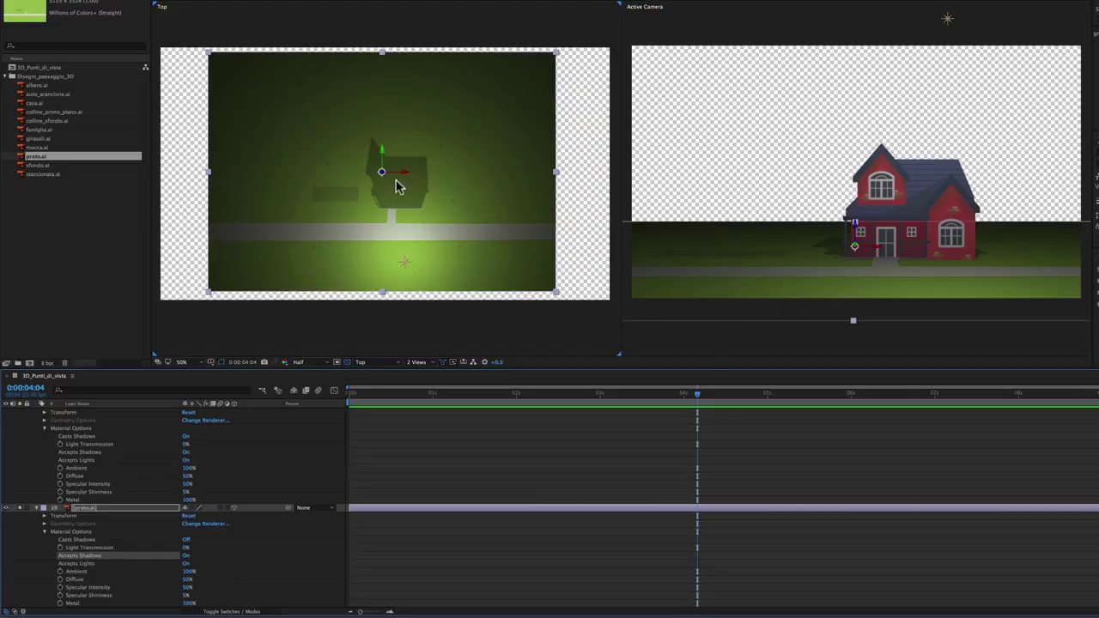
{"action": "left_click", "coordinate": [185, 559]}
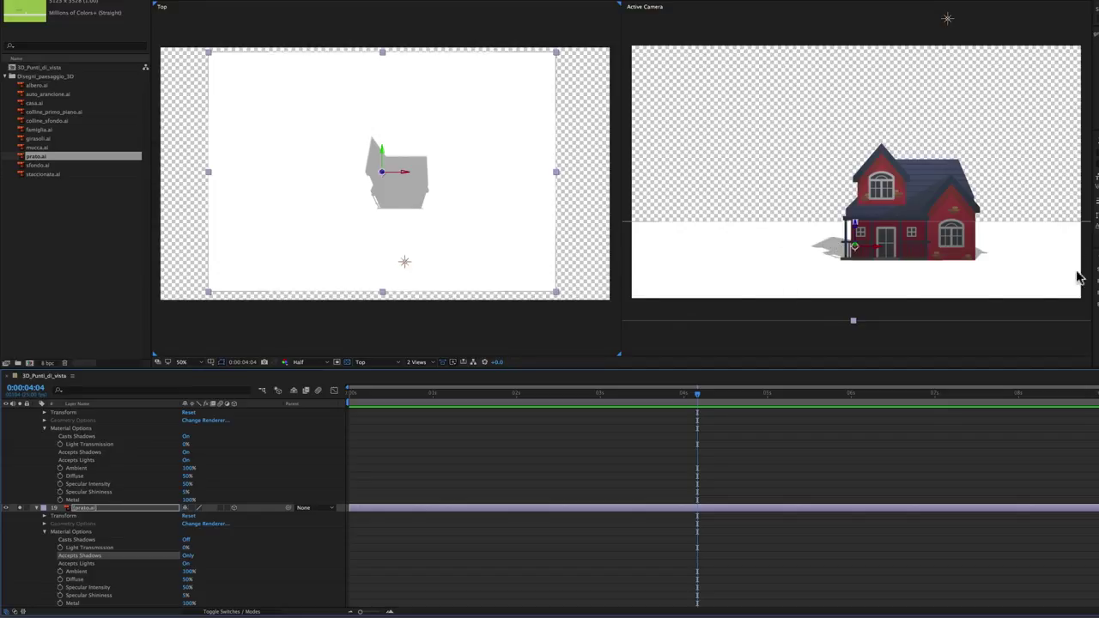
{"action": "left_click", "coordinate": [188, 557]}
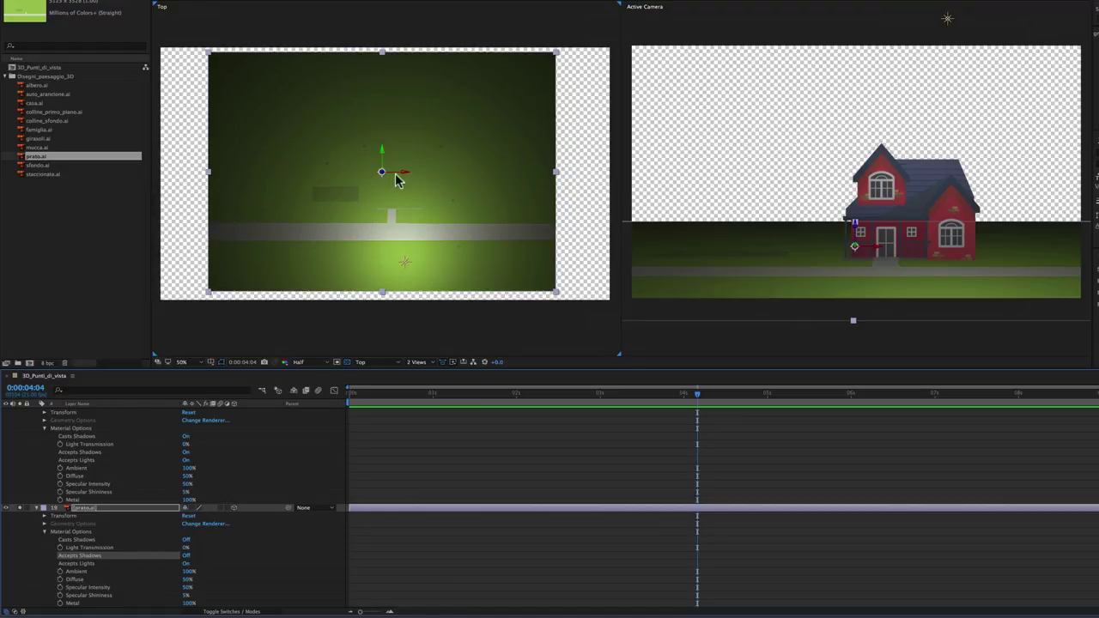
{"action": "left_click", "coordinate": [186, 557]}
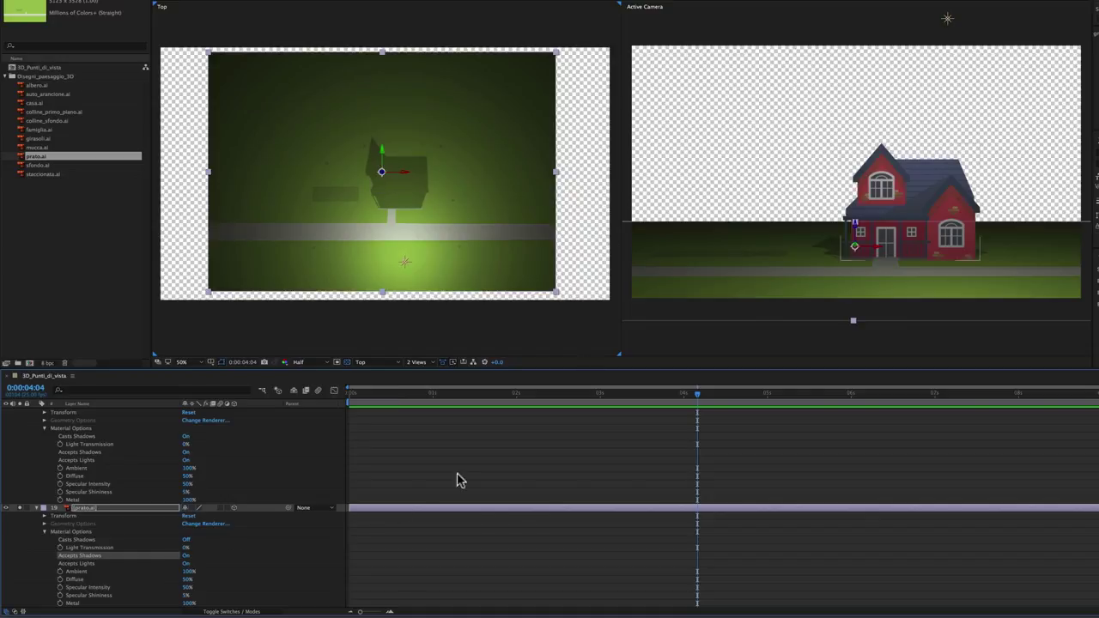
{"action": "scroll", "coordinate": [192, 447], "scroll_direction": "up", "scroll_amount": 3}
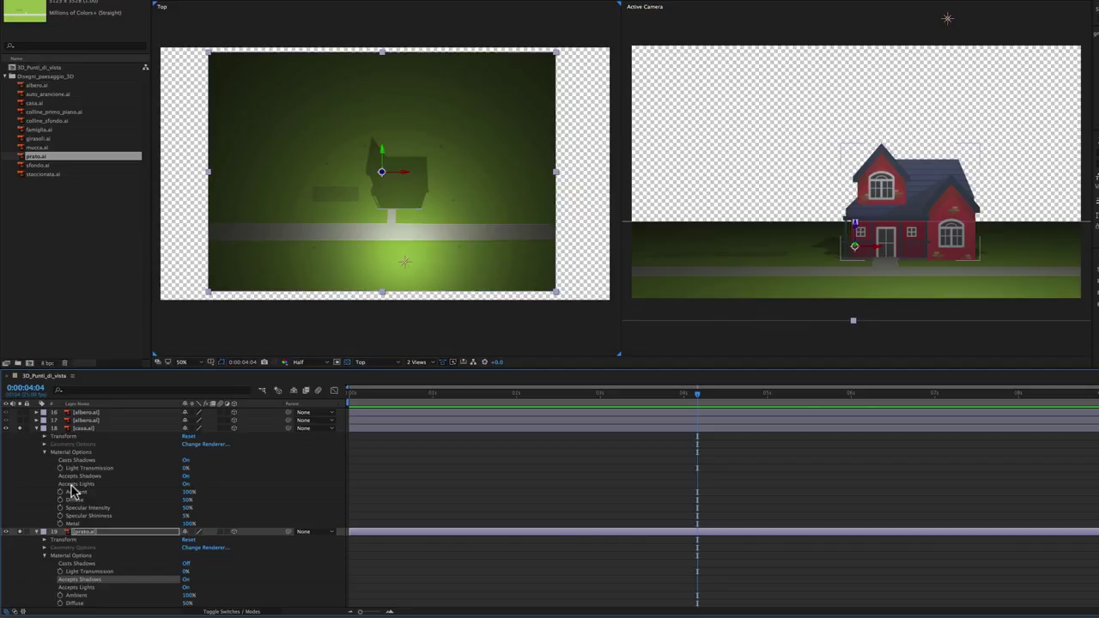
{"action": "left_click", "coordinate": [73, 485]}
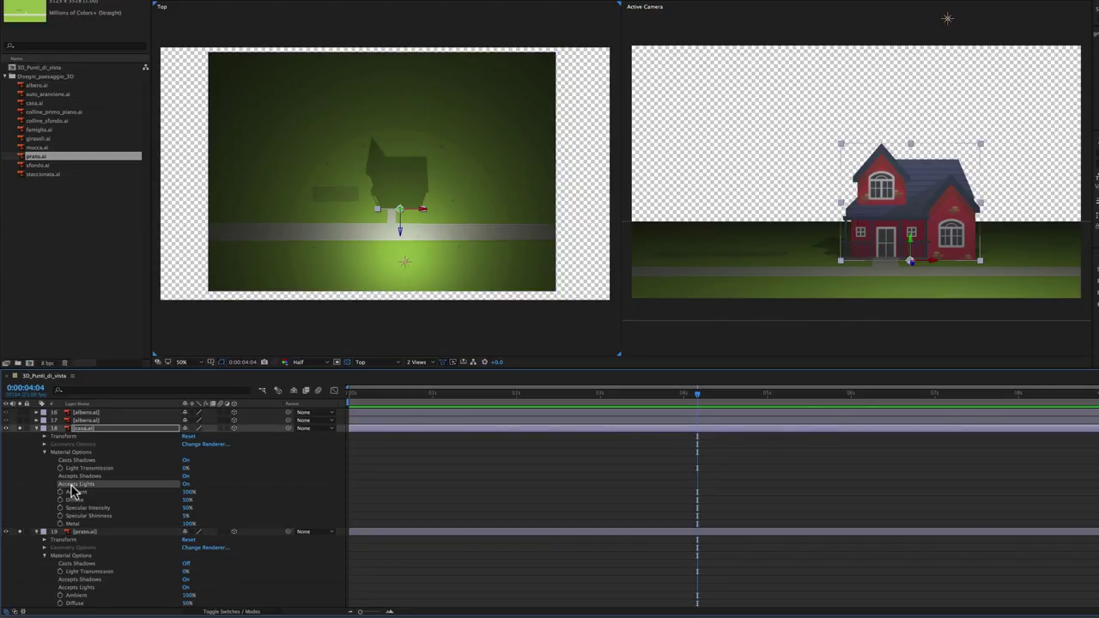
{"action": "left_click", "coordinate": [188, 486]}
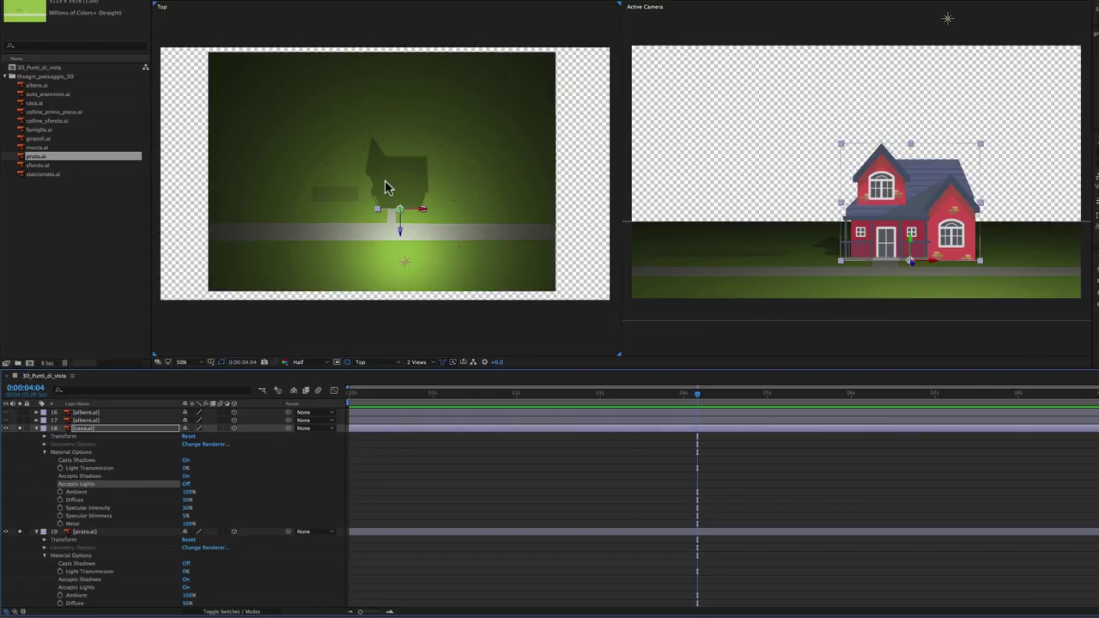
{"action": "left_click", "coordinate": [187, 485]}
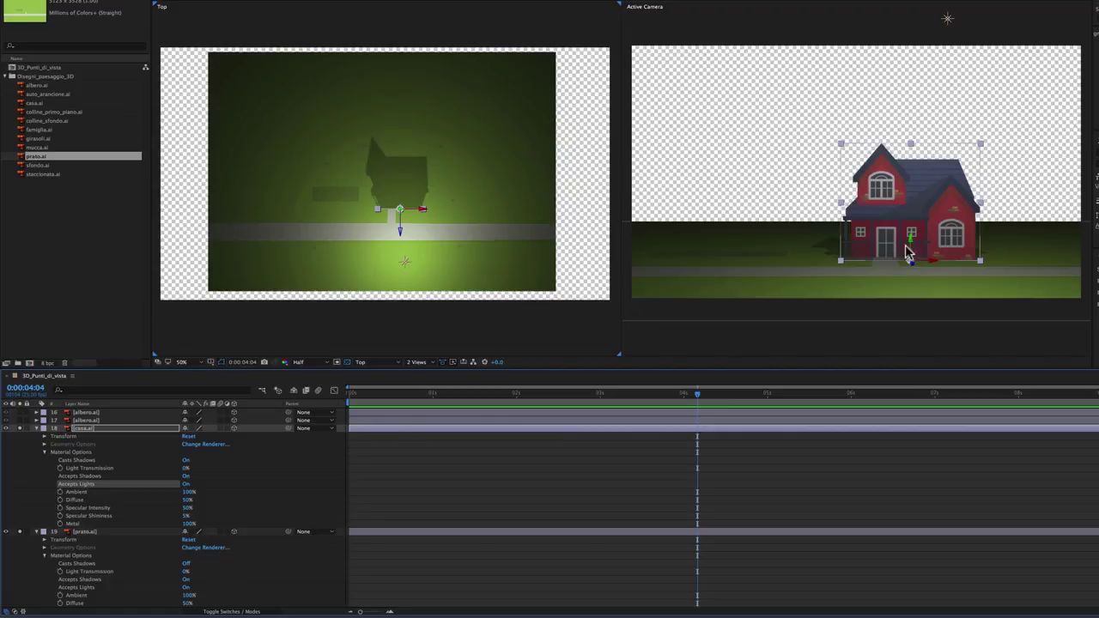
{"action": "left_click", "coordinate": [80, 493]}
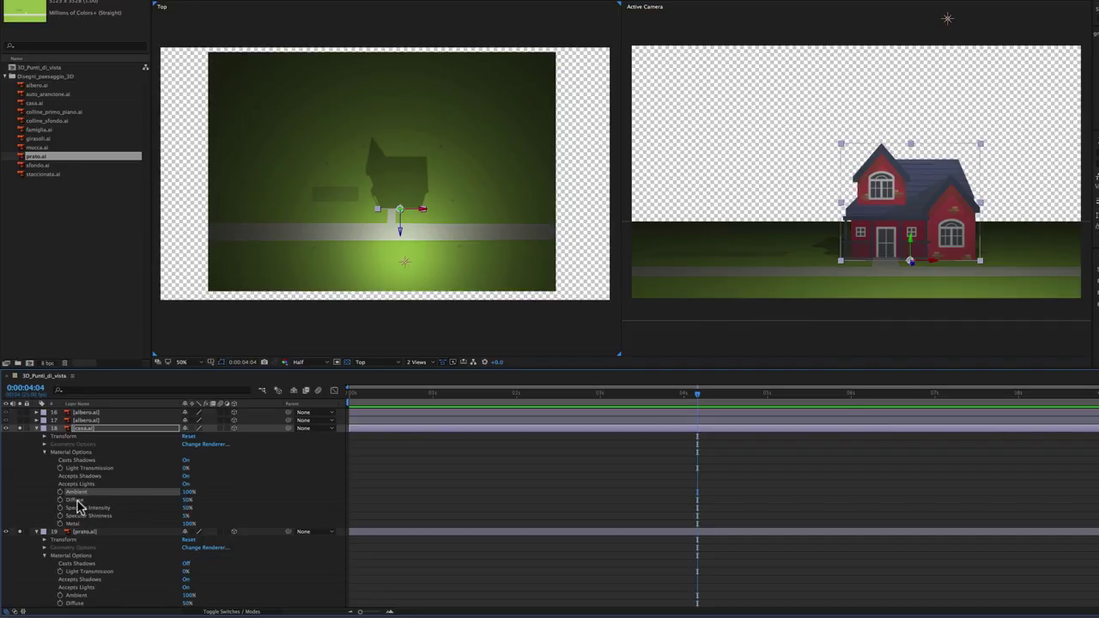
{"action": "left_click", "coordinate": [78, 503]}
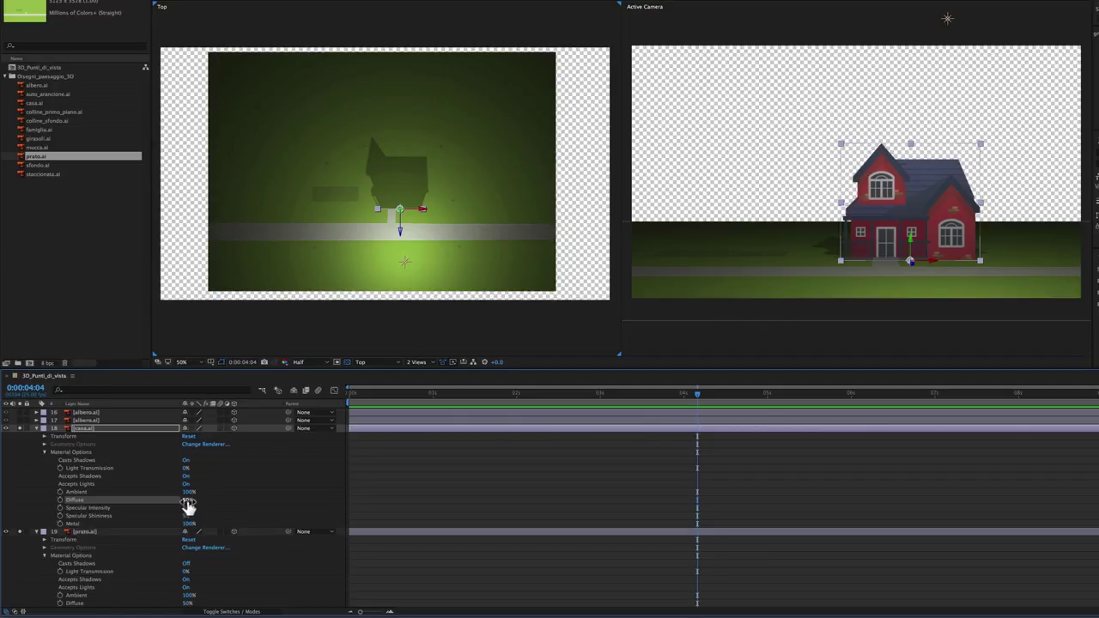
{"action": "left_click_drag", "start_coordinate": [188, 507], "coordinate": [210, 502]}
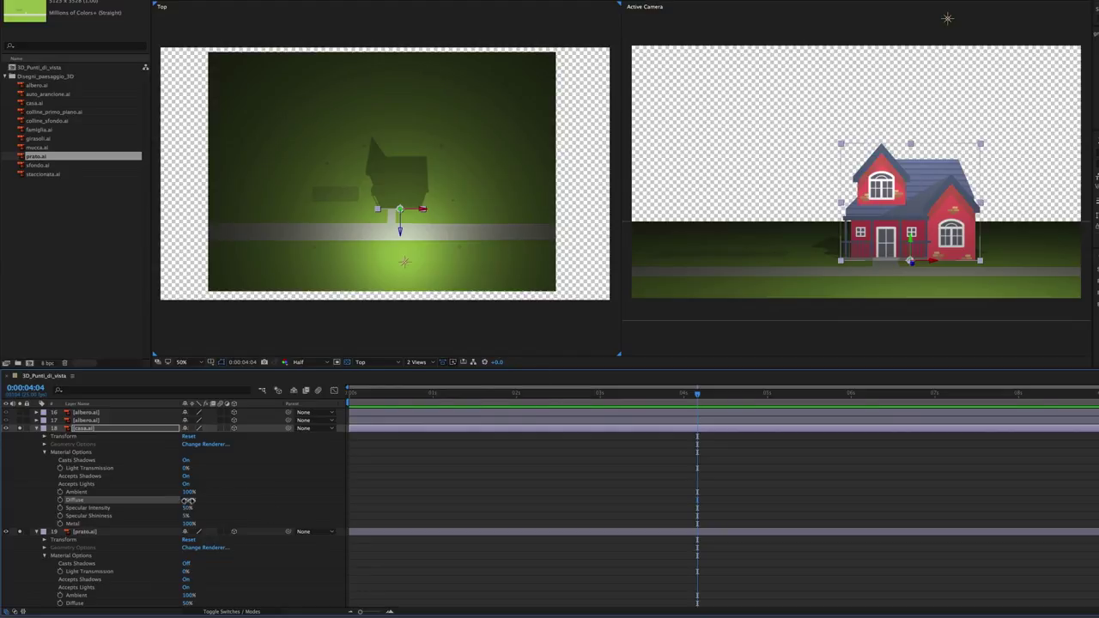
{"action": "left_click_drag", "start_coordinate": [184, 500], "coordinate": [135, 503]}
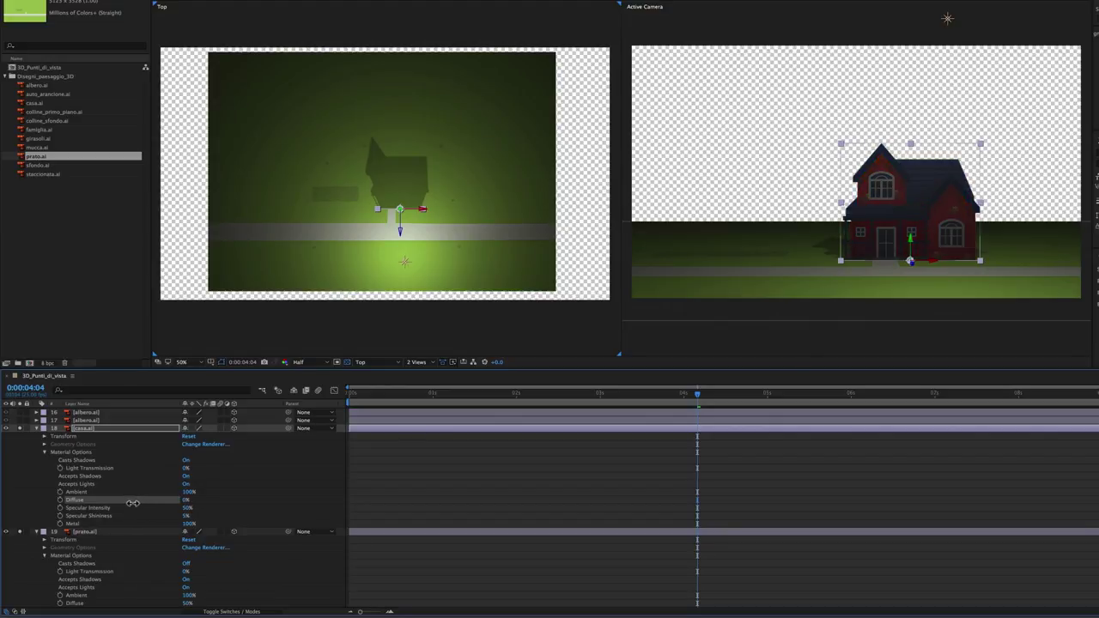
{"action": "left_click_drag", "start_coordinate": [133, 503], "coordinate": [148, 505]}
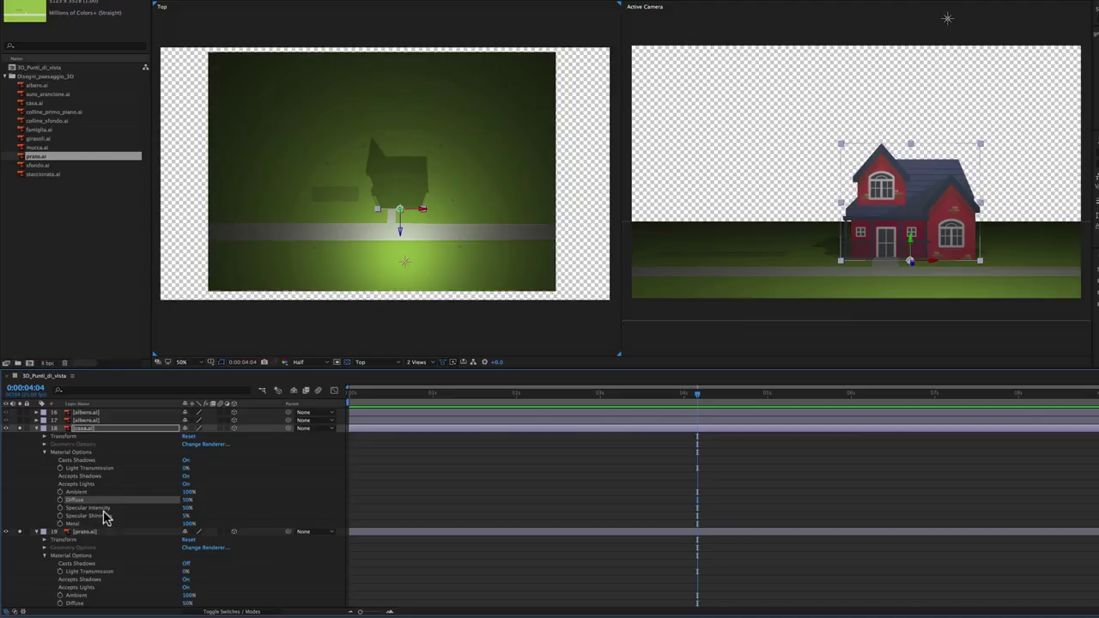
{"action": "scroll", "coordinate": [91, 596], "scroll_direction": "down", "scroll_amount": 1}
{"action": "scroll", "coordinate": [94, 598], "scroll_direction": "down", "scroll_amount": 1}
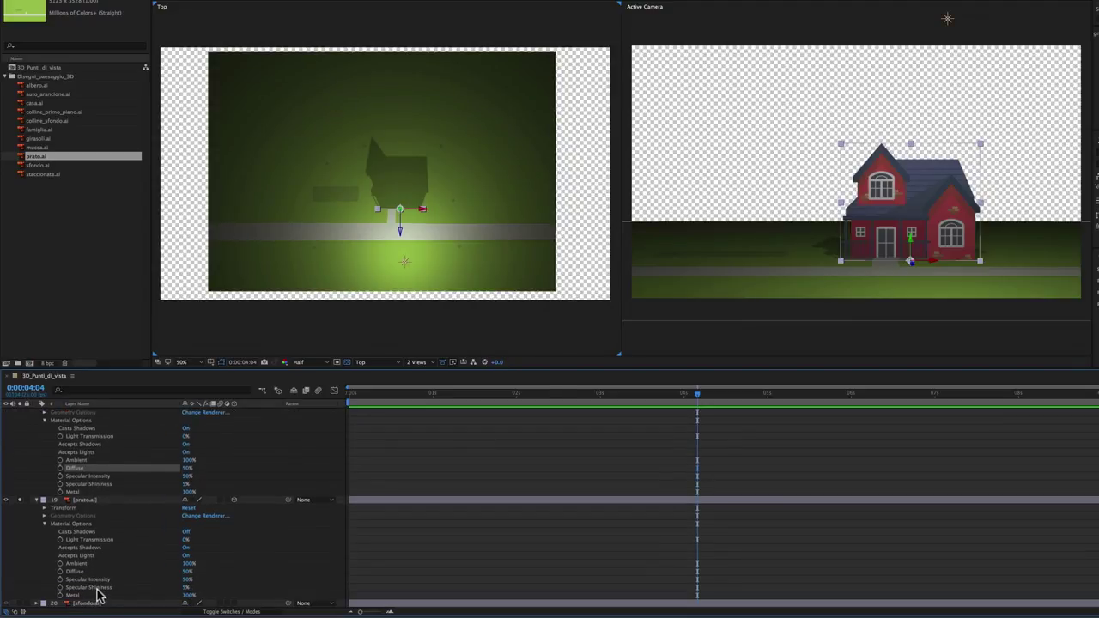
{"action": "left_click", "coordinate": [189, 583]}
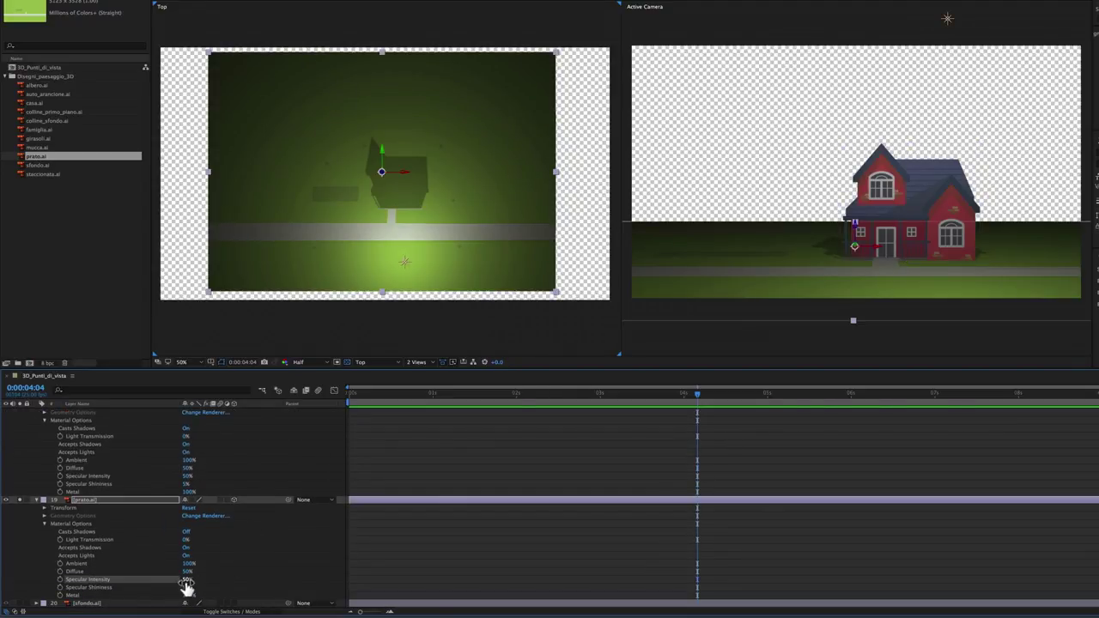
{"action": "left_click_drag", "start_coordinate": [185, 579], "coordinate": [231, 578]}
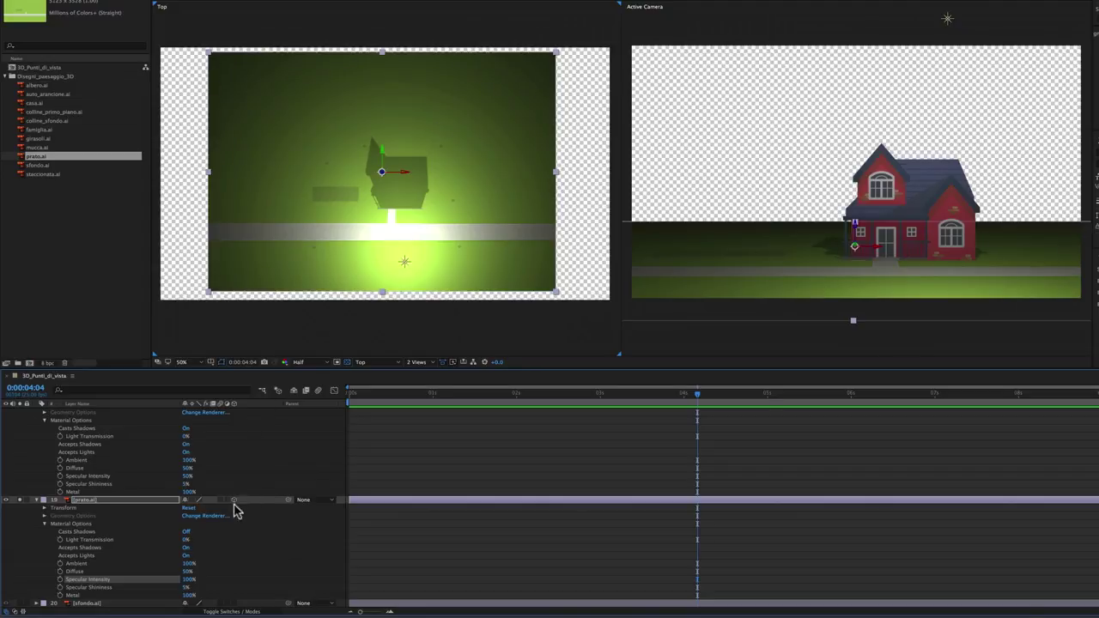
{"action": "left_click_drag", "start_coordinate": [188, 580], "coordinate": [148, 577]}
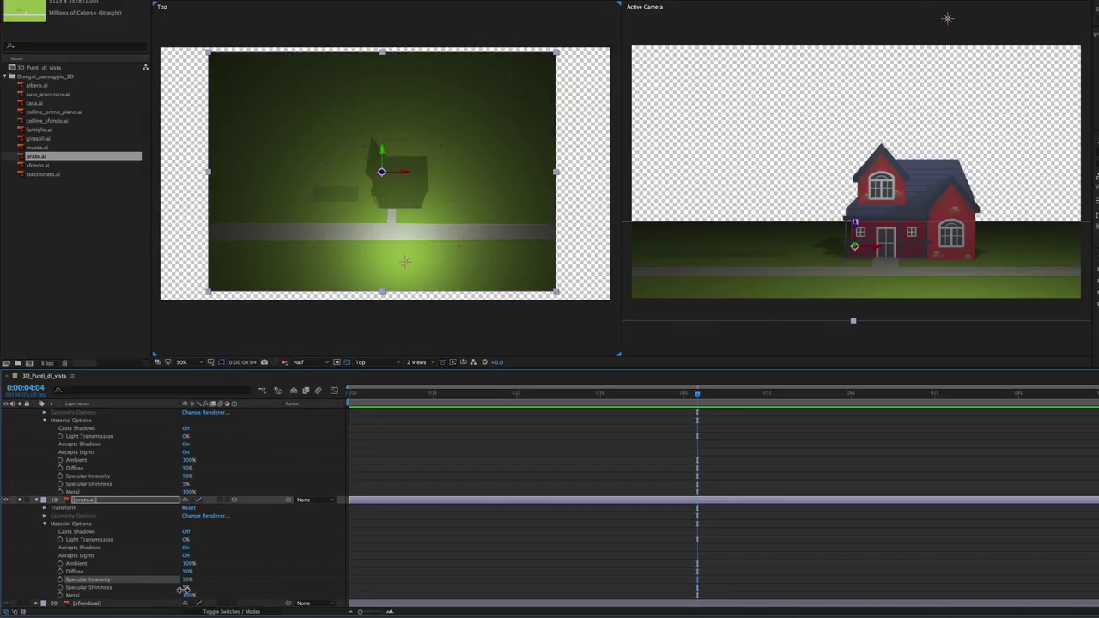
{"action": "left_click_drag", "start_coordinate": [183, 589], "coordinate": [219, 590]}
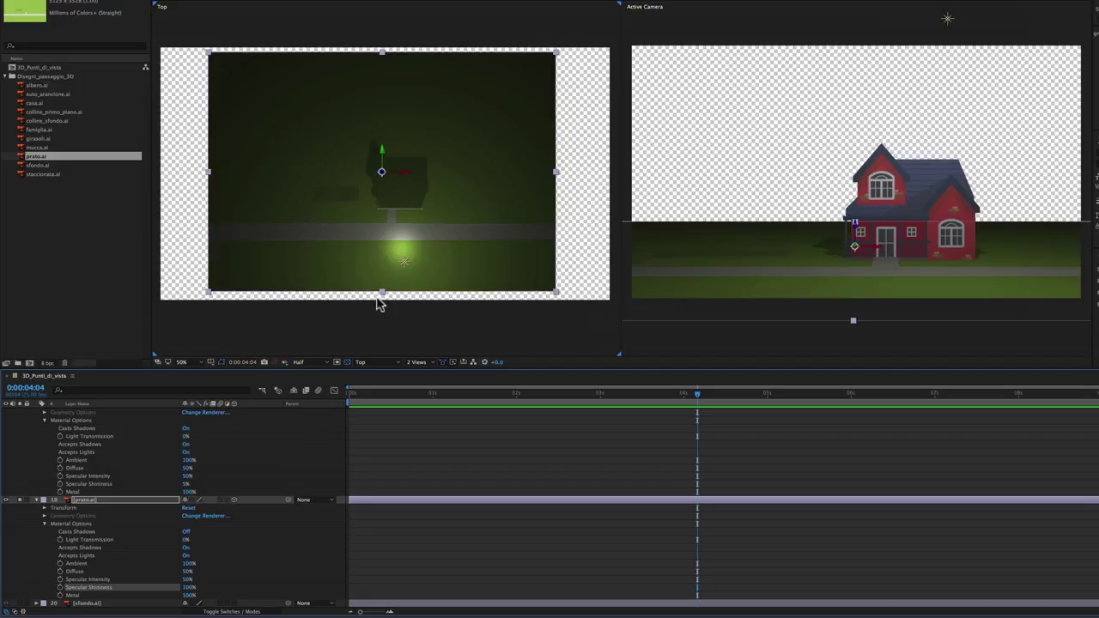
{"action": "left_click_drag", "start_coordinate": [191, 591], "coordinate": [151, 597]}
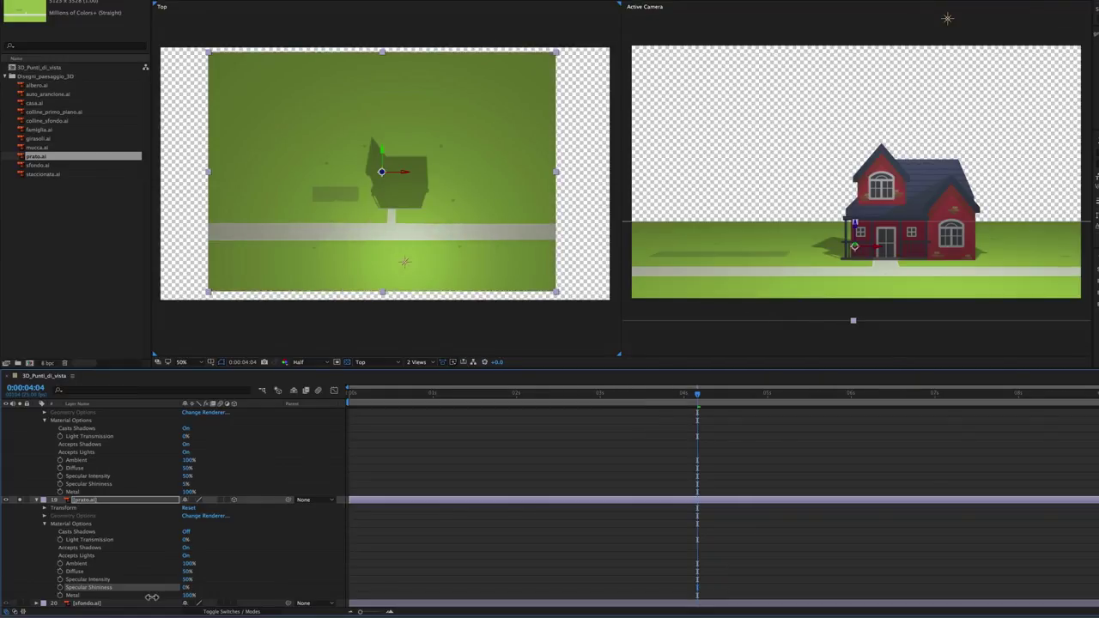
{"action": "left_click_drag", "start_coordinate": [151, 597], "coordinate": [154, 597]}
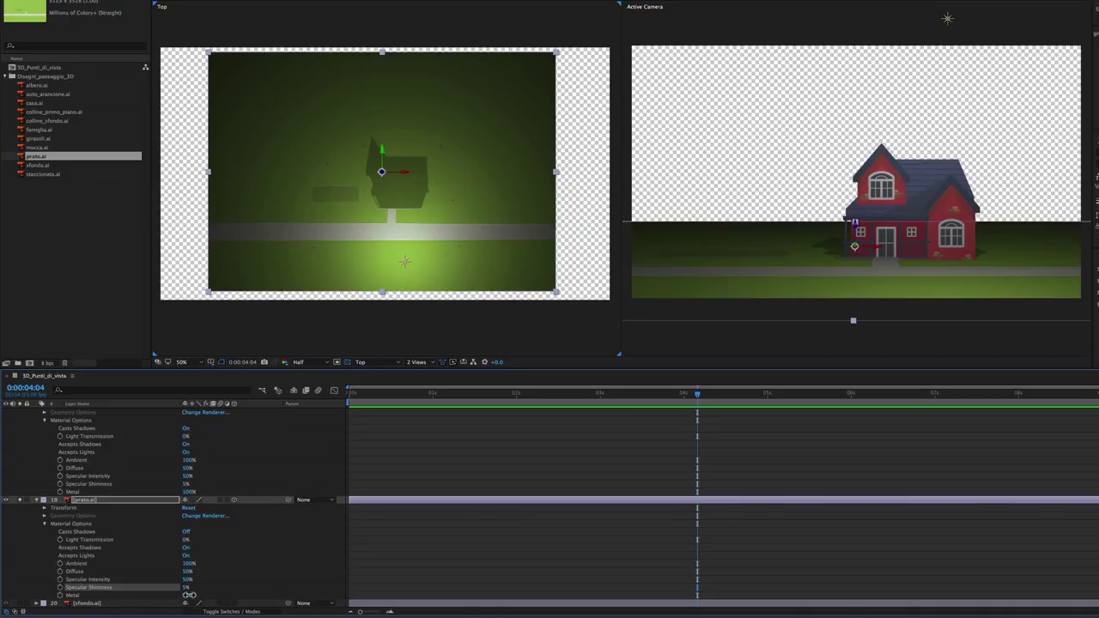
{"action": "left_click", "coordinate": [189, 595]}
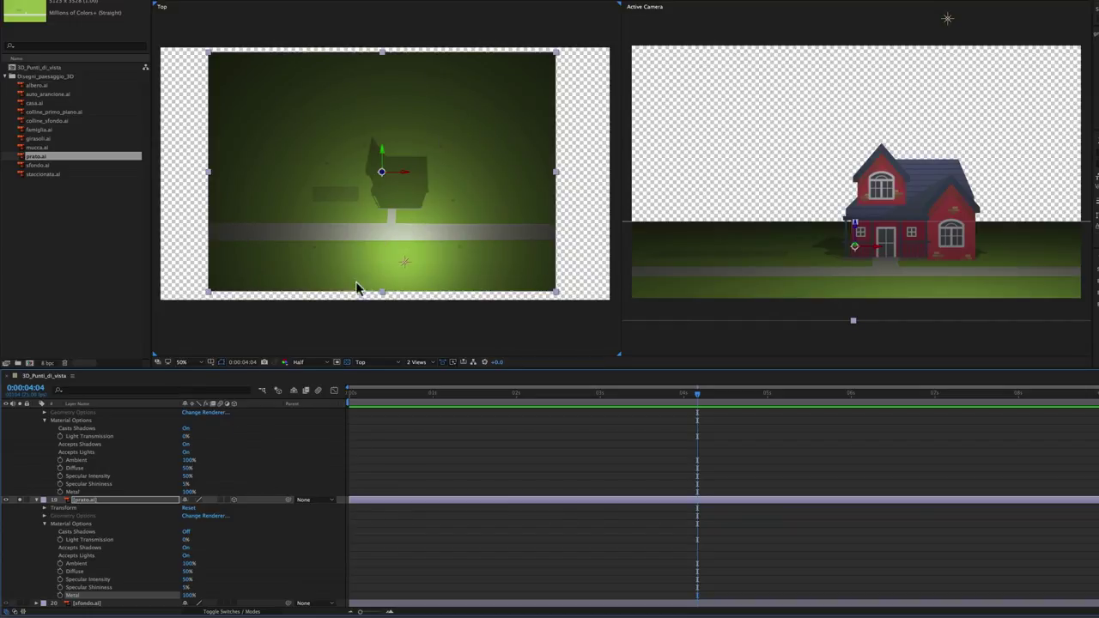
{"action": "left_click_drag", "start_coordinate": [183, 595], "coordinate": [185, 595]}
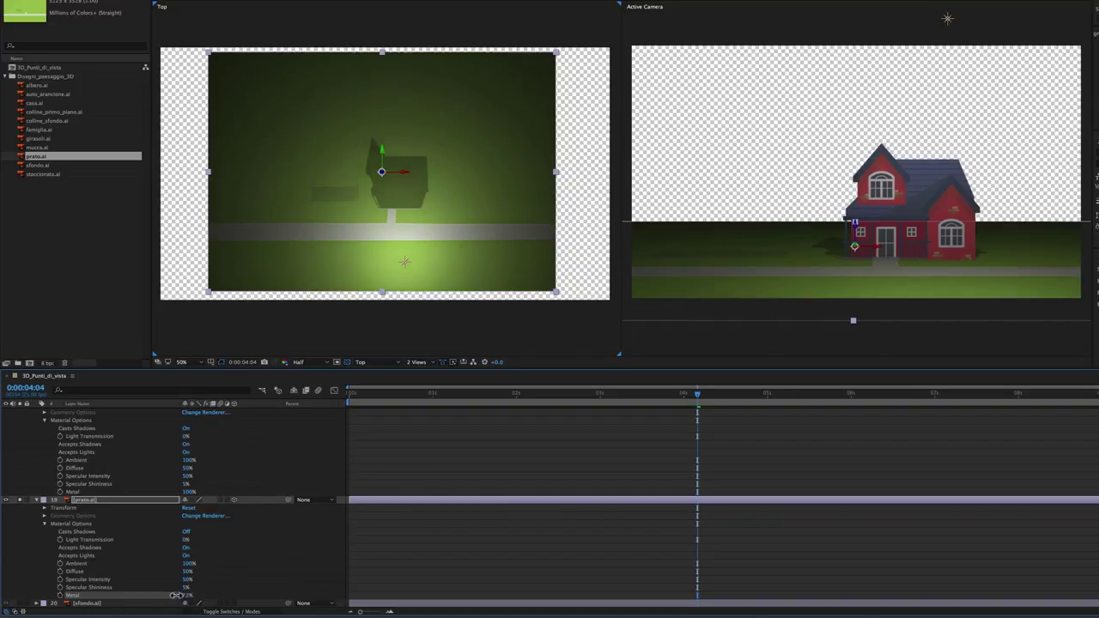
{"action": "left_click_drag", "start_coordinate": [153, 595], "coordinate": [124, 591]}
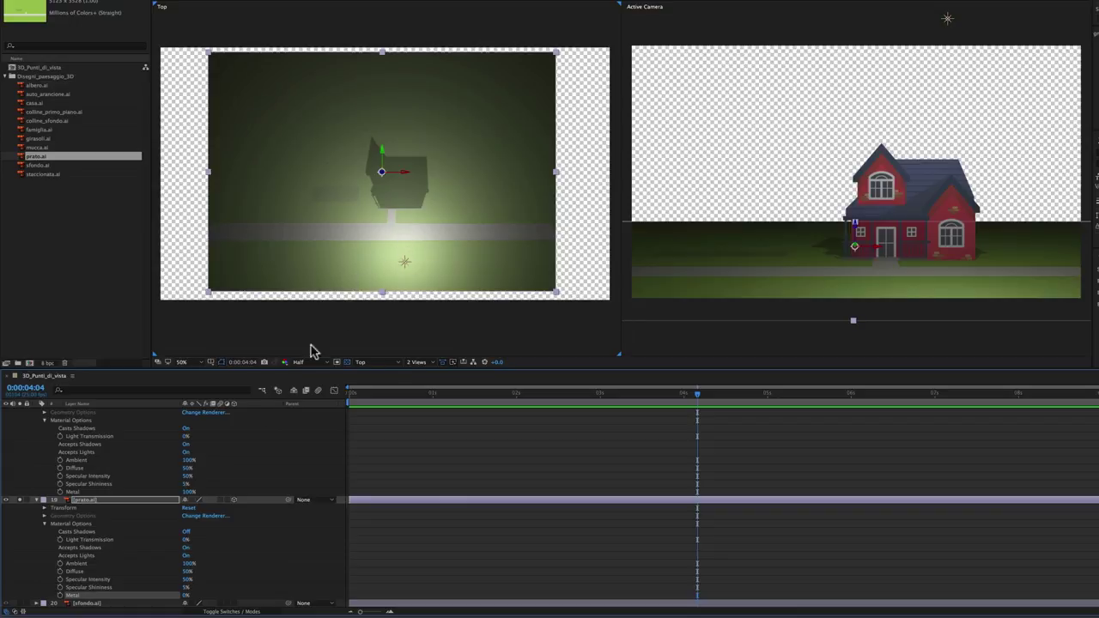
{"action": "left_click_drag", "start_coordinate": [184, 598], "coordinate": [234, 594]}
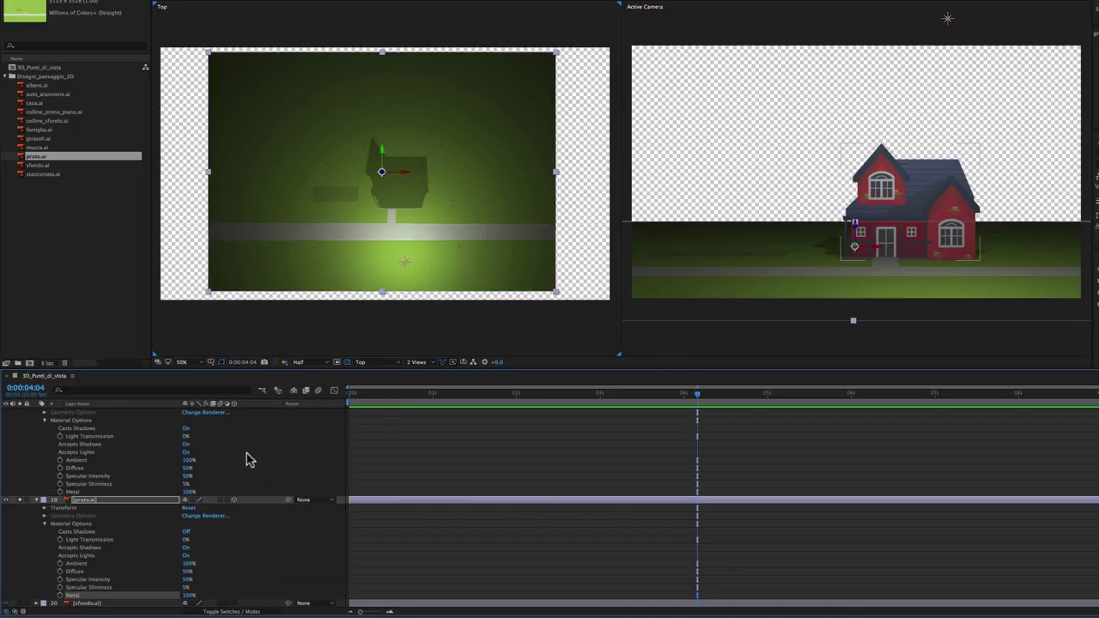
- Change Light 1's Light Type from Point to Spot
{"action": "scroll", "coordinate": [249, 463], "scroll_direction": "up", "scroll_amount": 5}
{"action": "scroll", "coordinate": [255, 462], "scroll_direction": "up", "scroll_amount": 5}
{"action": "scroll", "coordinate": [259, 459], "scroll_direction": "up", "scroll_amount": 5}
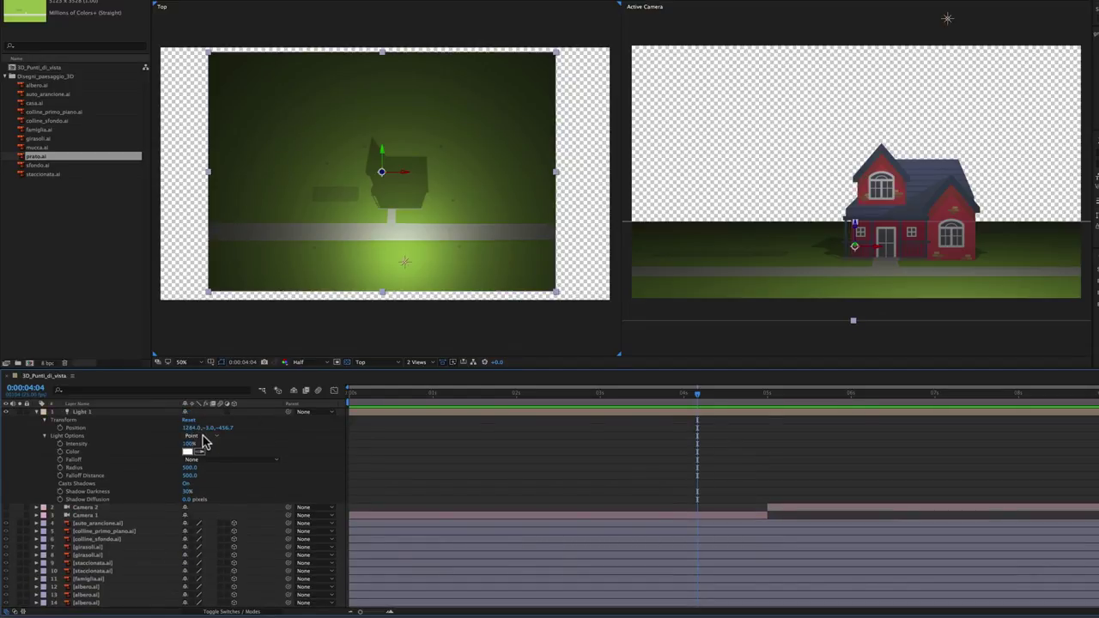
{"action": "left_click", "coordinate": [213, 440]}
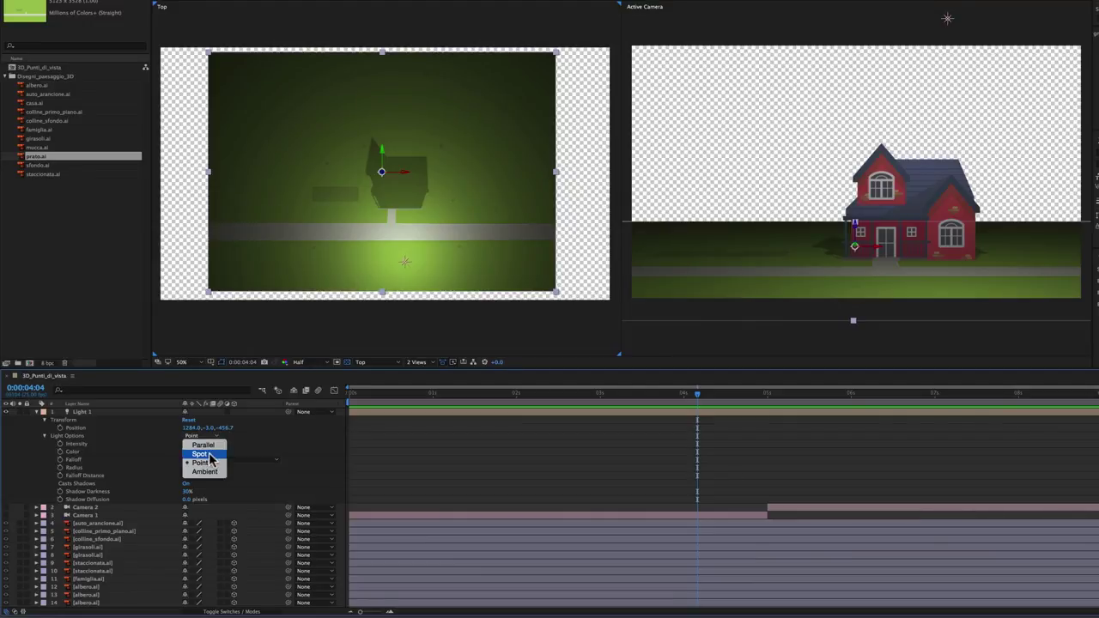
{"action": "left_click", "coordinate": [210, 455]}
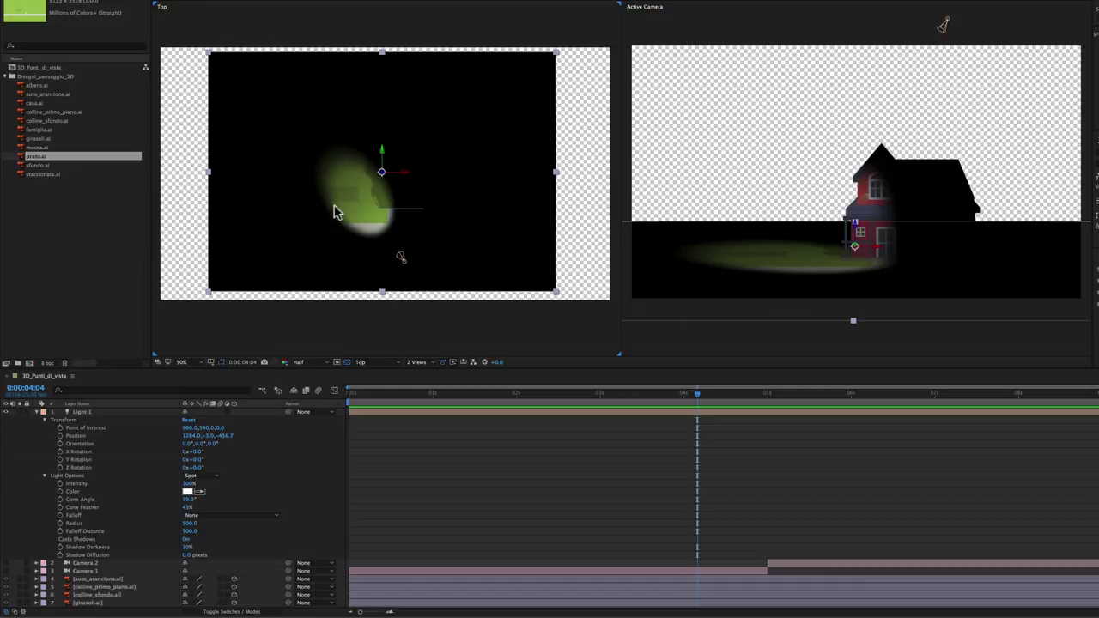
- Scrub Light 1's Point of Interest X to 1264 so the cone lights the house
{"action": "left_click", "coordinate": [144, 414]}
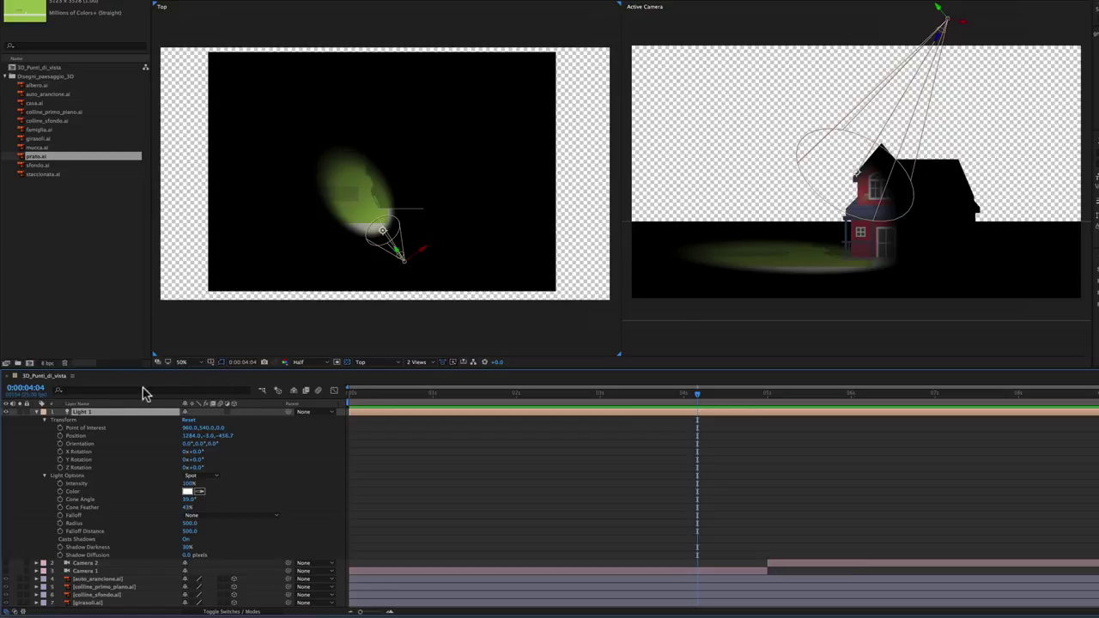
{"action": "left_click", "coordinate": [92, 428]}
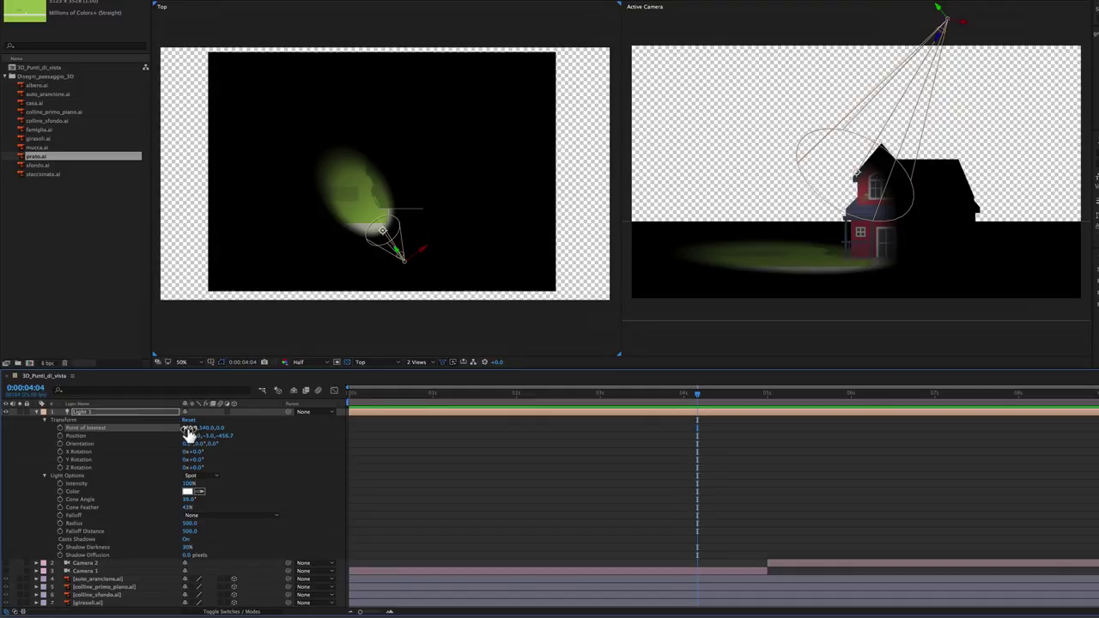
{"action": "left_click_drag", "start_coordinate": [188, 428], "coordinate": [331, 428]}
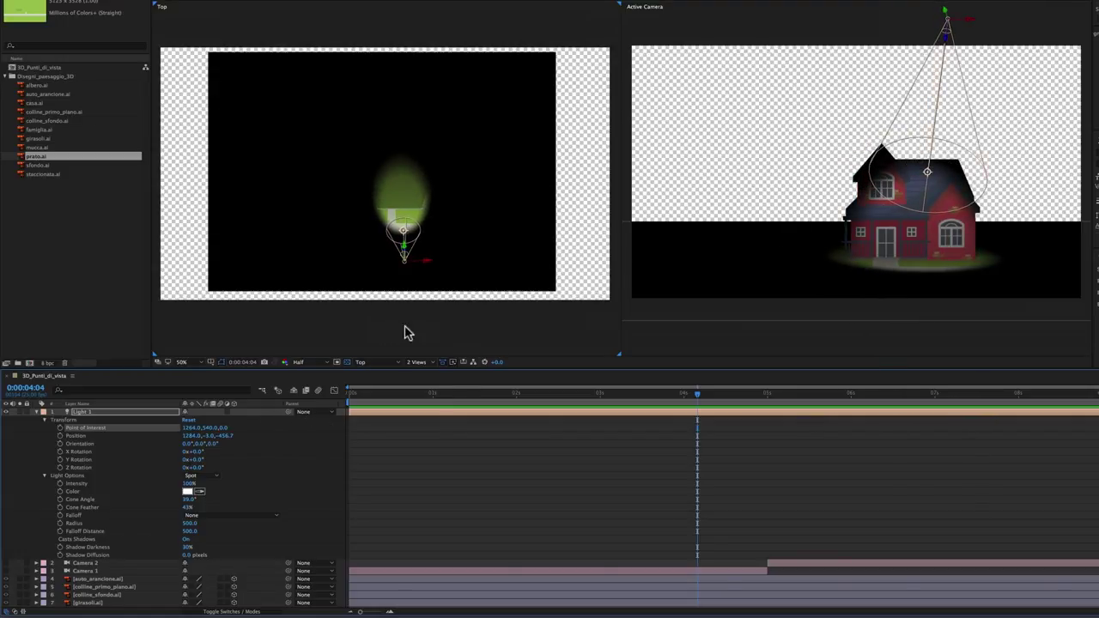
- Switch the left viewer to Left, then place Light 1 at 1284, 42, -456.7 aimed at 1264, 618, 153
{"action": "left_click", "coordinate": [391, 366]}
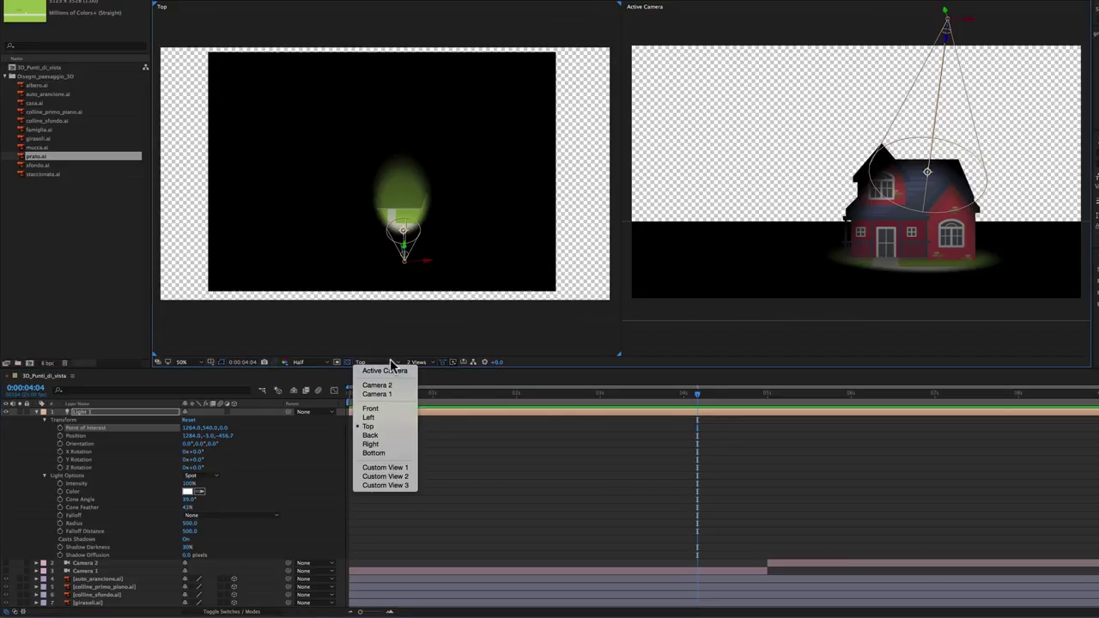
{"action": "left_click", "coordinate": [384, 418]}
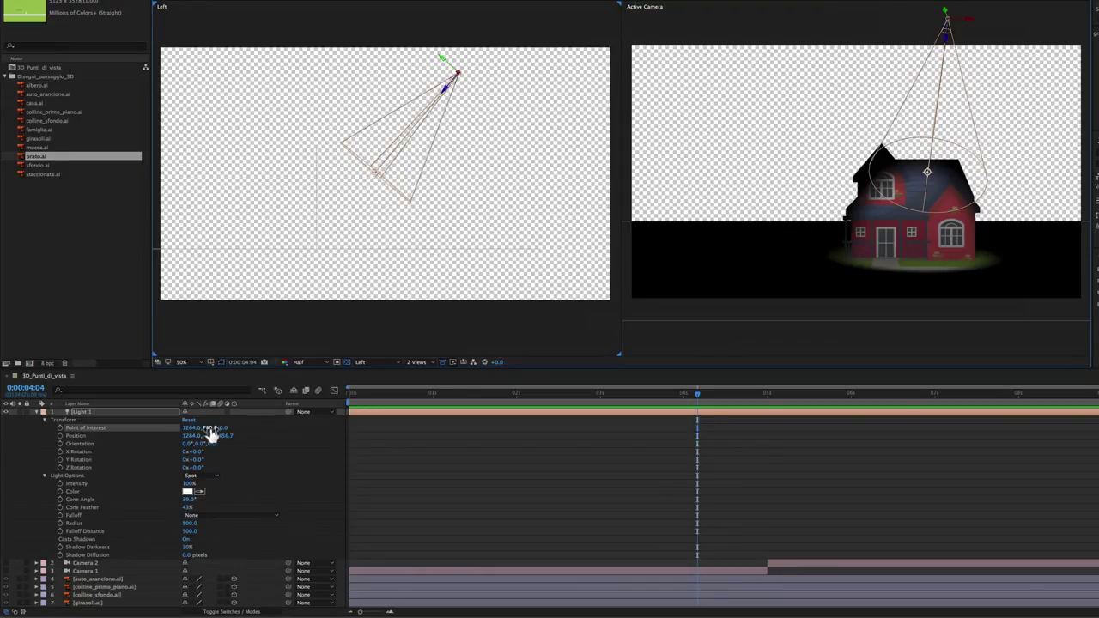
{"action": "mouse_move", "coordinate": [209, 428]}
{"action": "left_mouse_down"}
{"action": "mouse_move", "coordinate": [103, 437]}
{"action": "mouse_move", "coordinate": [315, 422]}
{"action": "mouse_move", "coordinate": [223, 432]}
{"action": "mouse_move", "coordinate": [295, 430]}
{"action": "left_mouse_up"}
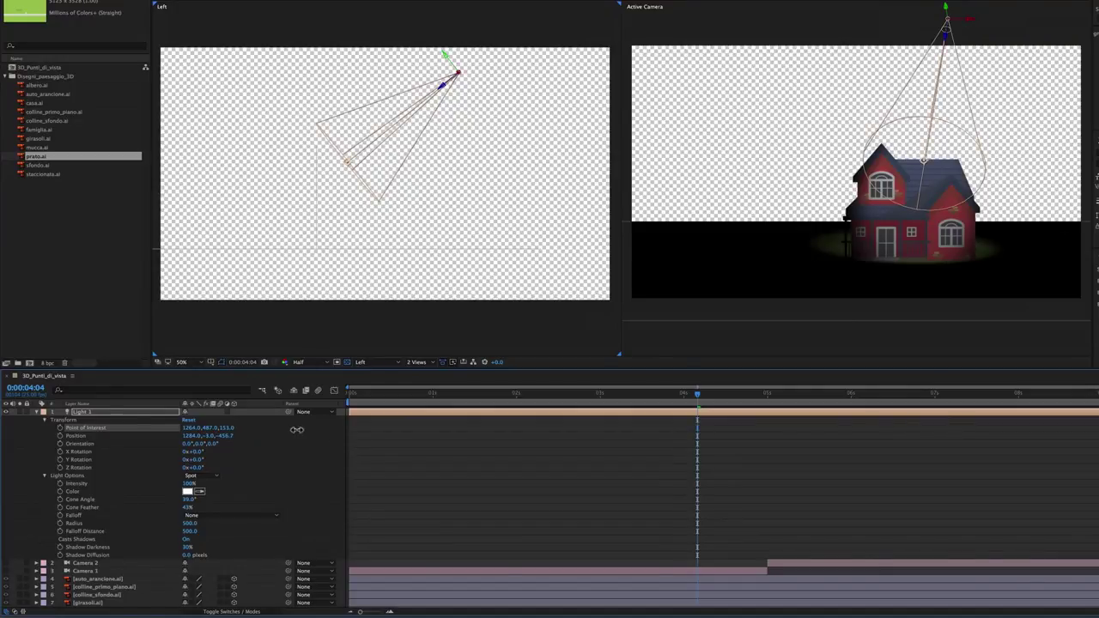
{"action": "left_click_drag", "start_coordinate": [210, 436], "coordinate": [259, 420]}
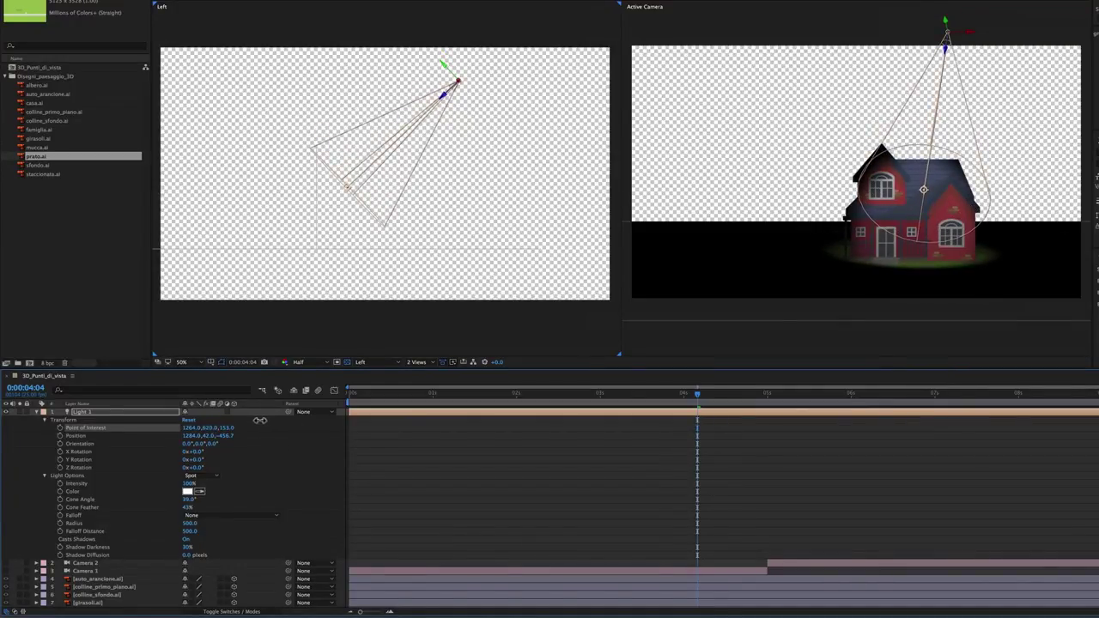
{"action": "left_click", "coordinate": [383, 362]}
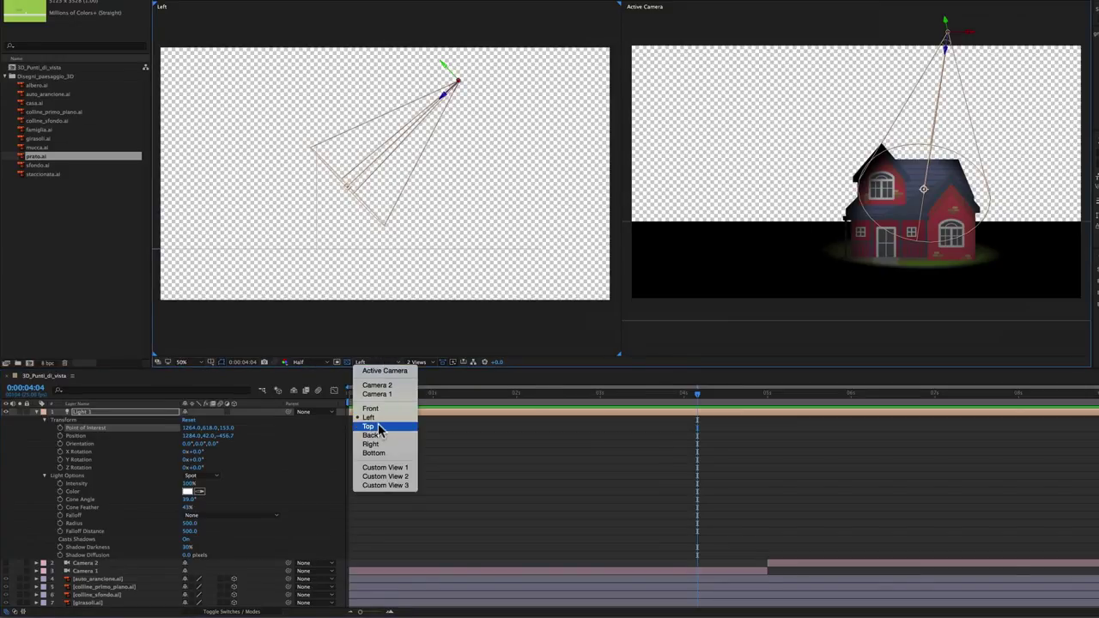
- Set the left viewer back to Top view and select Light 1's Light Options
{"action": "left_click", "coordinate": [370, 427]}
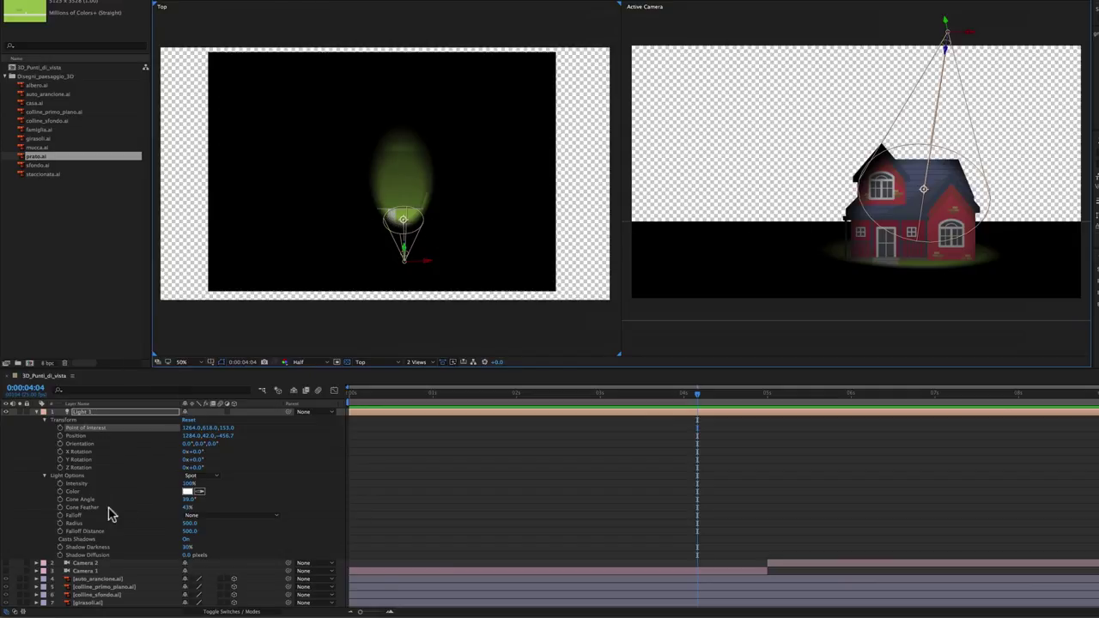
{"action": "left_click", "coordinate": [63, 477]}
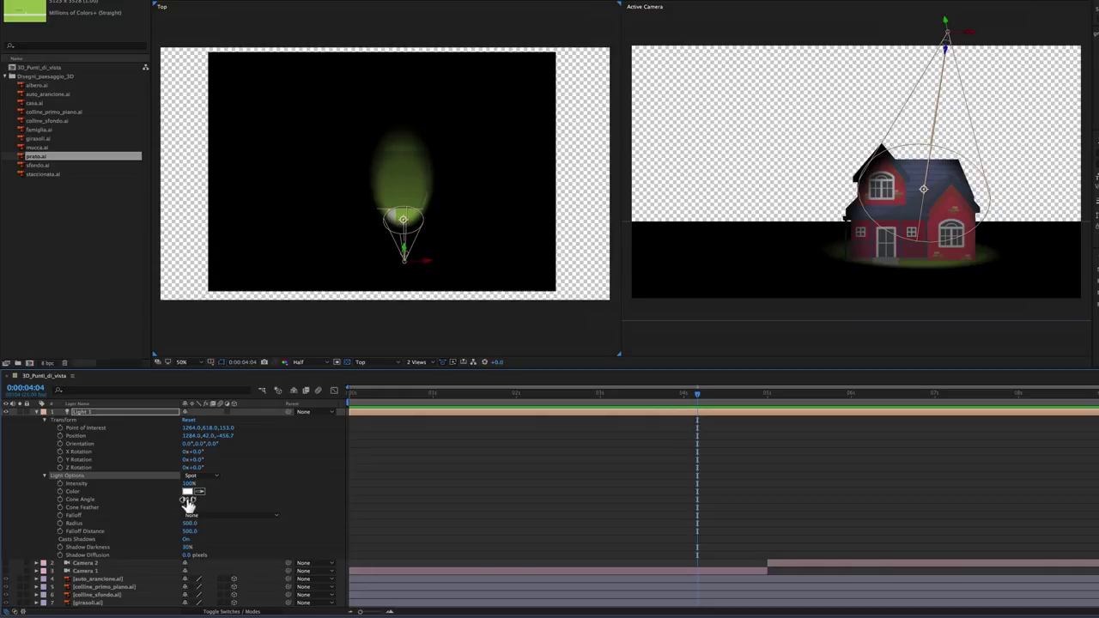
- Set the spotlight's Cone Angle to 67° and Cone Feather to about 27%
{"action": "left_click_drag", "start_coordinate": [188, 499], "coordinate": [200, 493]}
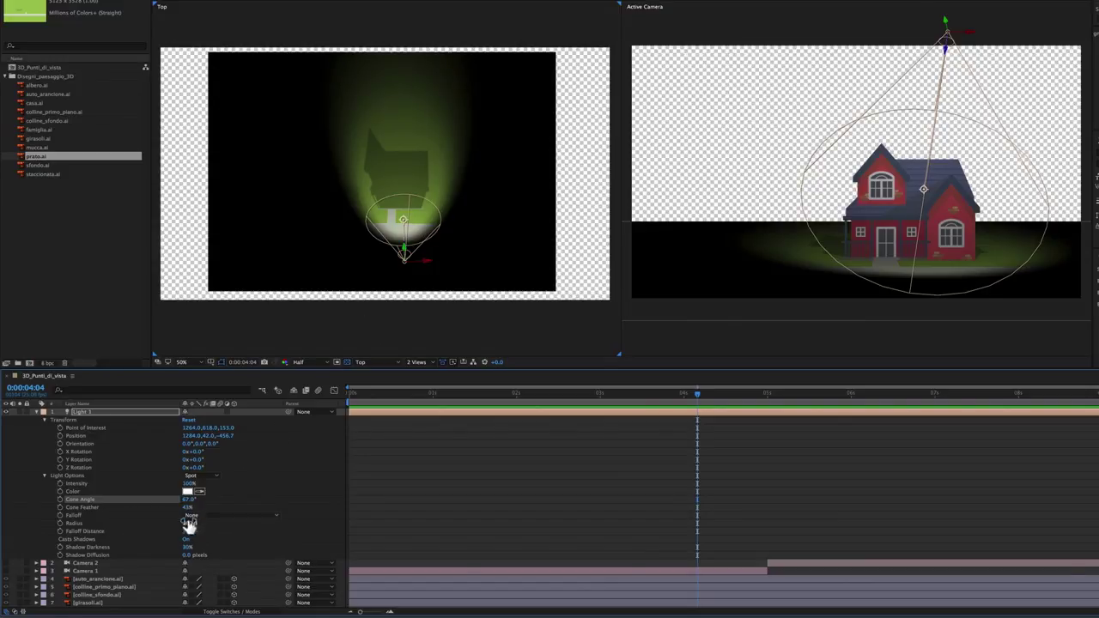
{"action": "left_click_drag", "start_coordinate": [186, 509], "coordinate": [144, 511]}
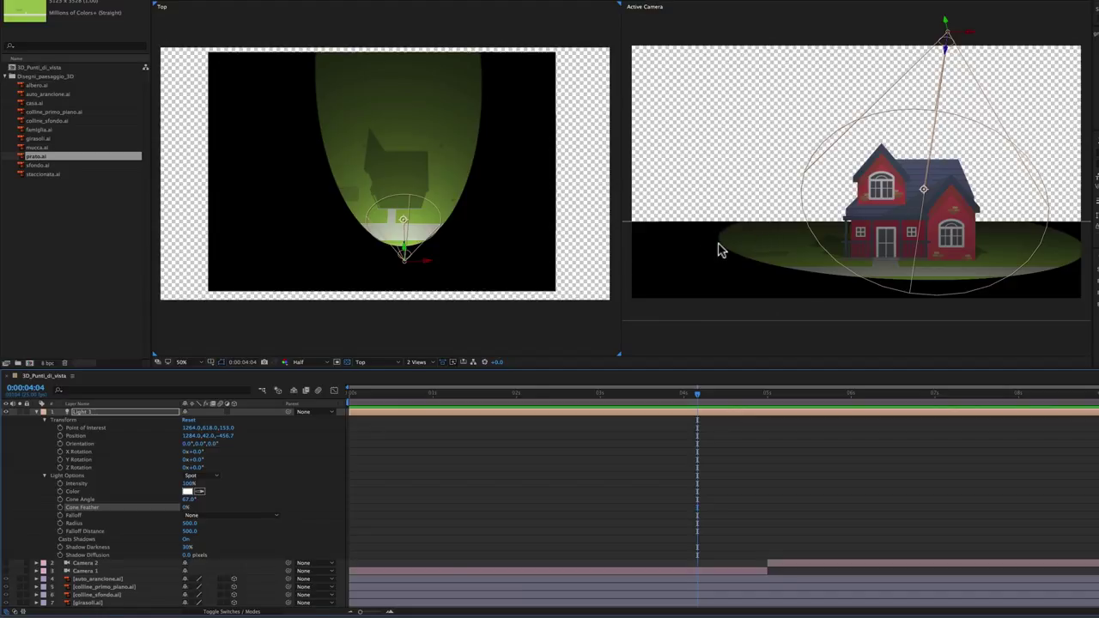
{"action": "left_click_drag", "start_coordinate": [184, 509], "coordinate": [226, 515]}
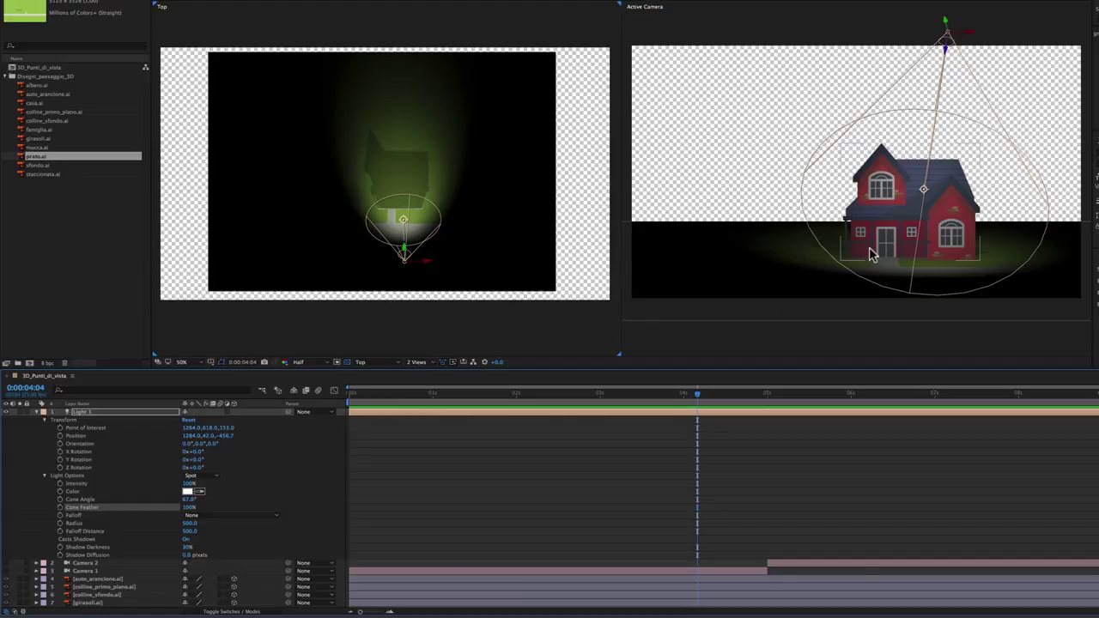
{"action": "left_click_drag", "start_coordinate": [189, 508], "coordinate": [166, 510]}
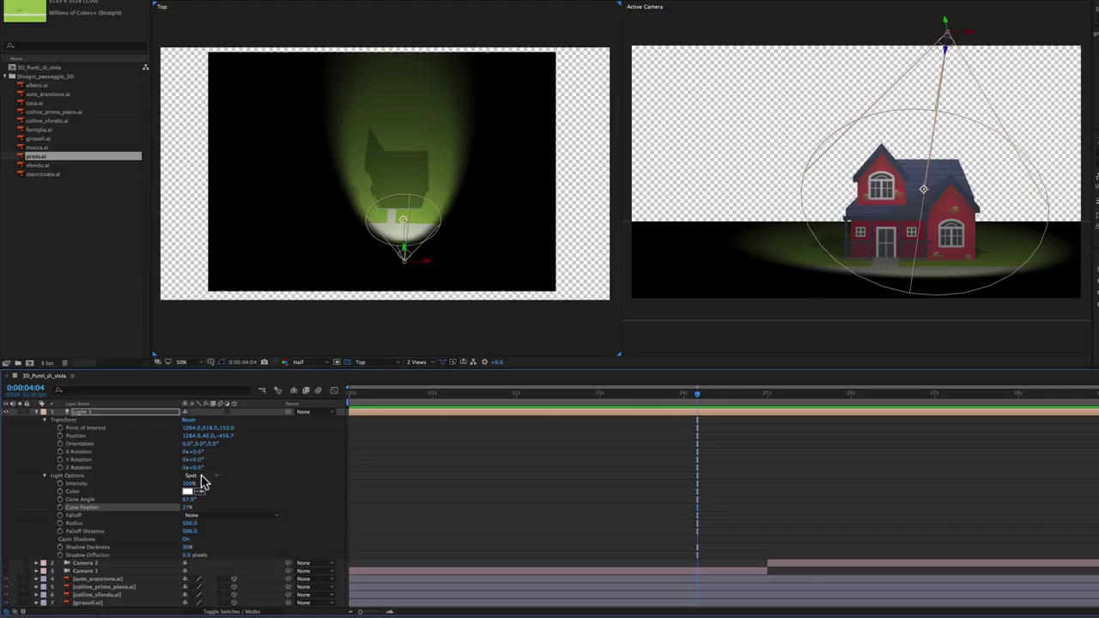
- Make Light 1 a Parallel light aimed at Point of Interest 868, 618, 153
{"action": "left_click", "coordinate": [198, 476]}
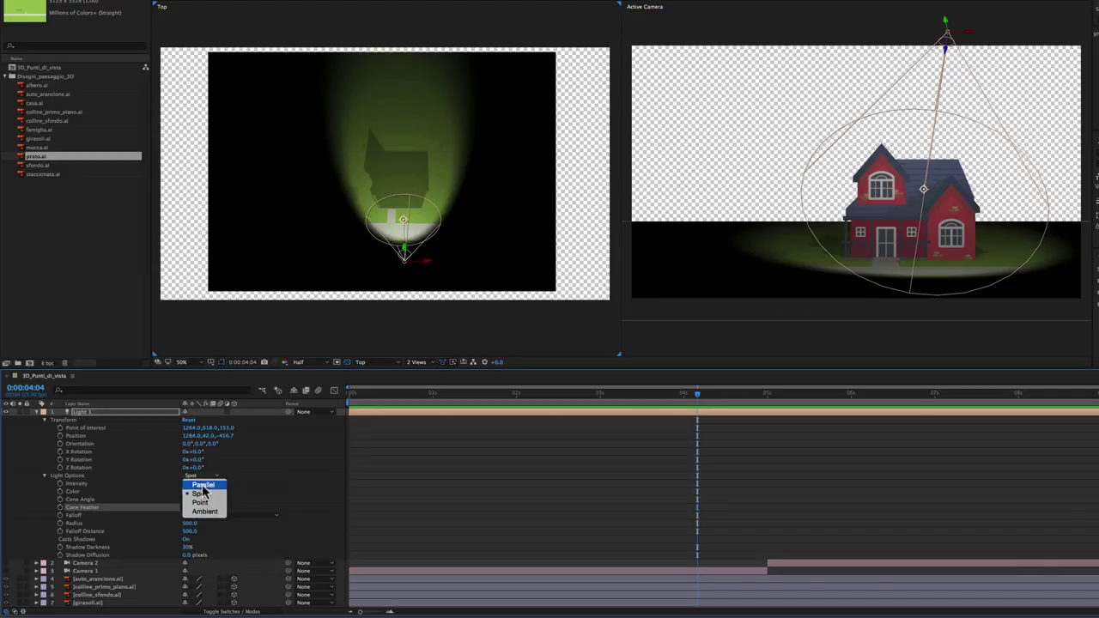
{"action": "left_click", "coordinate": [202, 487]}
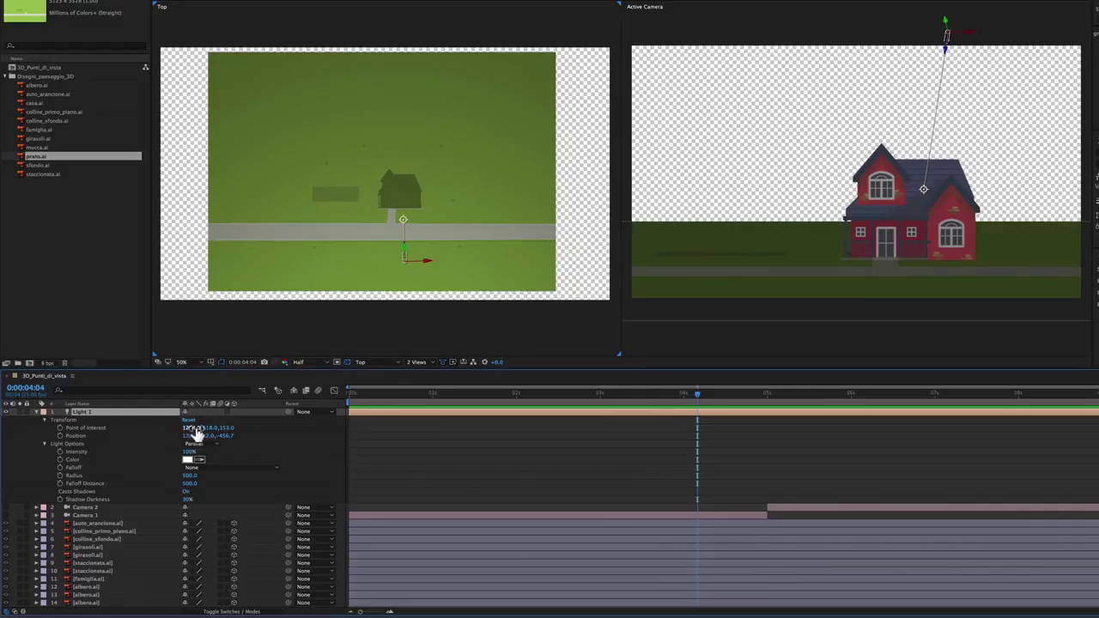
{"action": "mouse_move", "coordinate": [191, 427]}
{"action": "left_mouse_down"}
{"action": "mouse_move", "coordinate": [28, 432]}
{"action": "mouse_move", "coordinate": [230, 428]}
{"action": "mouse_move", "coordinate": [13, 430]}
{"action": "left_mouse_up"}
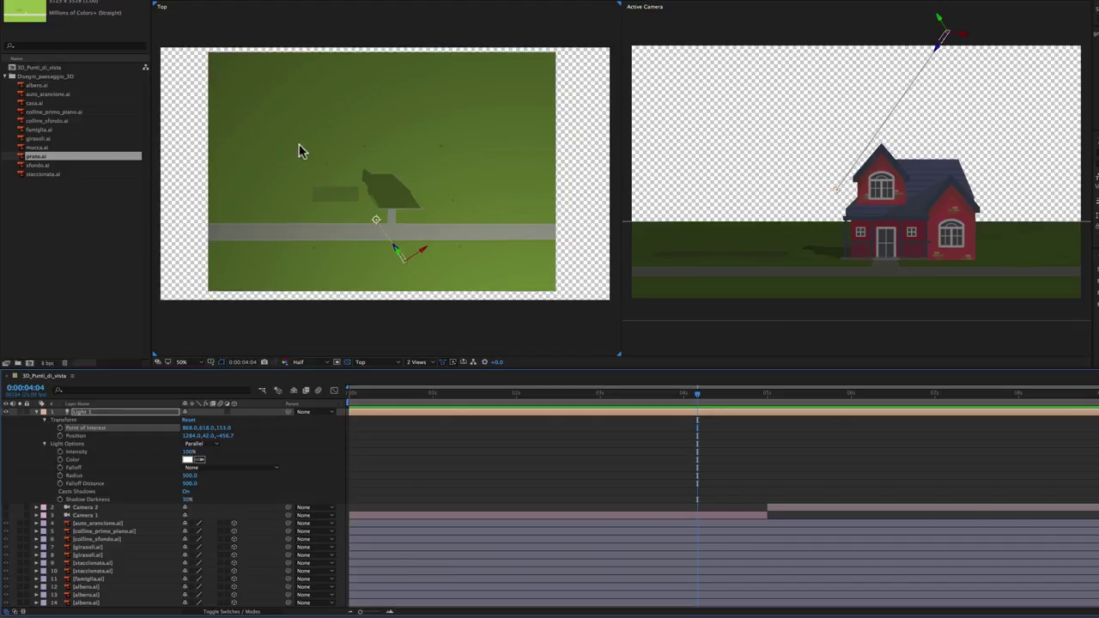
- Turn off Solo on casa.ai and prato.ai so every farm layer shows again
{"action": "scroll", "coordinate": [64, 559], "scroll_direction": "down", "scroll_amount": 5}
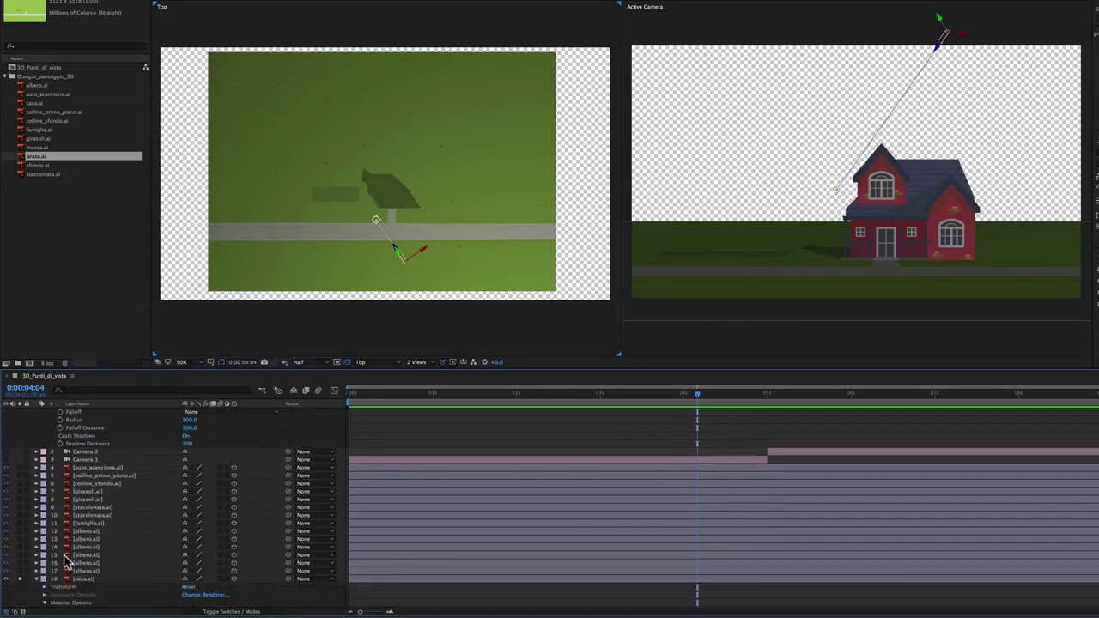
{"action": "scroll", "coordinate": [64, 560], "scroll_direction": "down", "scroll_amount": 3}
{"action": "scroll", "coordinate": [64, 561], "scroll_direction": "down", "scroll_amount": 3}
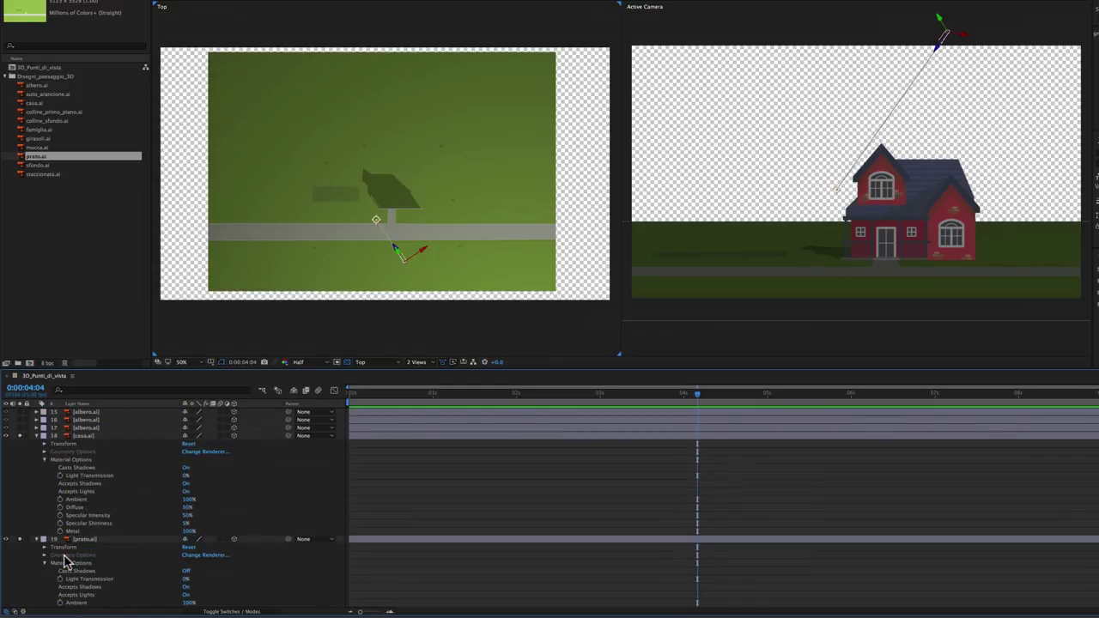
{"action": "left_click", "coordinate": [27, 455]}
{"action": "scroll", "coordinate": [28, 455], "scroll_direction": "down", "scroll_amount": 1}
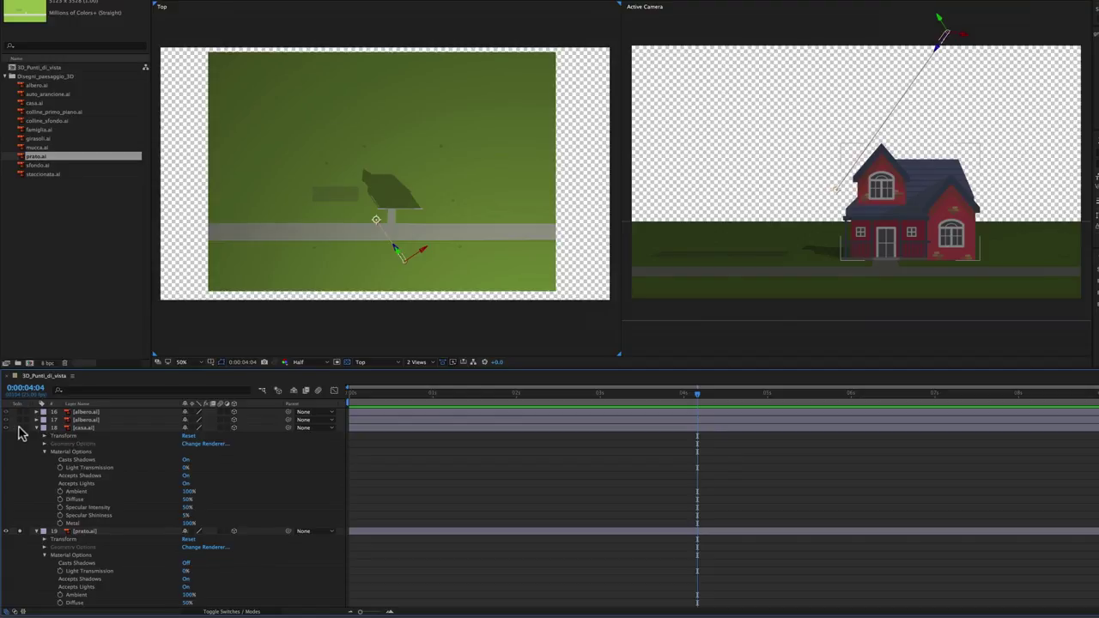
{"action": "left_click", "coordinate": [17, 427]}
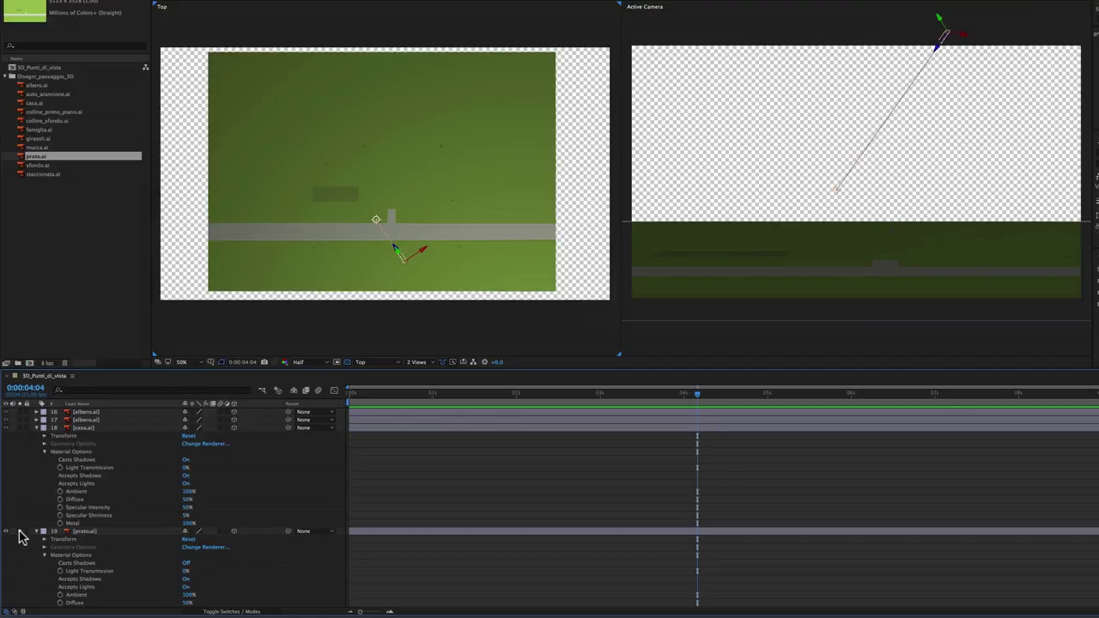
{"action": "left_click", "coordinate": [19, 531]}
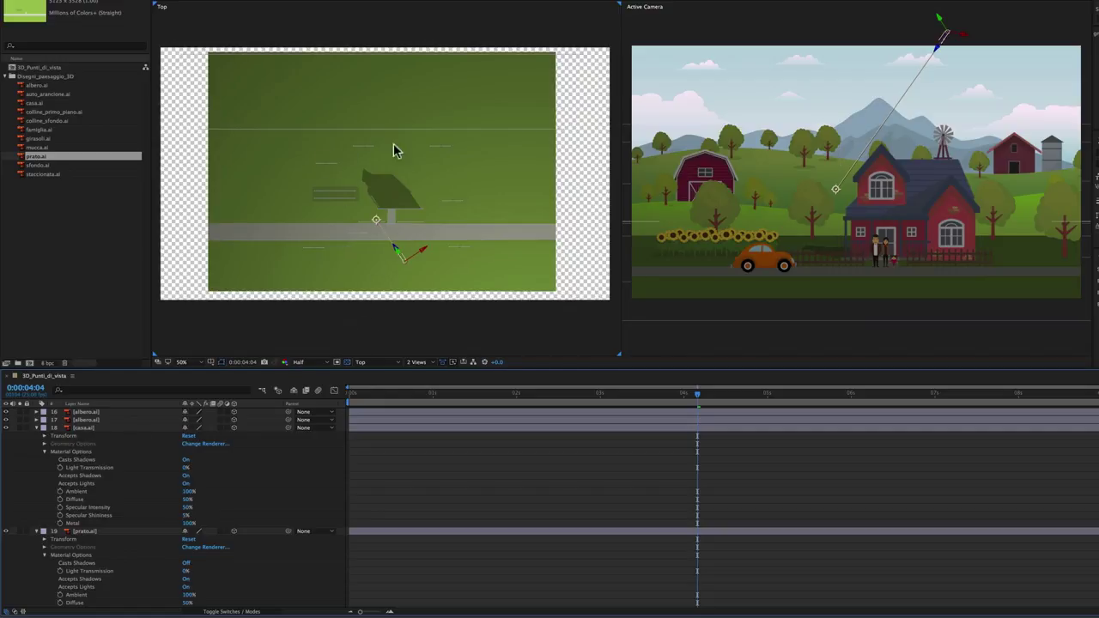
{"action": "left_click", "coordinate": [87, 428]}
{"action": "scroll", "coordinate": [91, 439], "scroll_direction": "up", "scroll_amount": 5}
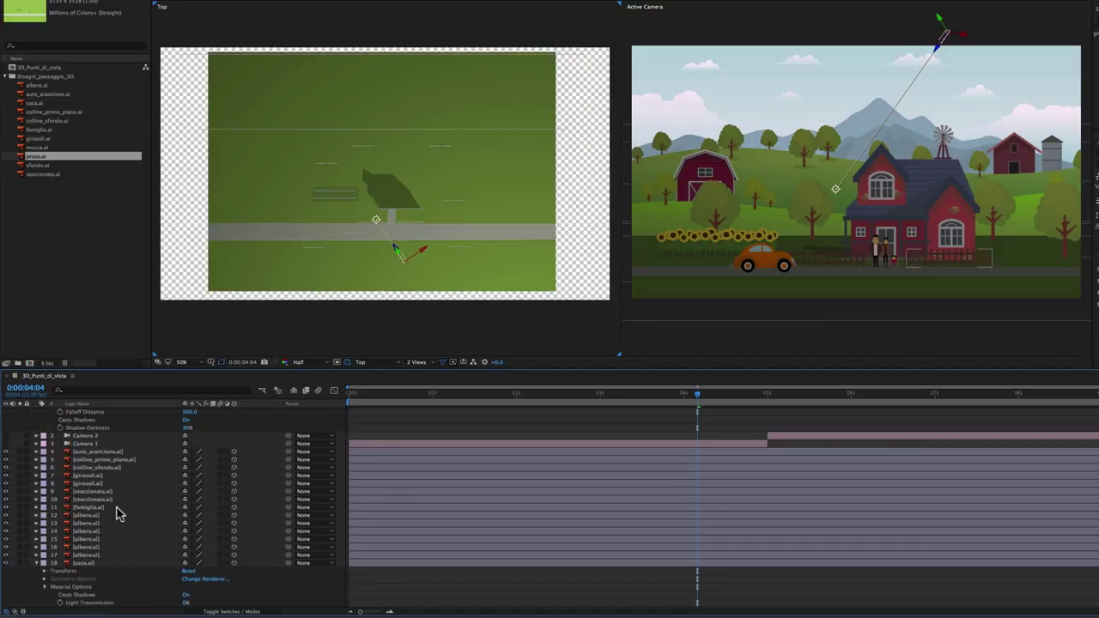
- Select layers 4–17 and set their Casts Shadows material option to On
{"action": "left_click", "coordinate": [91, 557]}
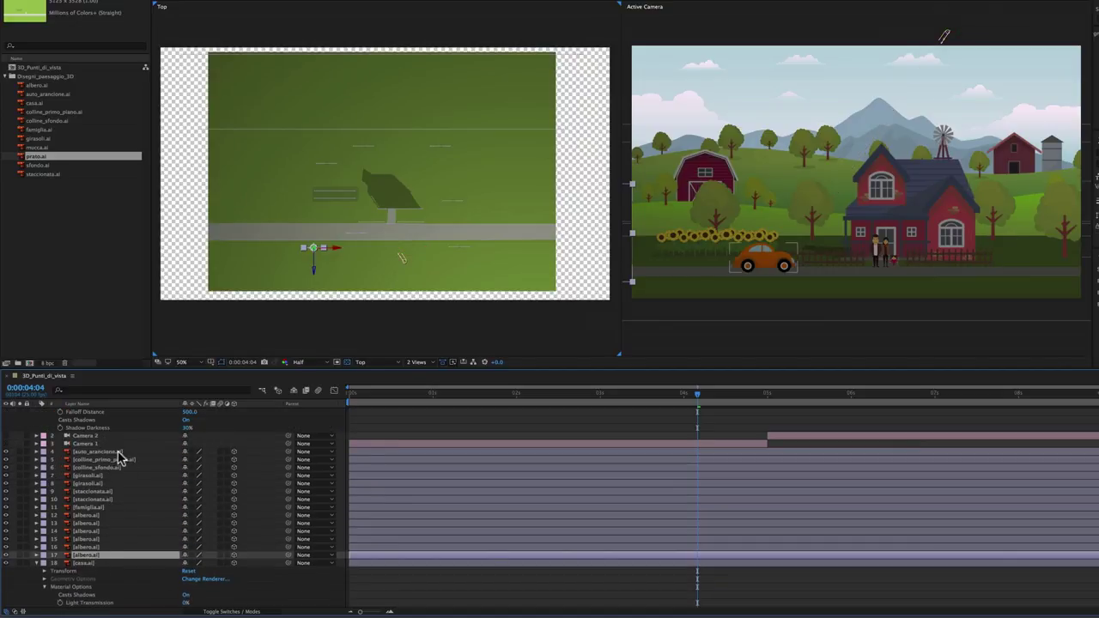
{"action": "left_click", "coordinate": [109, 458], "text": "shift"}
{"action": "left_click", "coordinate": [105, 458], "text": "shift"}
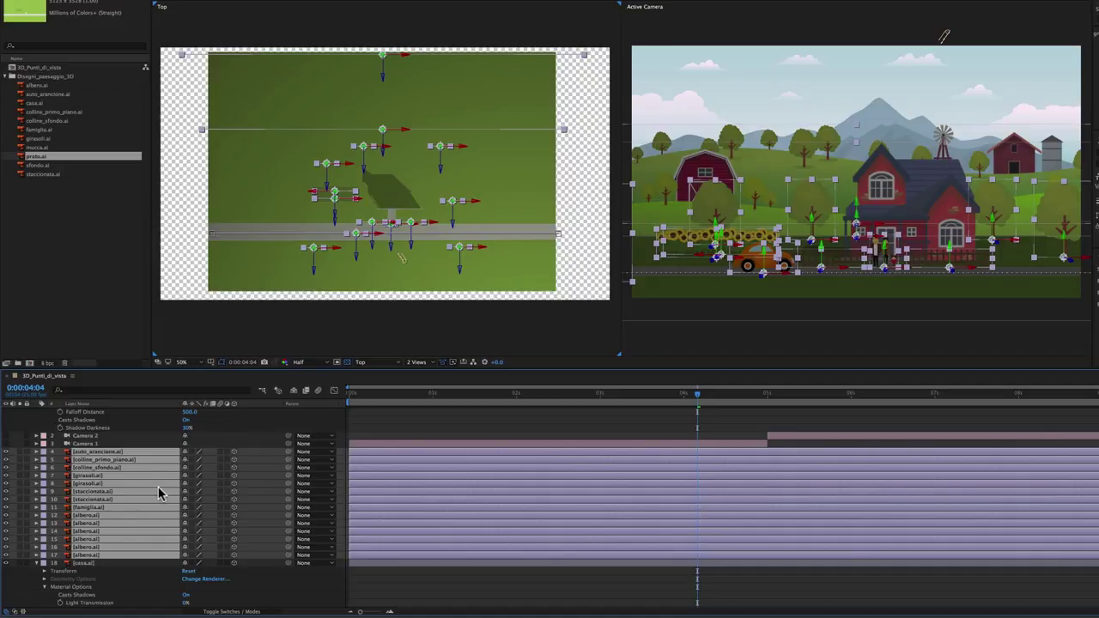
{"action": "key", "text": "a"}
{"action": "key", "text": "a"}
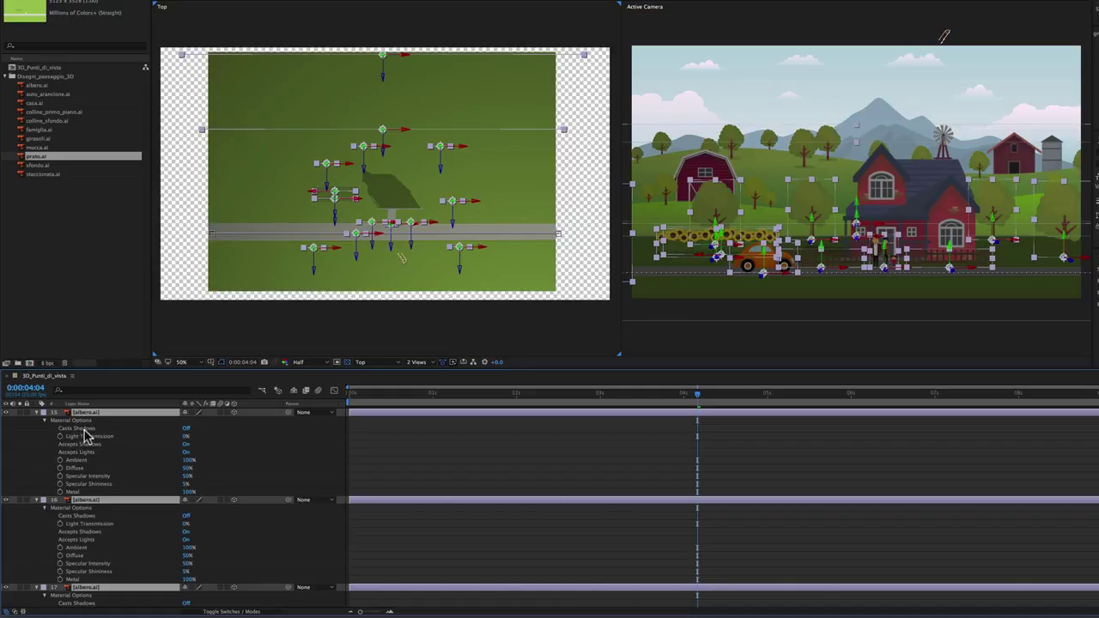
{"action": "left_click", "coordinate": [187, 428]}
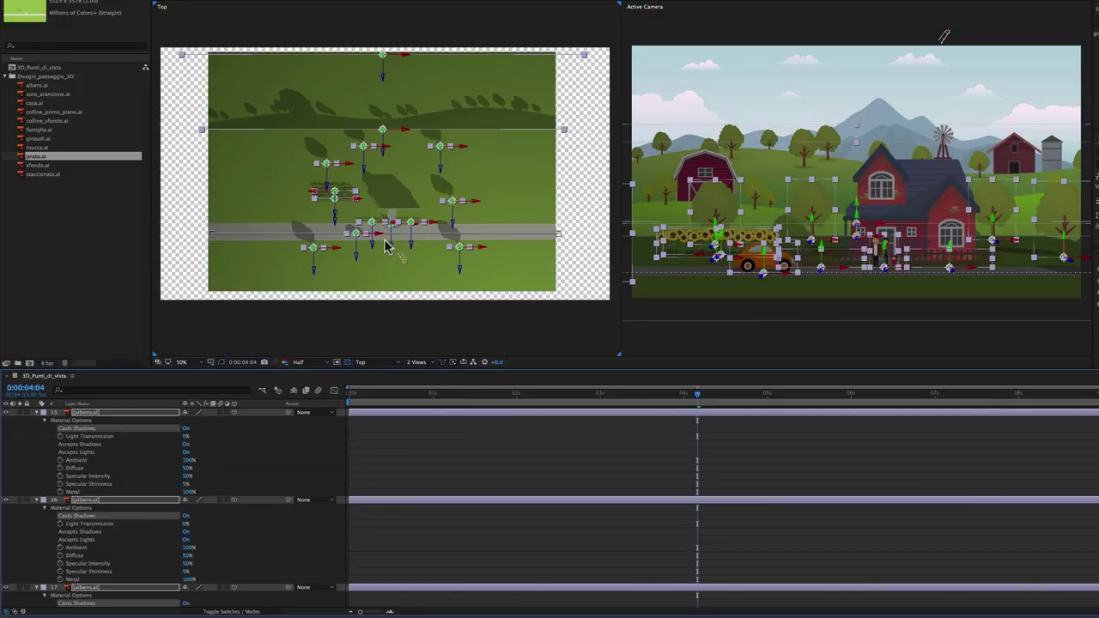
{"action": "scroll", "coordinate": [274, 468], "scroll_direction": "down", "scroll_amount": 1}
{"action": "scroll", "coordinate": [273, 468], "scroll_direction": "up", "scroll_amount": 3}
{"action": "scroll", "coordinate": [274, 464], "scroll_direction": "up", "scroll_amount": 3}
{"action": "scroll", "coordinate": [275, 464], "scroll_direction": "up", "scroll_amount": 3}
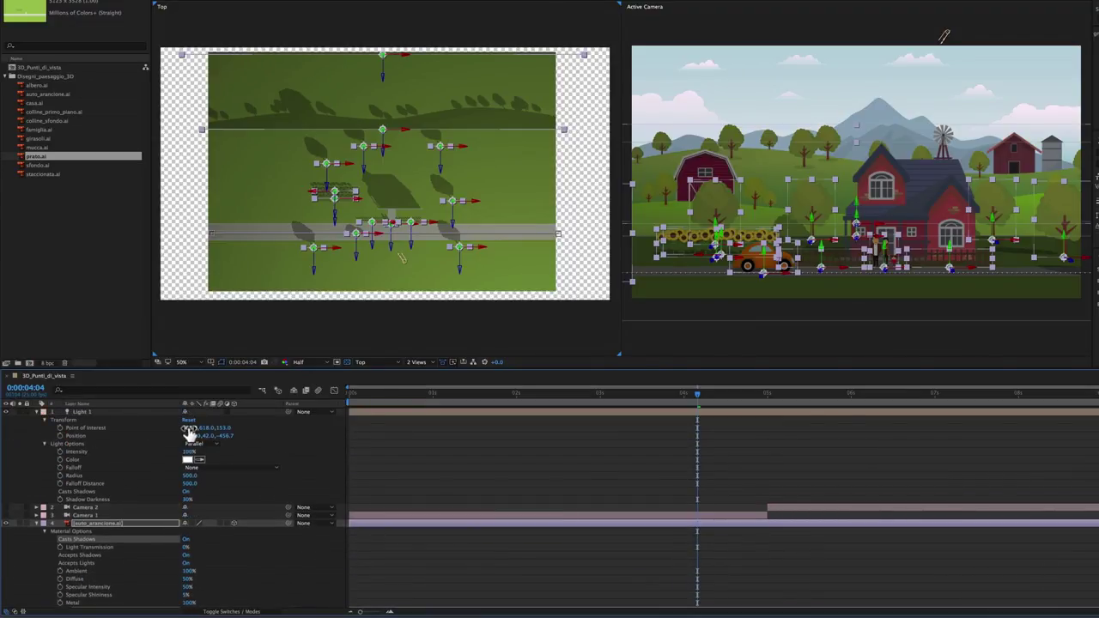
- Move Light 1's Point of Interest X from 1206 to 1445
{"action": "left_click", "coordinate": [189, 428]}
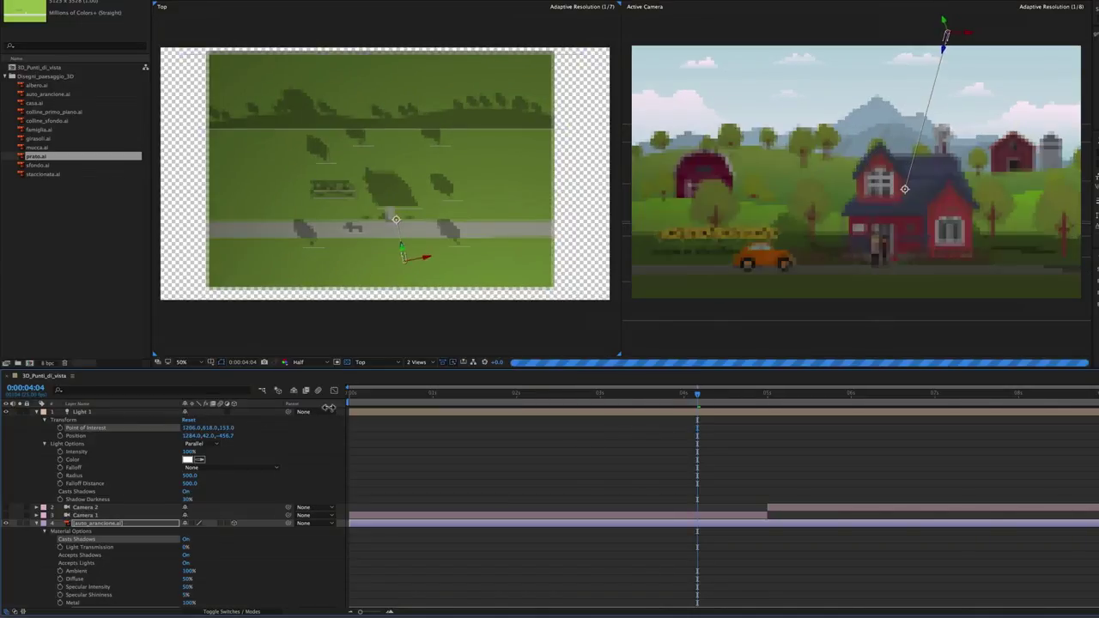
{"action": "left_click_drag", "start_coordinate": [329, 408], "coordinate": [436, 410]}
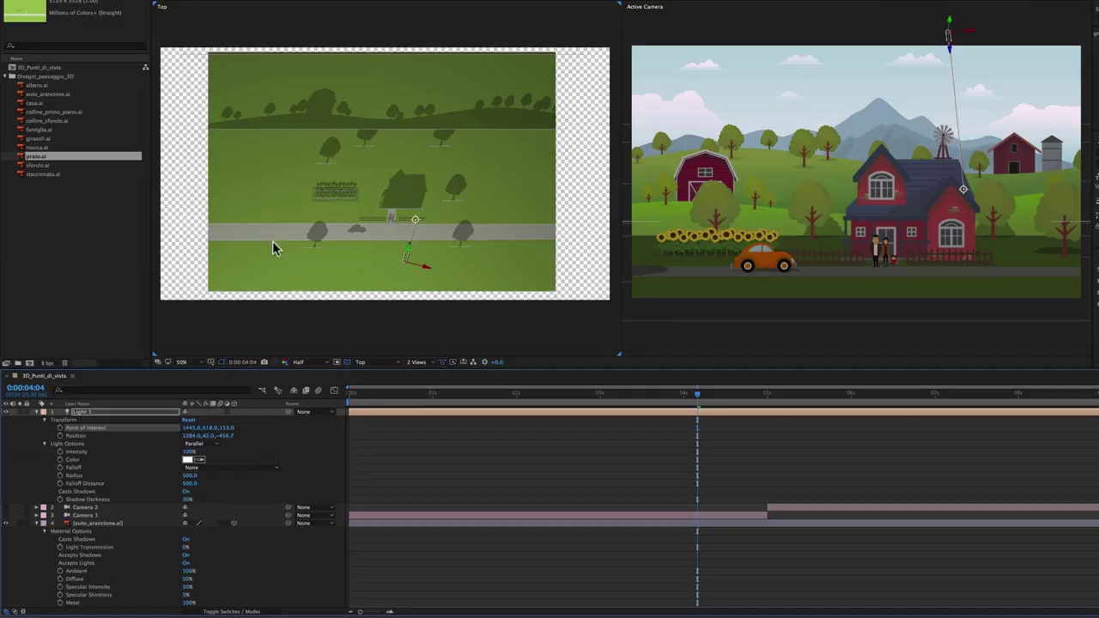
- Try Light 1 as a Point light, revert it to Parallel, and reopen the Light Type list
{"action": "left_click", "coordinate": [201, 444]}
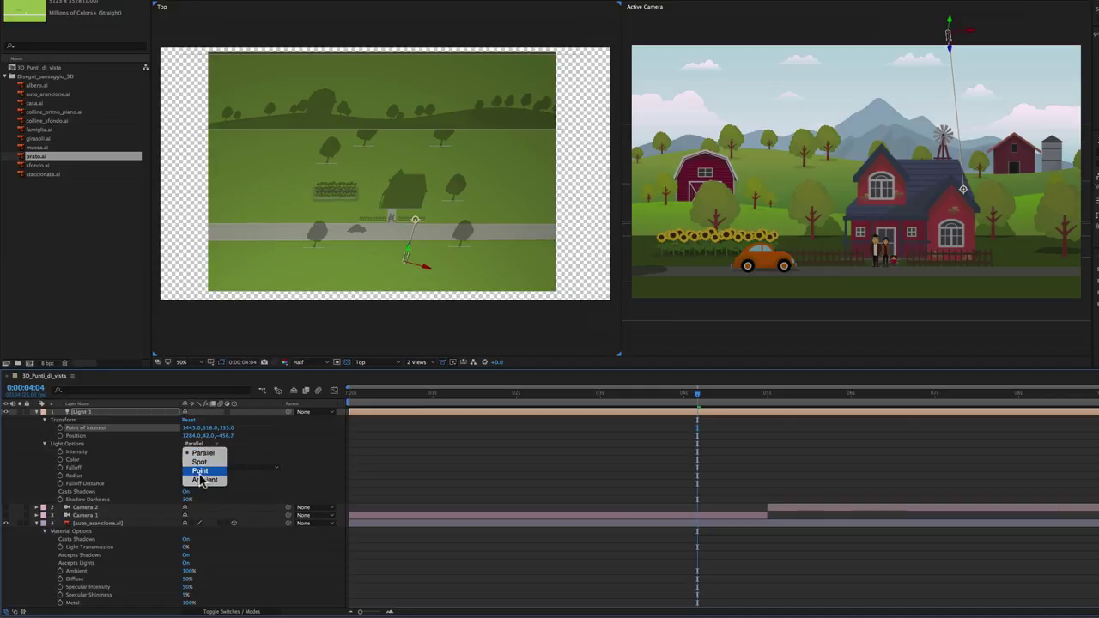
{"action": "left_click", "coordinate": [198, 471]}
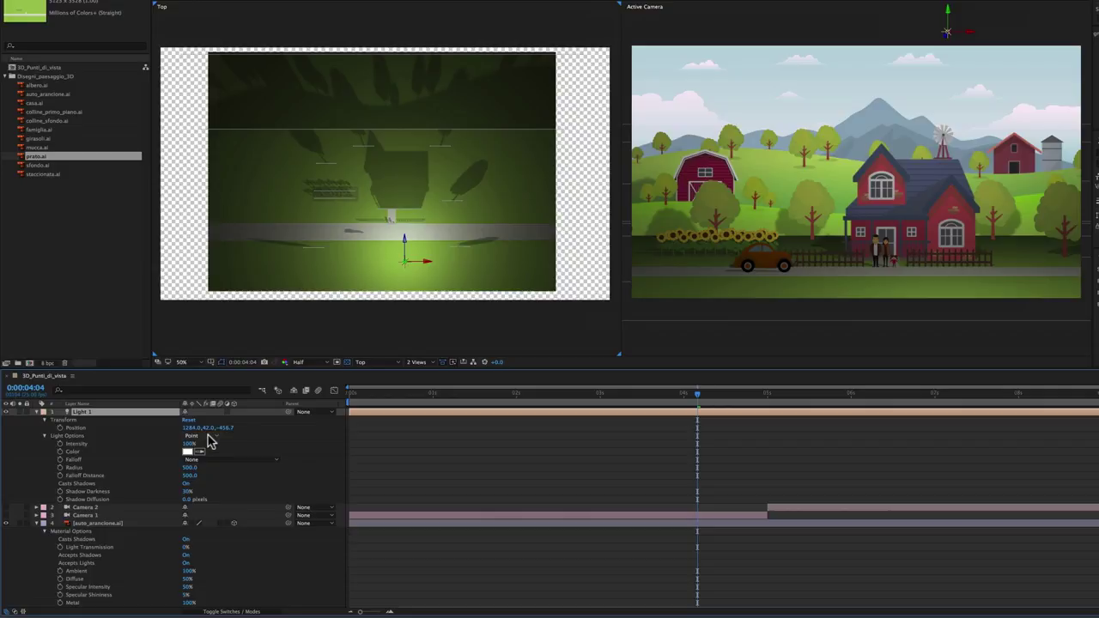
{"action": "left_click", "coordinate": [209, 439]}
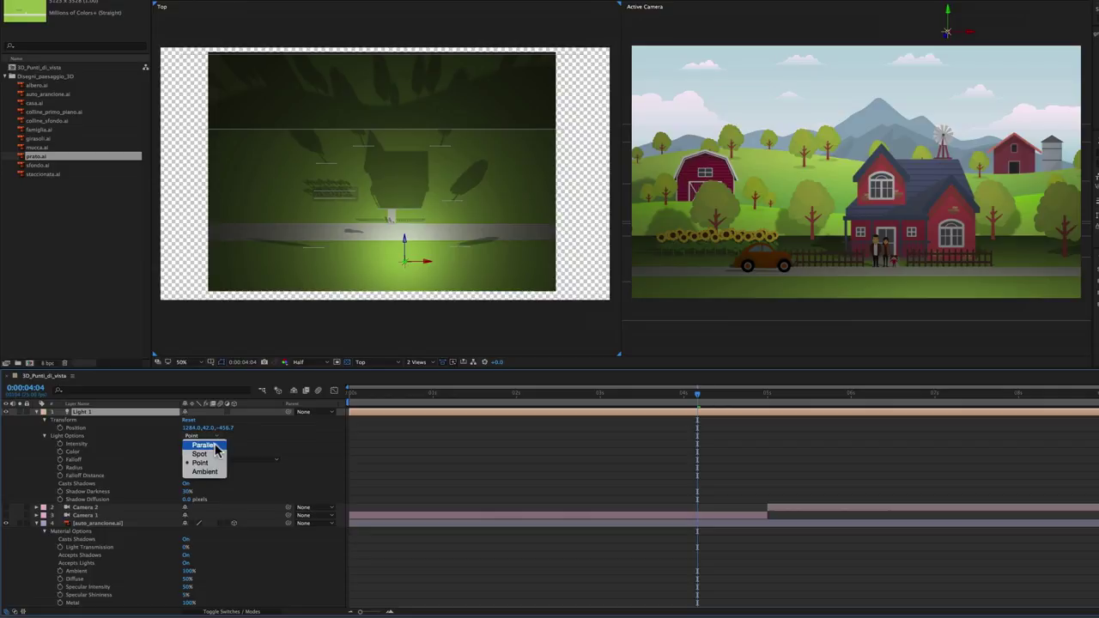
{"action": "left_click", "coordinate": [212, 452]}
{"action": "left_click", "coordinate": [211, 451]}
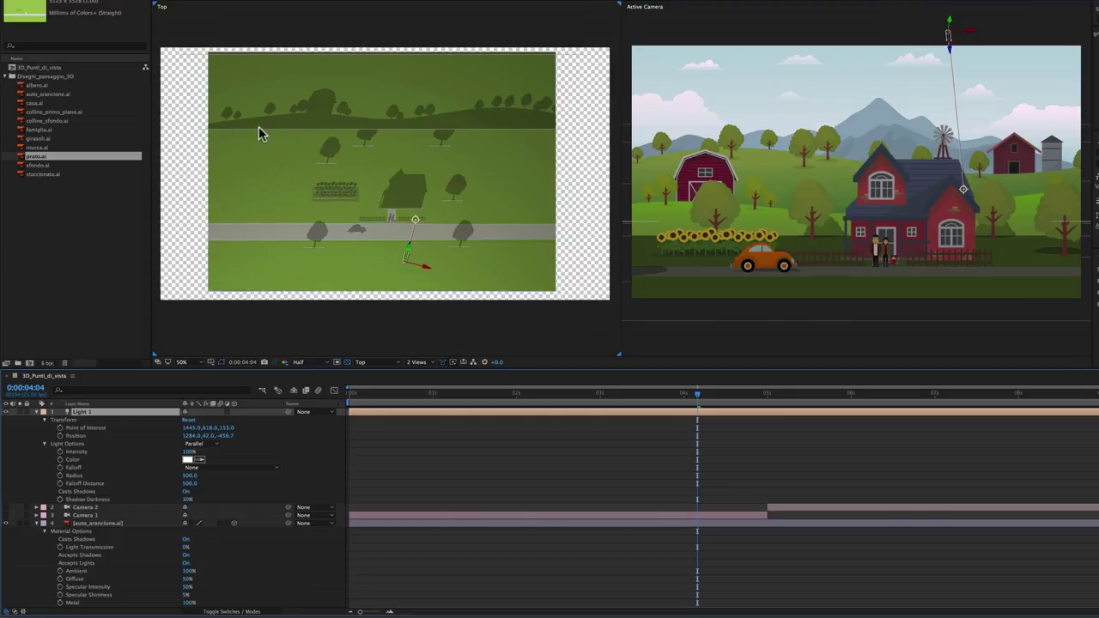
{"action": "left_click", "coordinate": [198, 444]}
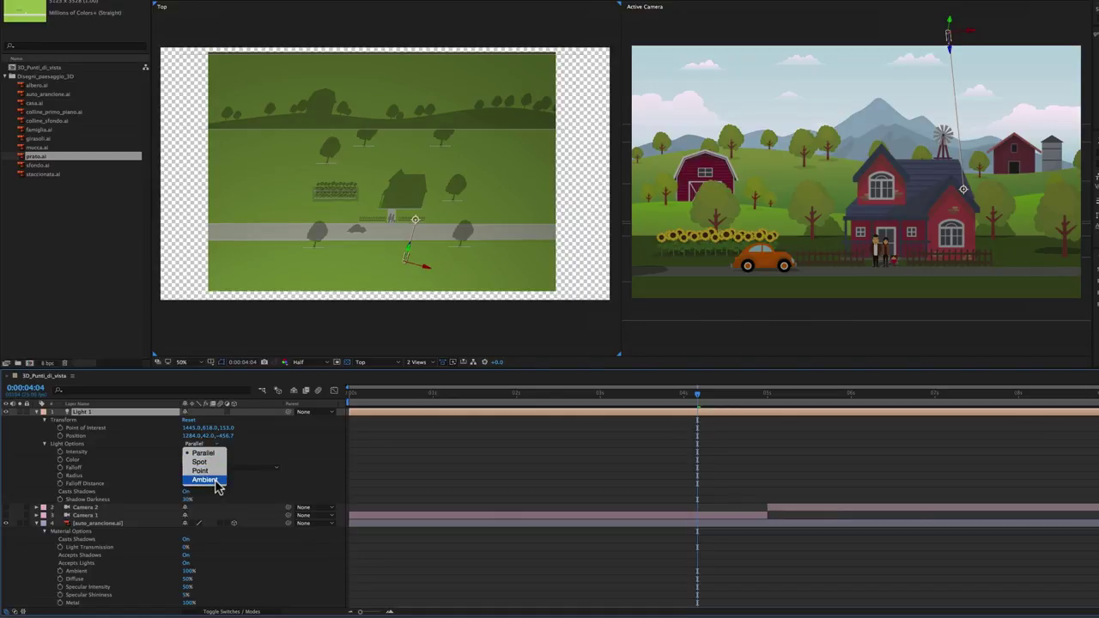
- Make Light 1 an Ambient light, trying a lower intensity, then undoing back to 100%
{"action": "left_click", "coordinate": [215, 482]}
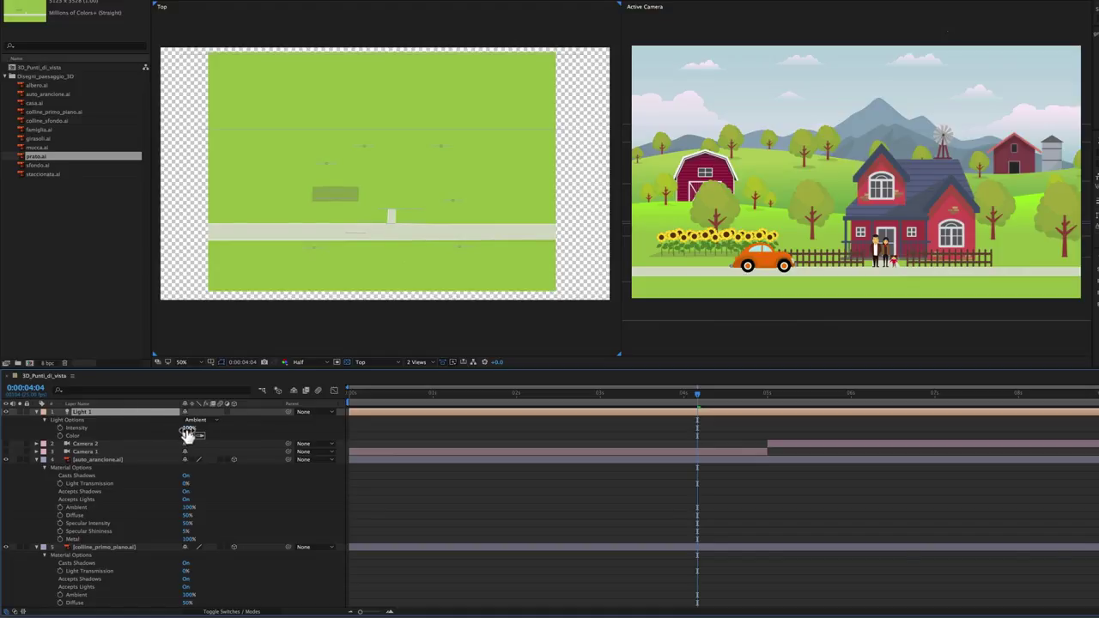
{"action": "left_click", "coordinate": [188, 432]}
{"action": "key", "text": "Return"}
{"action": "mouse_move", "coordinate": [184, 428]}
{"action": "left_mouse_down"}
{"action": "mouse_move", "coordinate": [172, 431]}
{"action": "mouse_move", "coordinate": [187, 430]}
{"action": "left_mouse_up"}
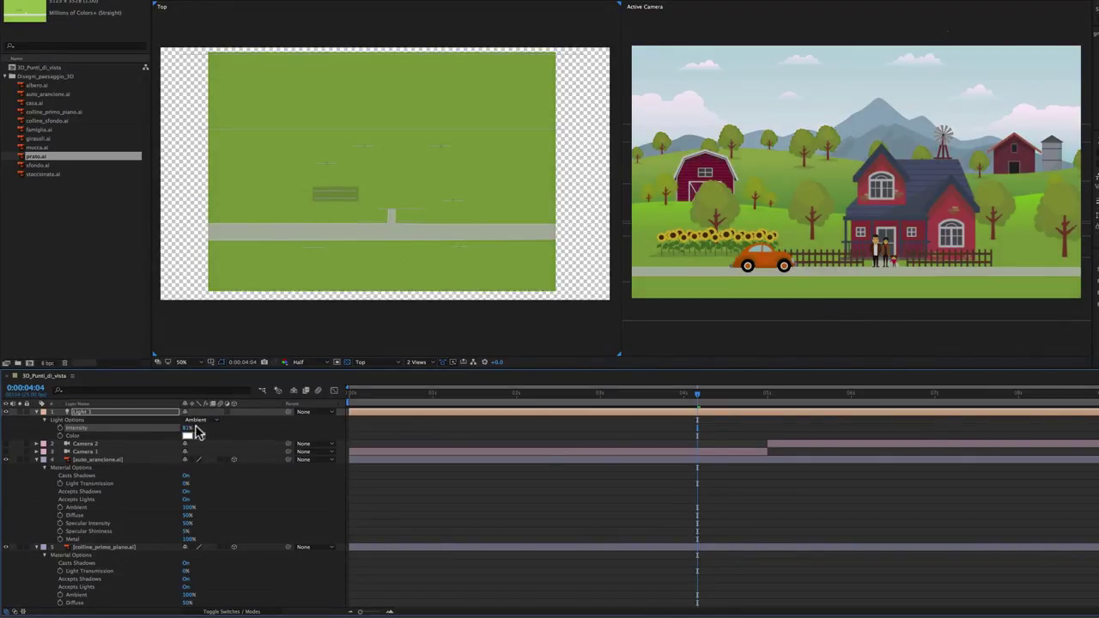
{"action": "key", "text": "ctrl+z"}
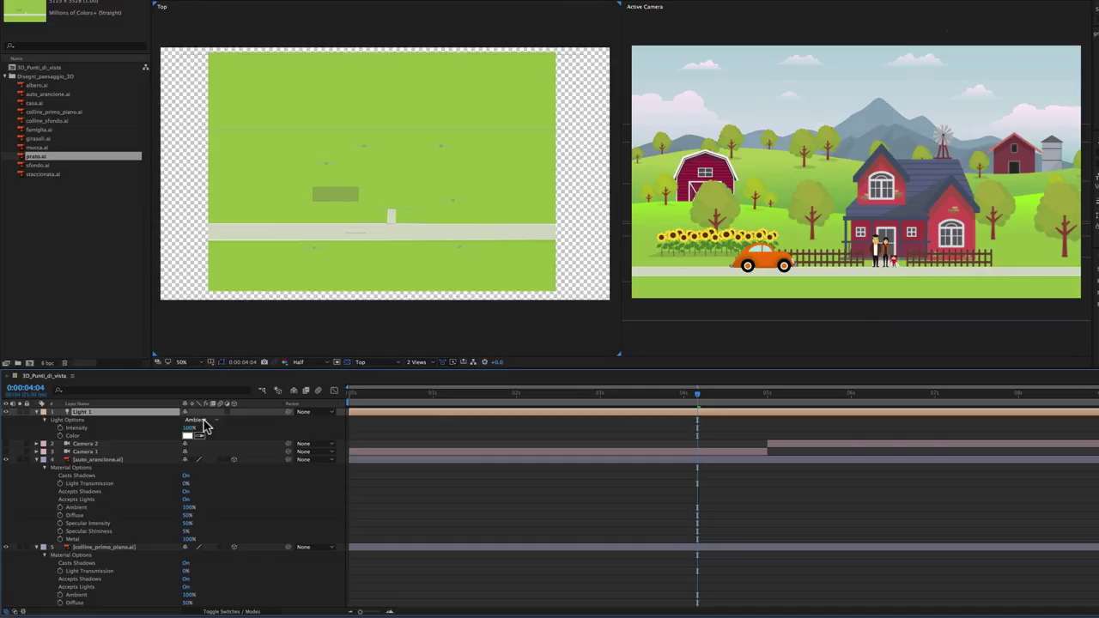
- Switch Light 1 to Spot, aim it at 1203, 618, 153, and narrow the cone to 46°
{"action": "left_click", "coordinate": [203, 423]}
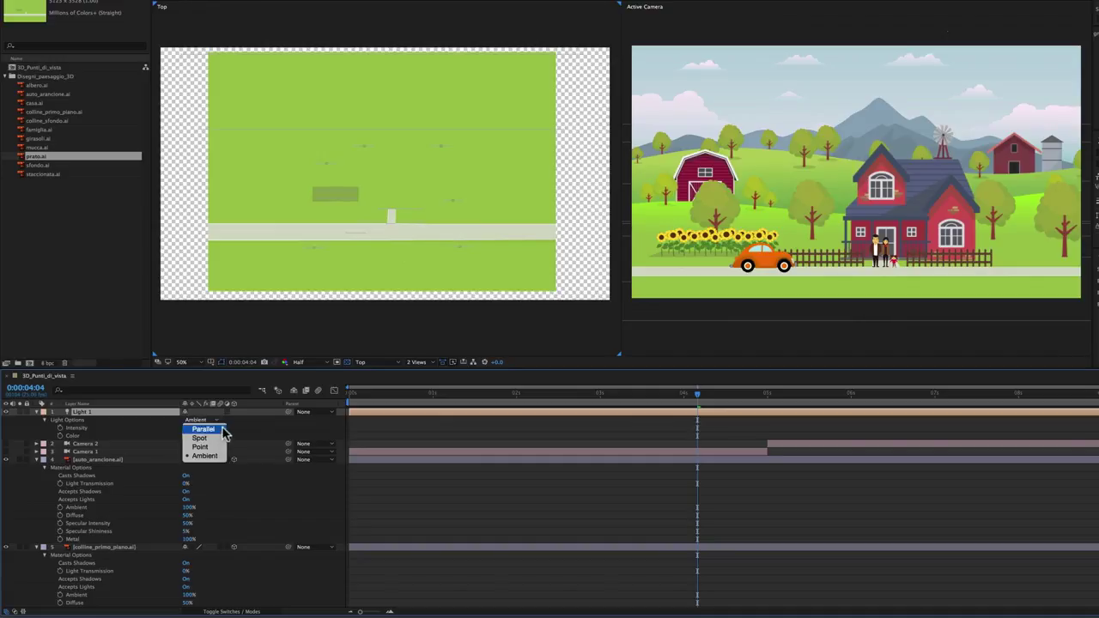
{"action": "left_click", "coordinate": [218, 439]}
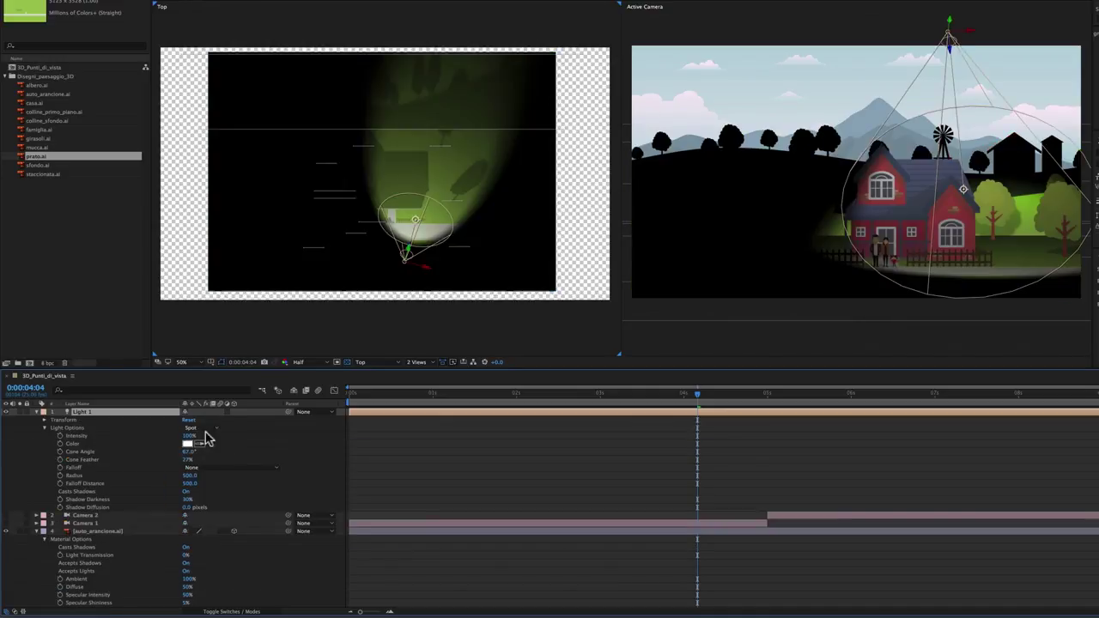
{"action": "left_click", "coordinate": [45, 420]}
{"action": "left_click_drag", "start_coordinate": [190, 427], "coordinate": [112, 427]}
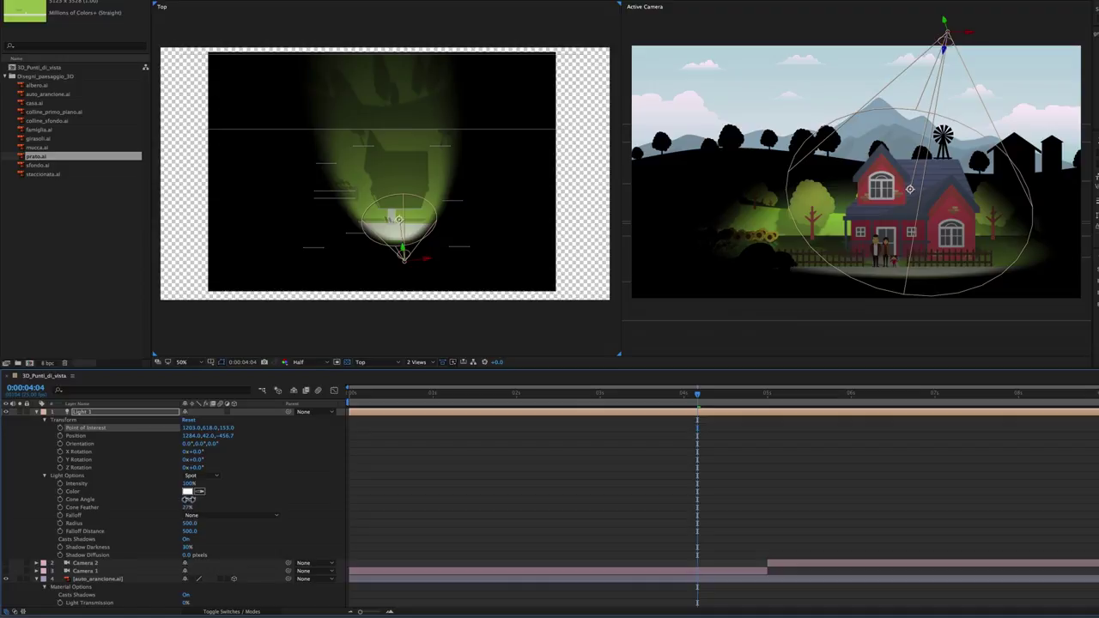
{"action": "left_click_drag", "start_coordinate": [189, 499], "coordinate": [182, 500]}
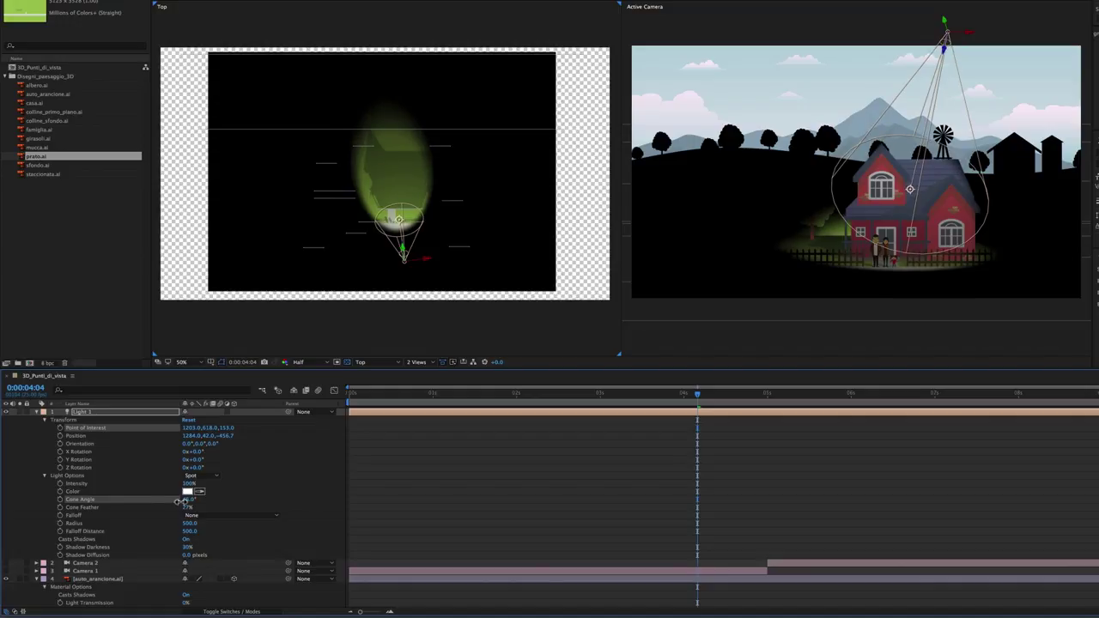
{"action": "left_click", "coordinate": [179, 500]}
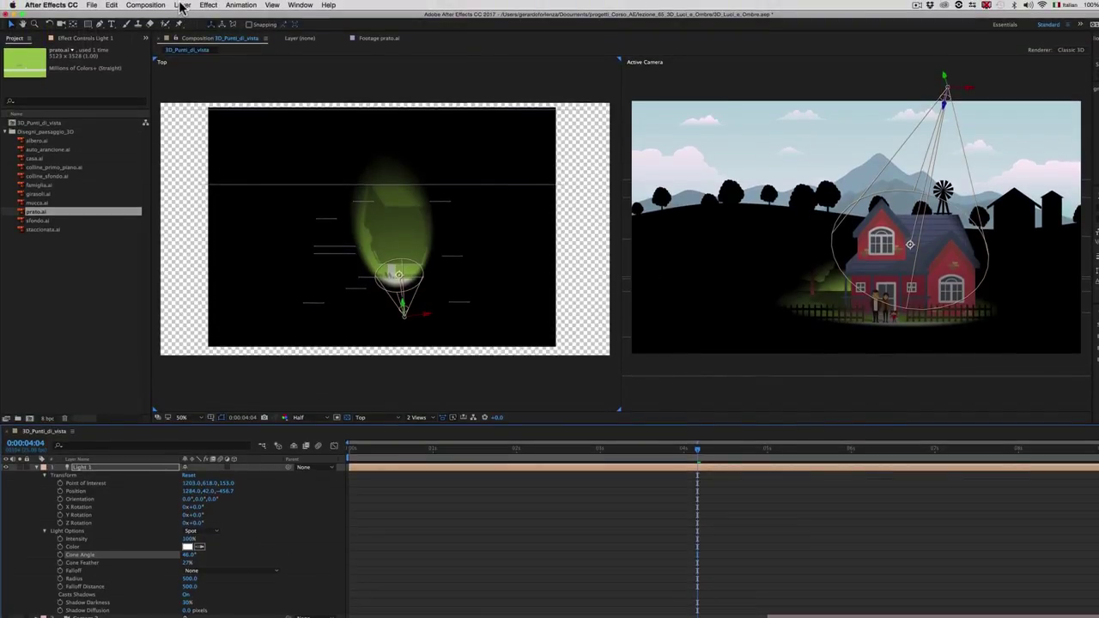
- Create Light 2 via Layer > New > Light with Light Type set to Ambient
{"action": "left_click", "coordinate": [183, 5]}
{"action": "mouse_move", "coordinate": [202, 15]}
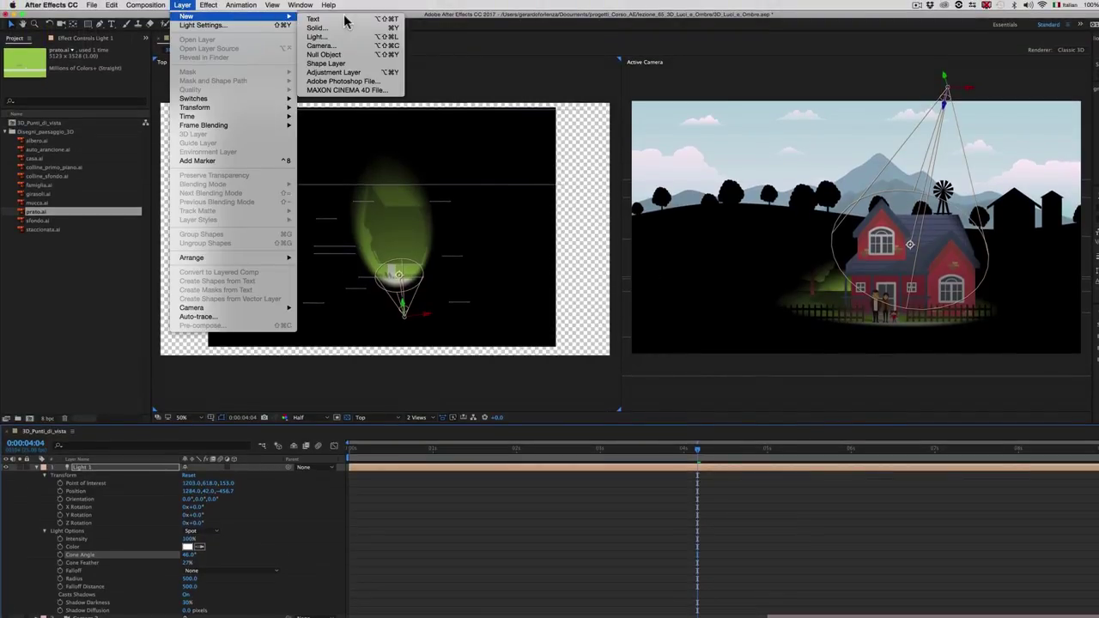
{"action": "left_click", "coordinate": [341, 40]}
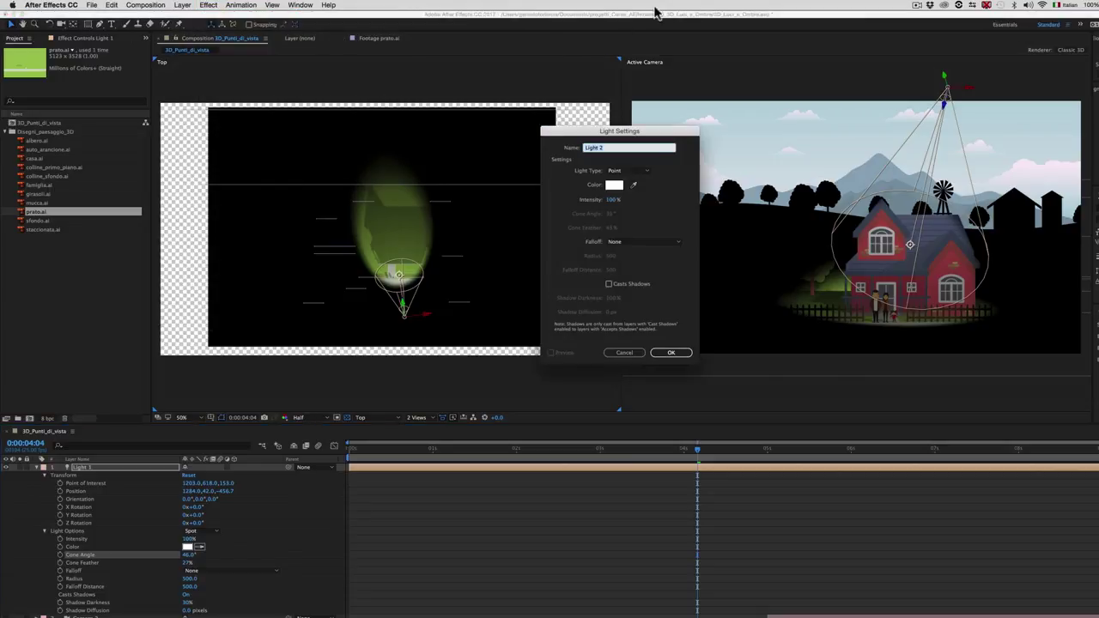
{"action": "left_click", "coordinate": [643, 172]}
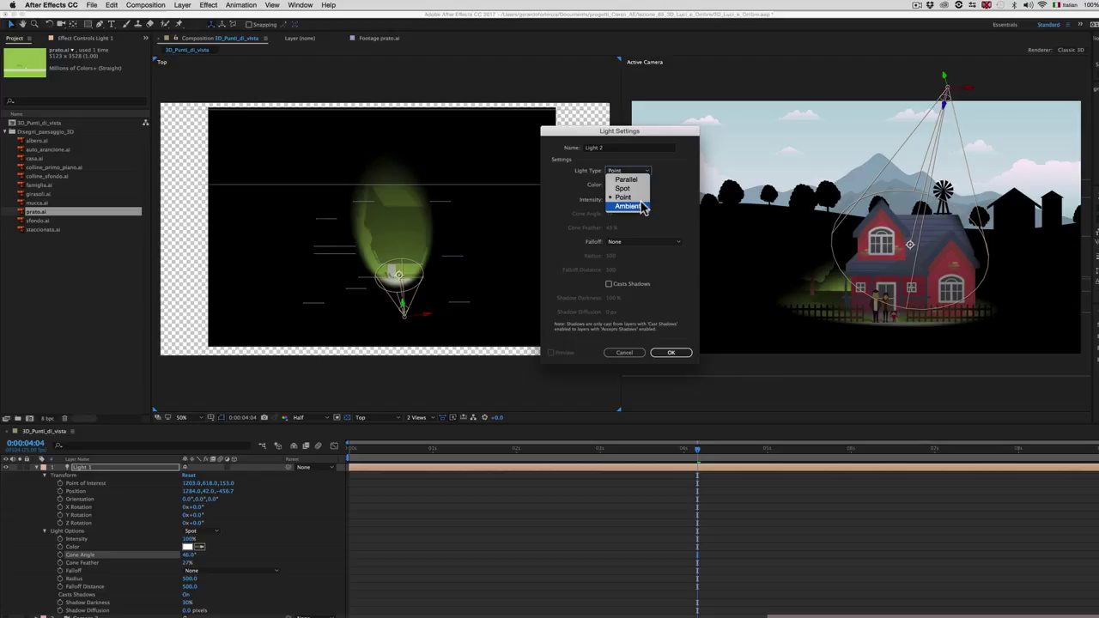
{"action": "left_click", "coordinate": [637, 206]}
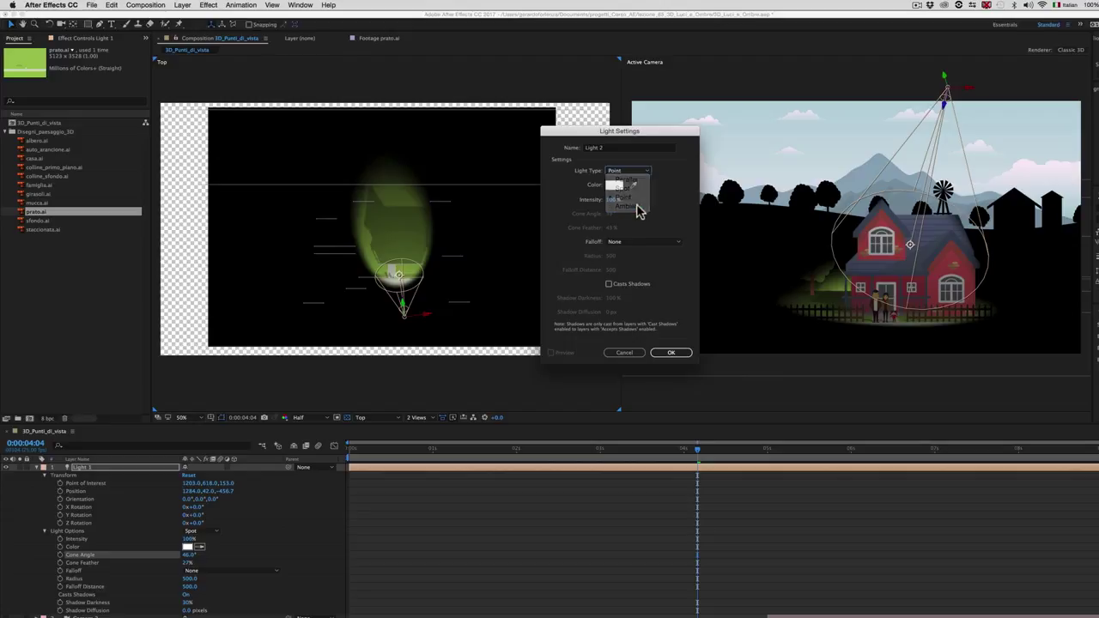
{"action": "left_click", "coordinate": [679, 356]}
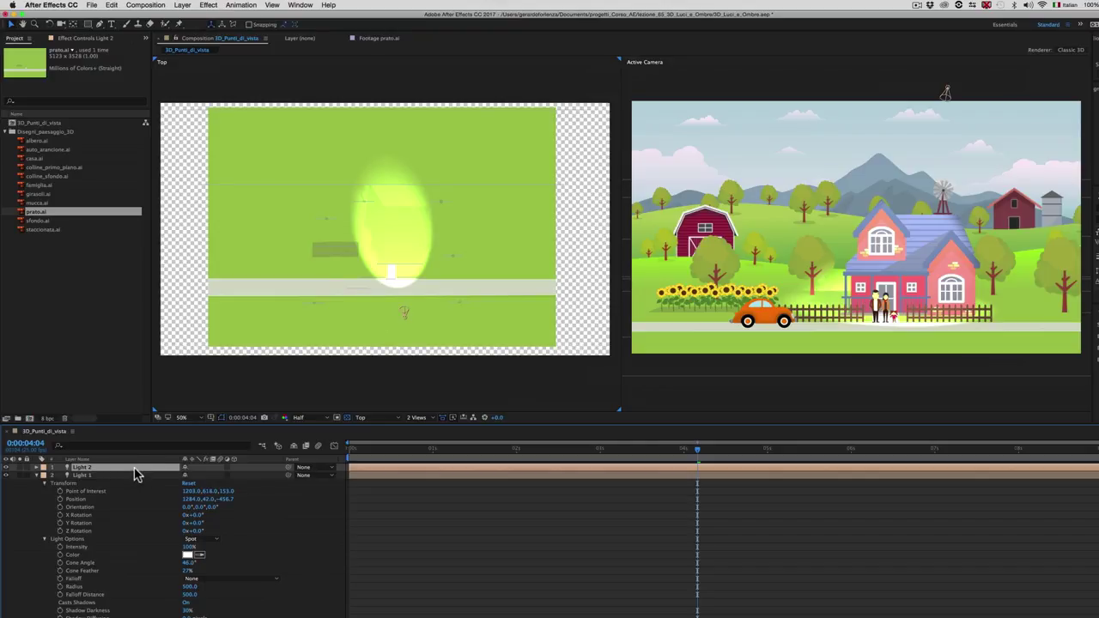
- Expand Light 2's Light Options and drop its Intensity to 12%
{"action": "left_click", "coordinate": [37, 468]}
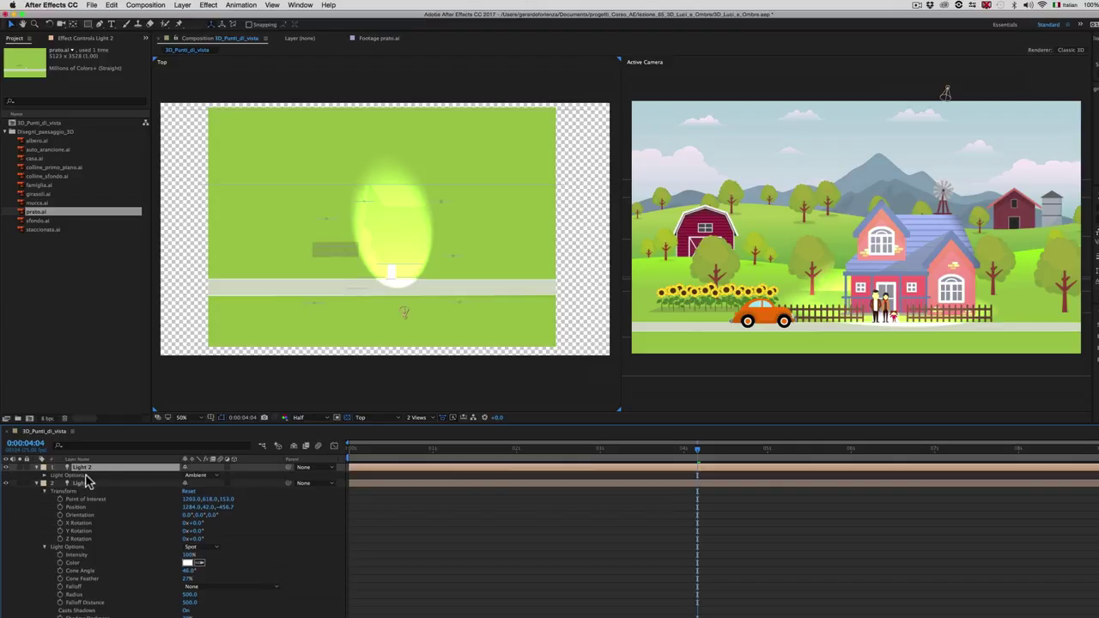
{"action": "left_click", "coordinate": [44, 476]}
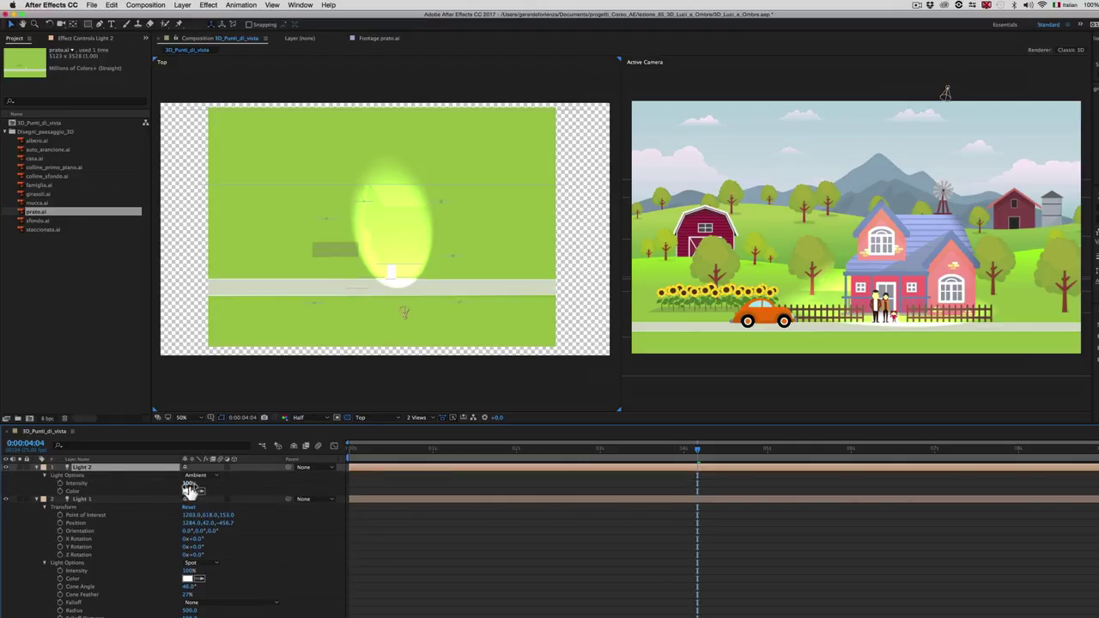
{"action": "left_click_drag", "start_coordinate": [189, 485], "coordinate": [152, 490]}
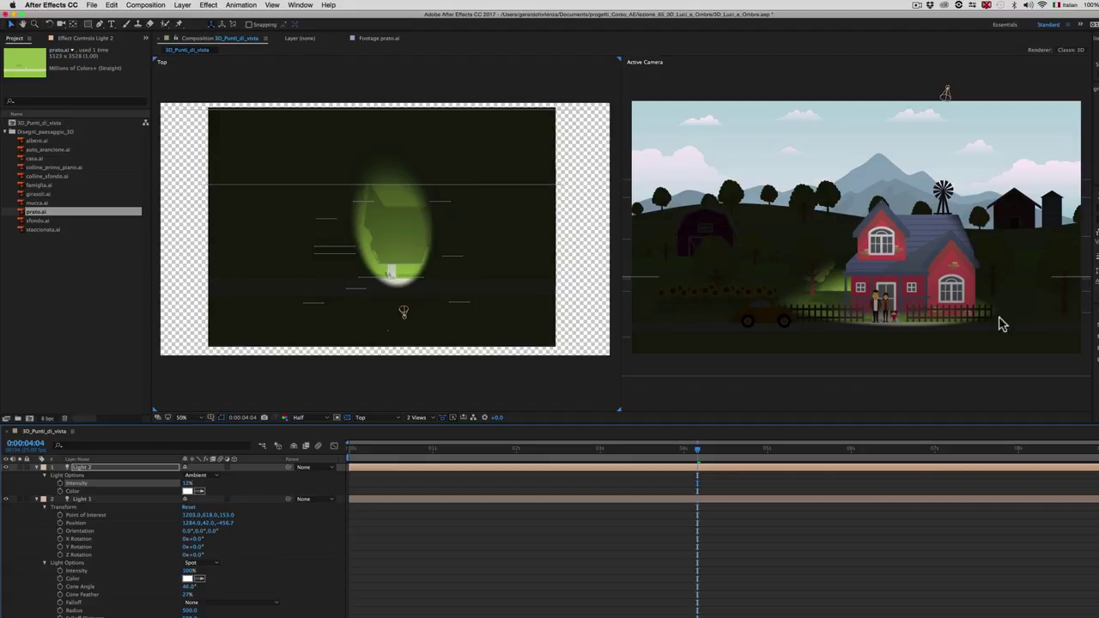
{"action": "left_click", "coordinate": [115, 469]}
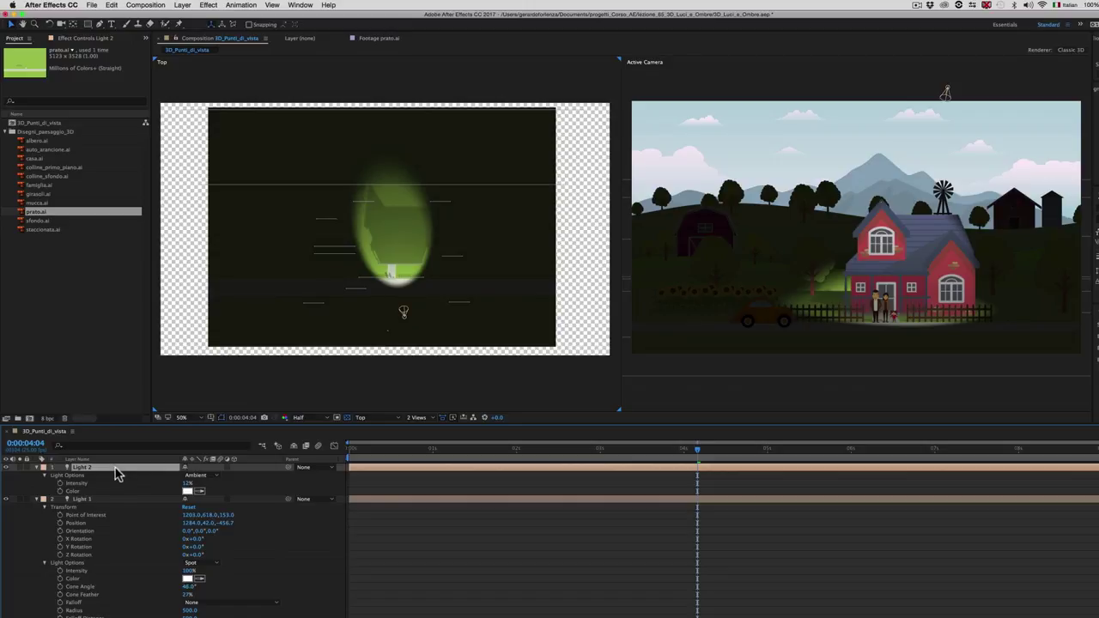
- Delete the ambient light and switch to QuickTime Player showing the 3D.mp4 reference
{"action": "key", "text": "Delete"}
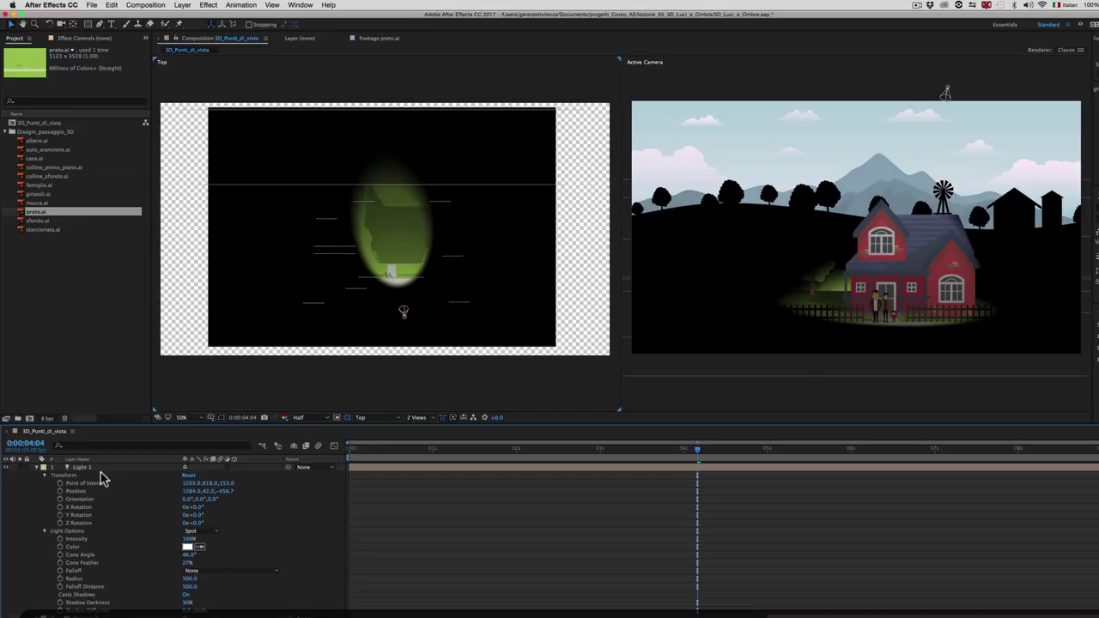
{"action": "key", "text": "super+Tab"}
{"action": "key", "text": "super+Tab"}
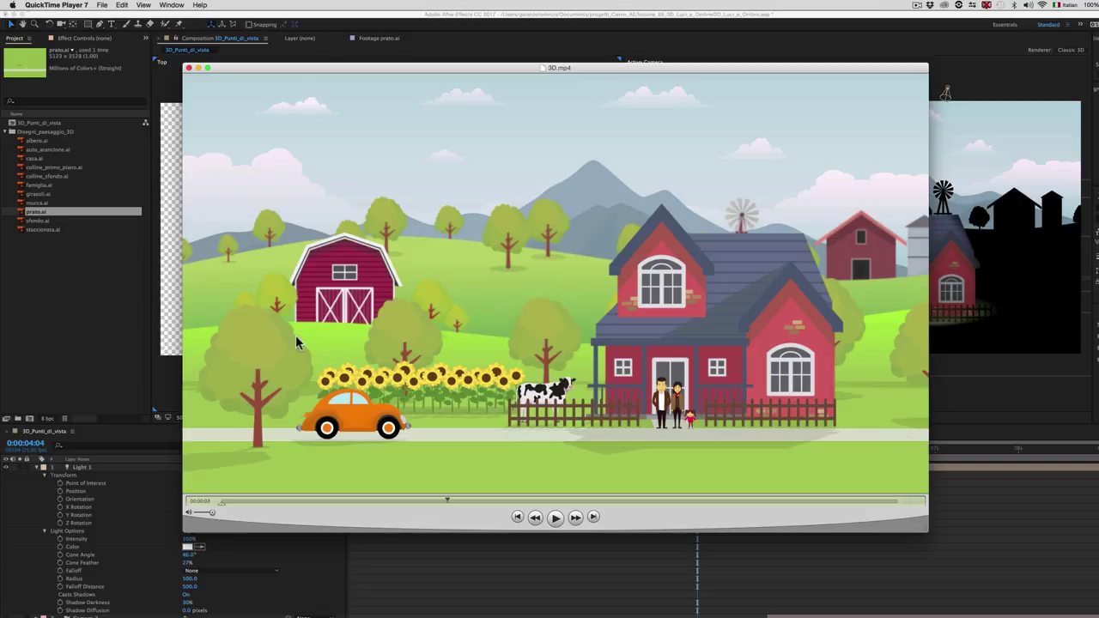
- Bring the After Effects window back in front of QuickTime Player
{"action": "left_click", "coordinate": [645, 569]}
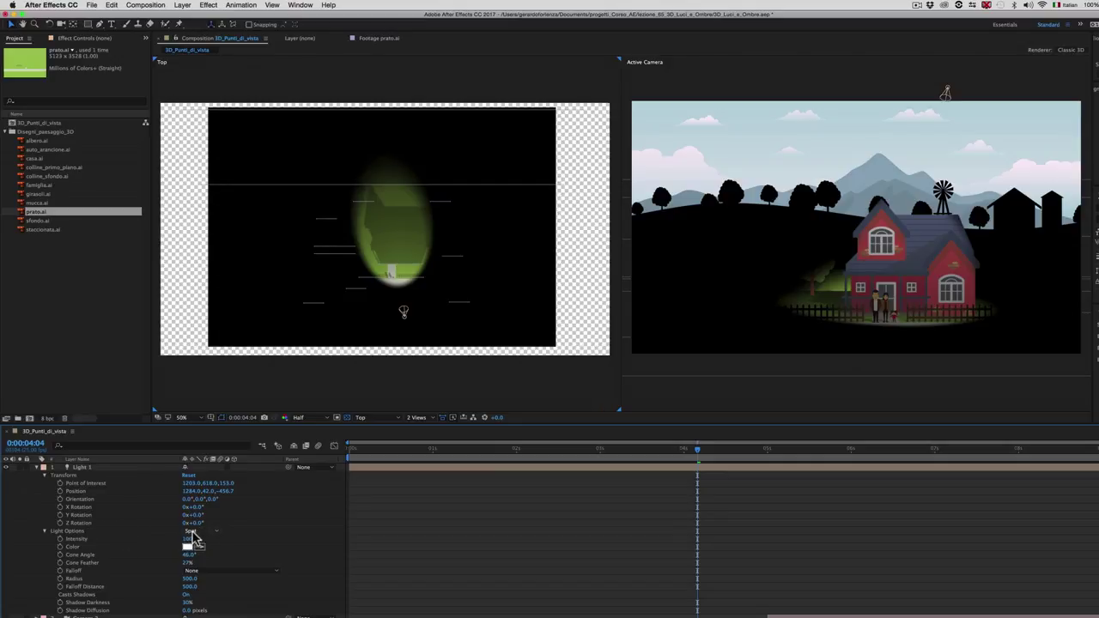
- Change Light 1 from Spot to Point and push its Position Z back to 3753.3
{"action": "left_click", "coordinate": [193, 534]}
{"action": "key", "text": "Escape"}
{"action": "left_click", "coordinate": [205, 564]}
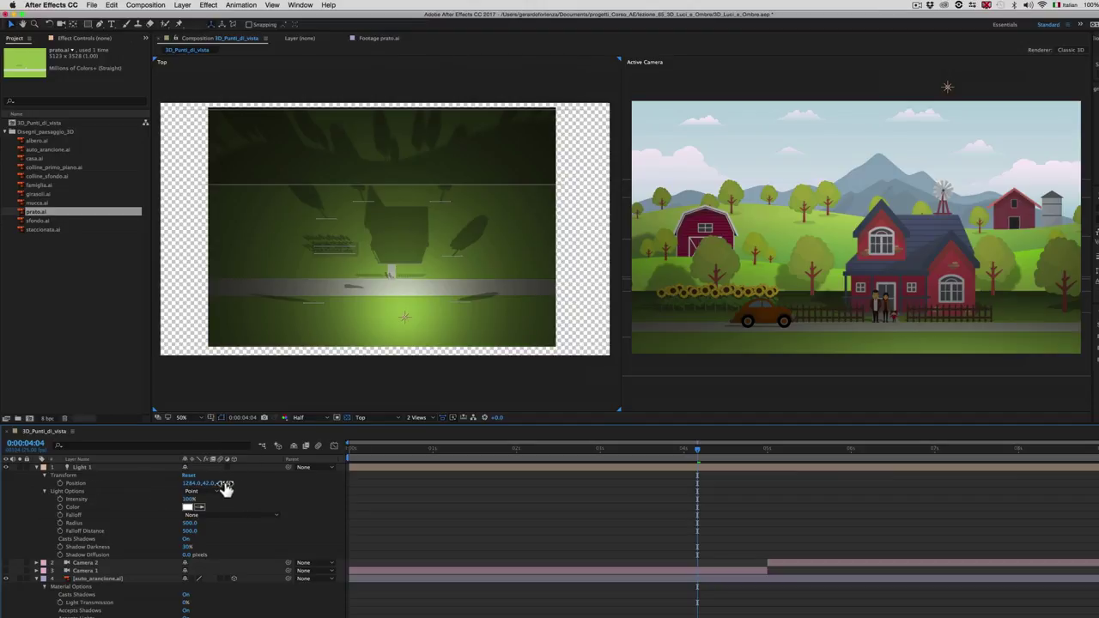
{"action": "left_click_drag", "start_coordinate": [225, 487], "coordinate": [375, 436]}
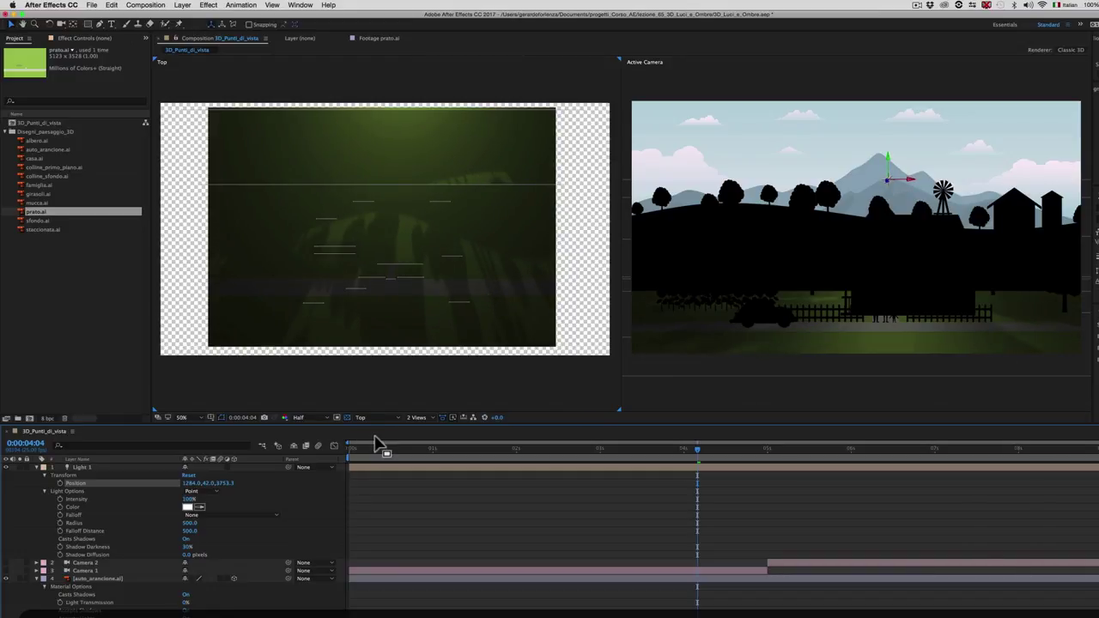
{"action": "left_click_drag", "start_coordinate": [375, 436], "coordinate": [378, 438]}
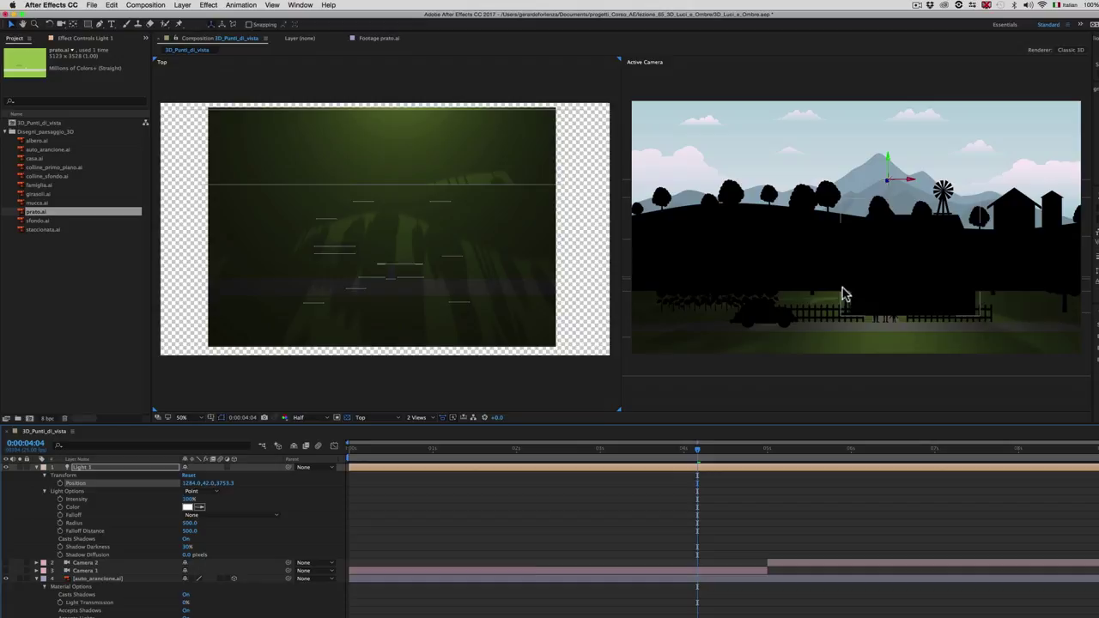
- Set the left viewer to the Left 3D view, zoom out, and raise Light 1 to Y −1868
{"action": "left_click", "coordinate": [889, 187]}
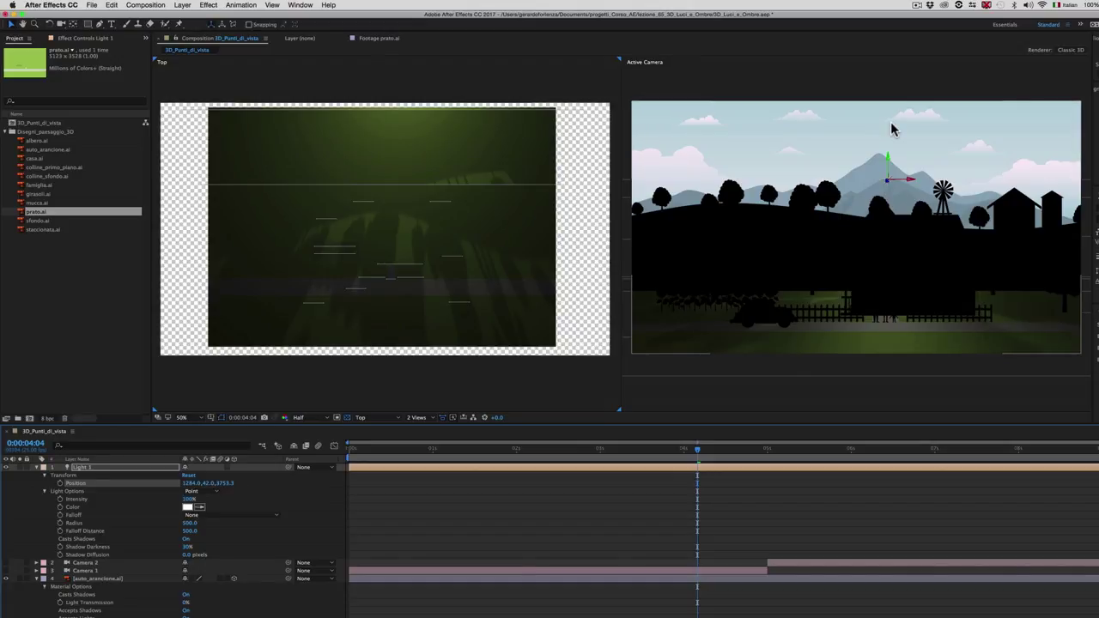
{"action": "left_click", "coordinate": [412, 381]}
{"action": "left_click", "coordinate": [395, 419]}
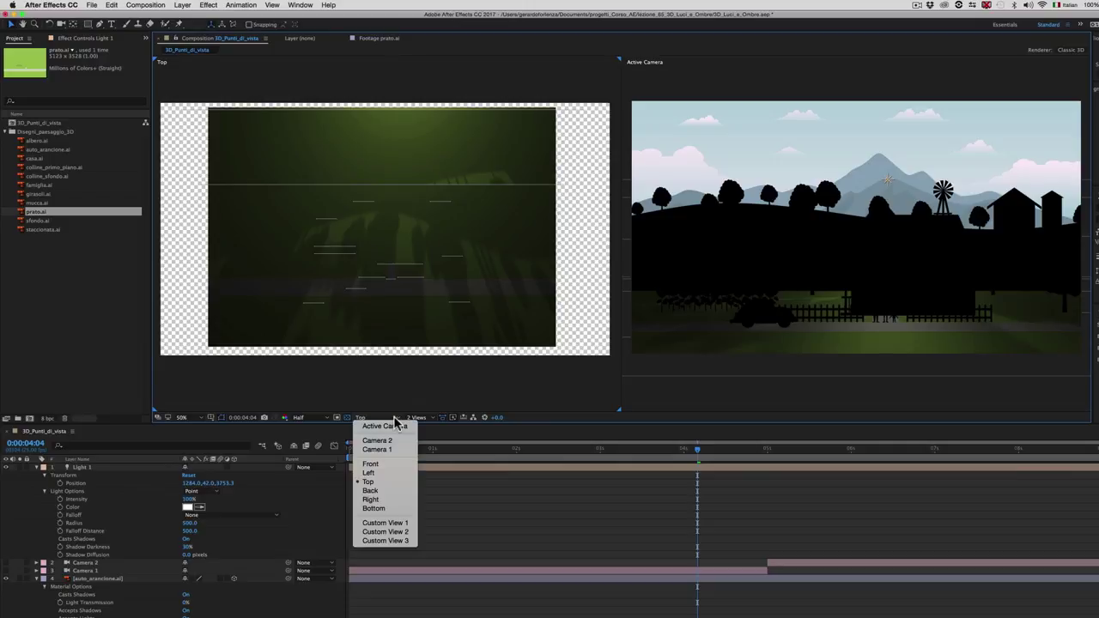
{"action": "left_click", "coordinate": [377, 474]}
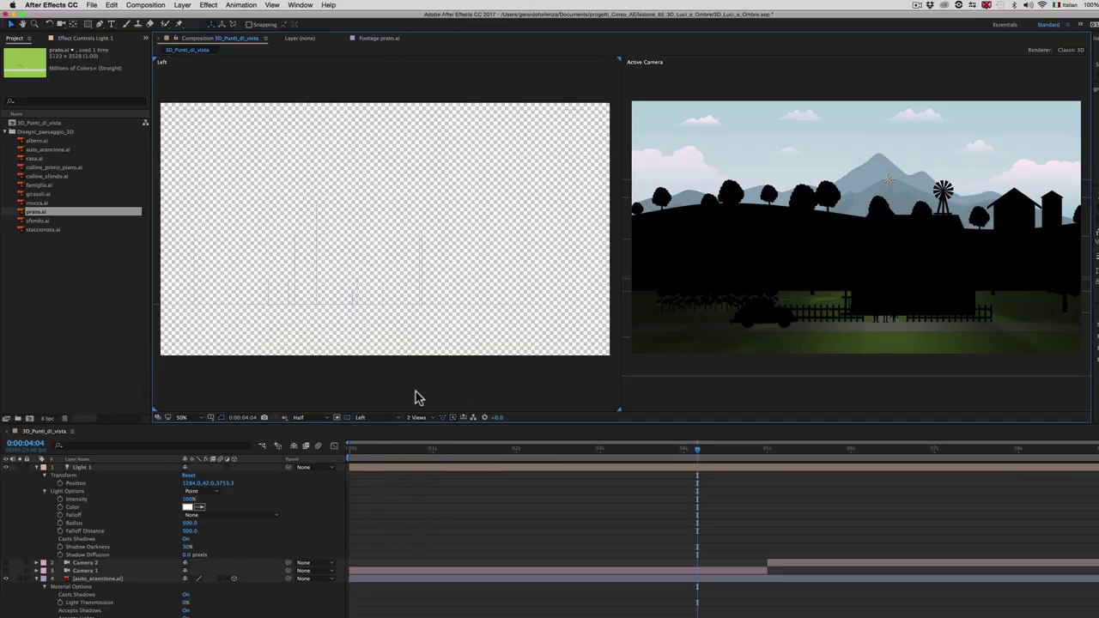
{"action": "key", "text": "comma"}
{"action": "key", "text": "comma"}
{"action": "key", "text": "comma"}
{"action": "key", "text": "comma"}
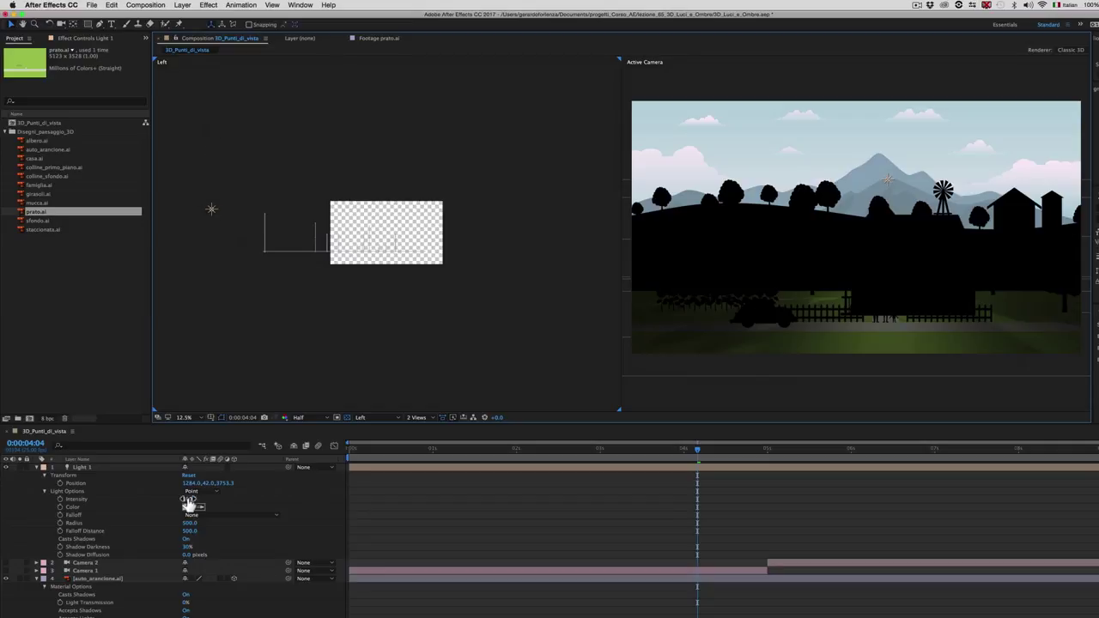
{"action": "left_click_drag", "start_coordinate": [216, 487], "coordinate": [109, 492]}
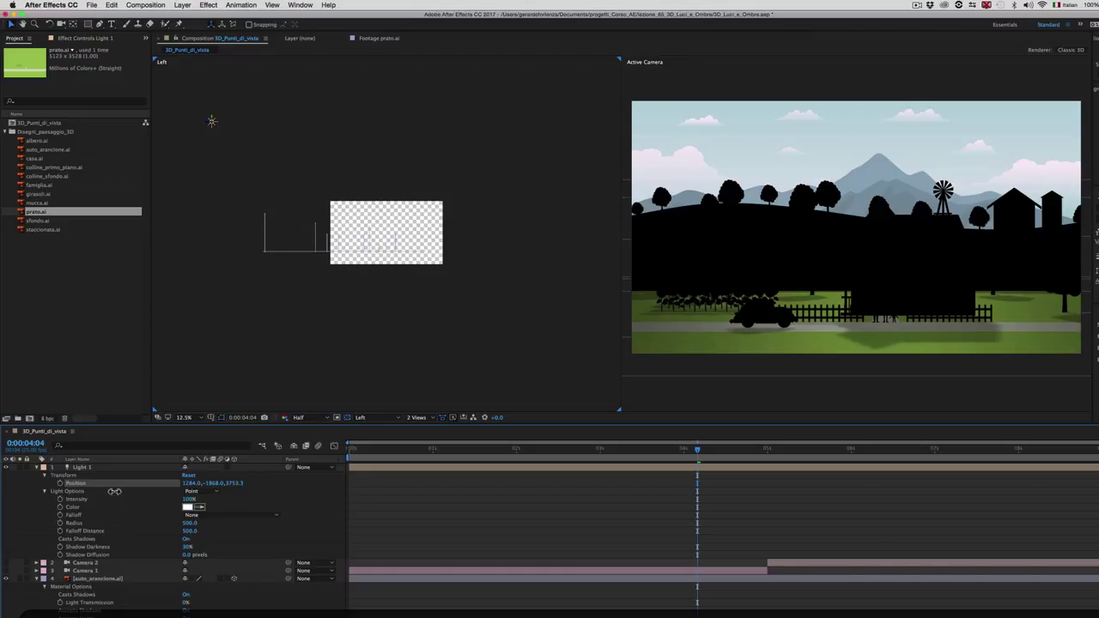
{"action": "left_click_drag", "start_coordinate": [114, 491], "coordinate": [116, 497]}
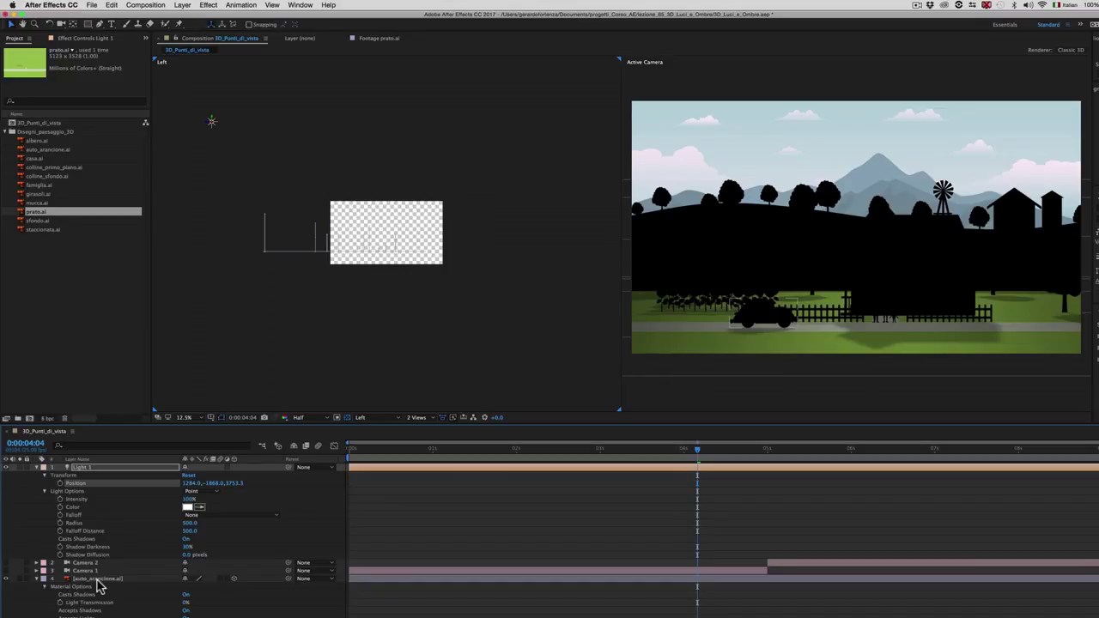
- Turn Accepts Lights off for layers auto_arancione.ai through prato.ai, then zoom the Left view to 50%
{"action": "left_click", "coordinate": [97, 581]}
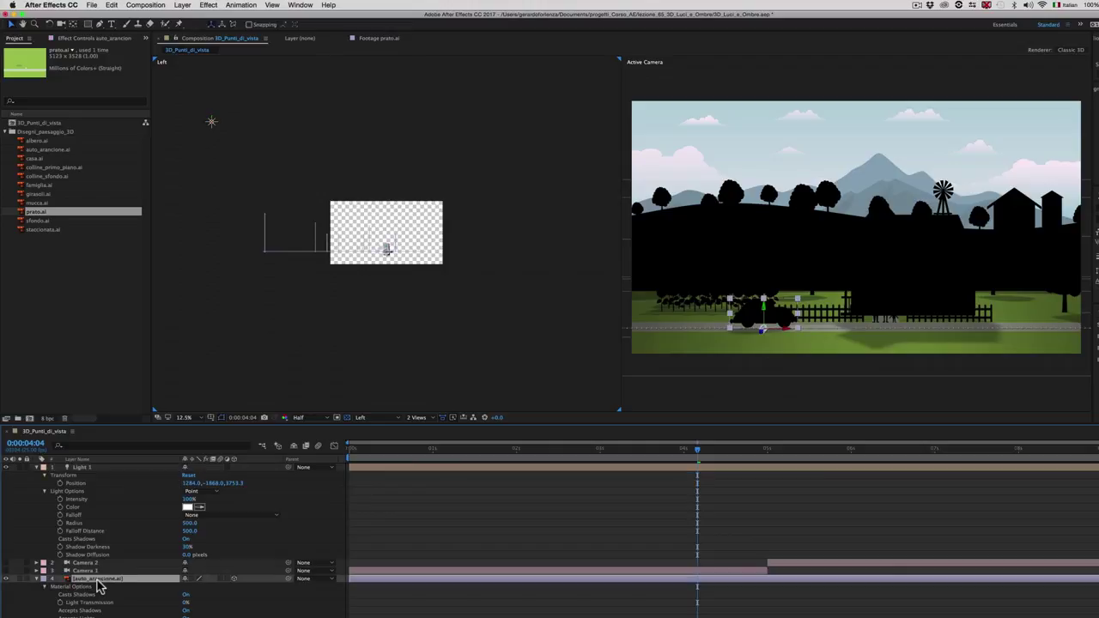
{"action": "scroll", "coordinate": [285, 545], "scroll_direction": "down", "scroll_amount": 3}
{"action": "scroll", "coordinate": [284, 546], "scroll_direction": "down", "scroll_amount": 2}
{"action": "scroll", "coordinate": [283, 547], "scroll_direction": "down", "scroll_amount": 3}
{"action": "scroll", "coordinate": [283, 547], "scroll_direction": "down", "scroll_amount": 3}
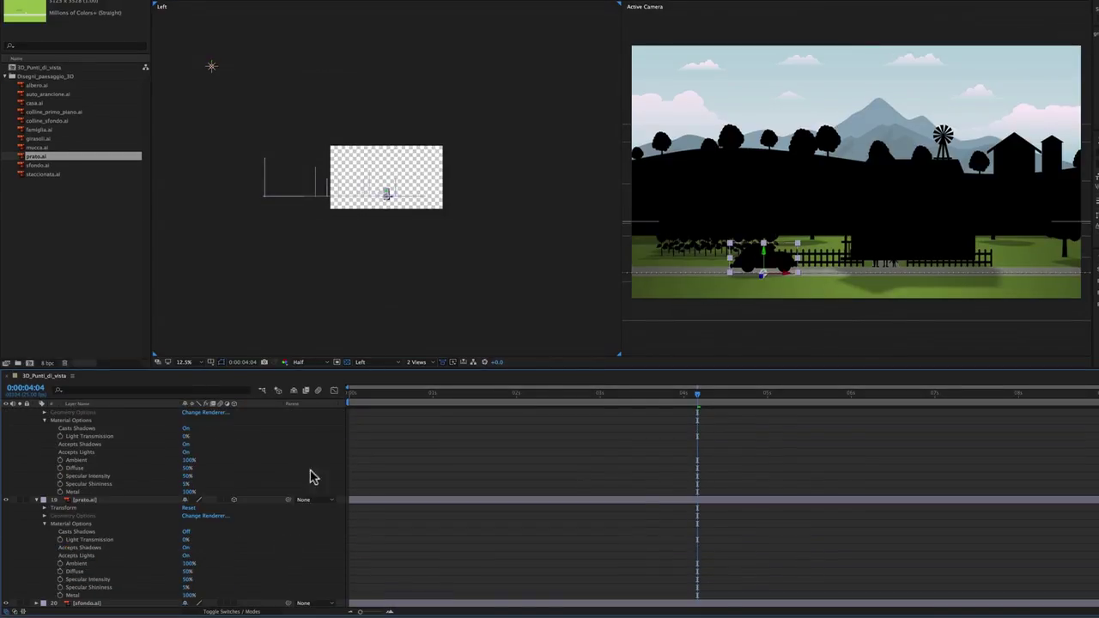
{"action": "key", "text": "shift"}
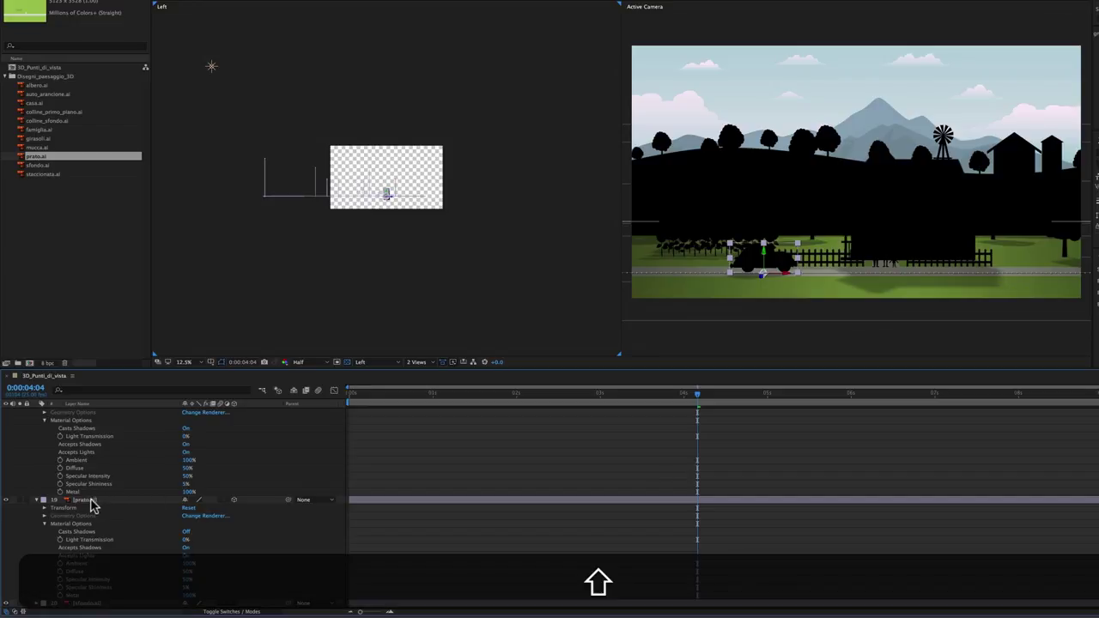
{"action": "left_click", "coordinate": [91, 502], "text": "shift"}
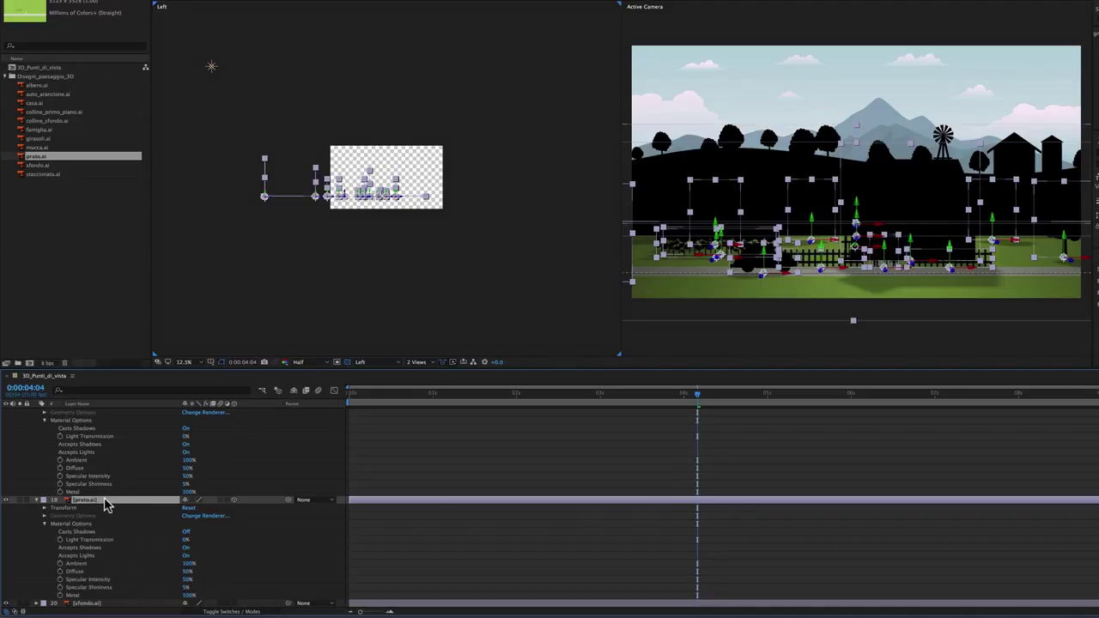
{"action": "left_click", "coordinate": [186, 556]}
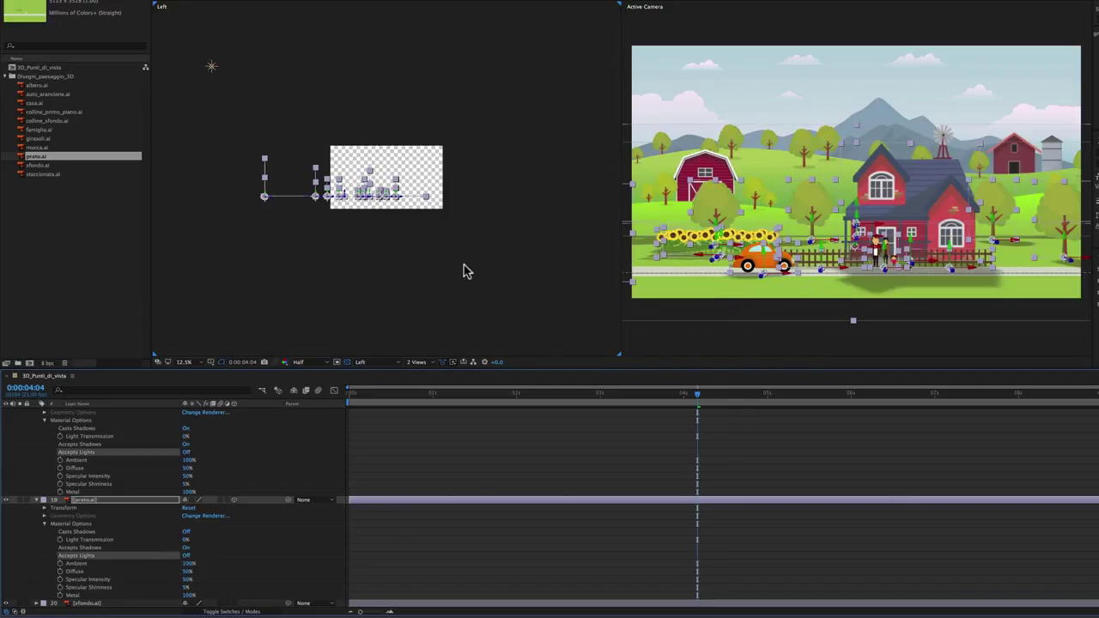
{"action": "key", "text": "period"}
{"action": "key", "text": "period"}
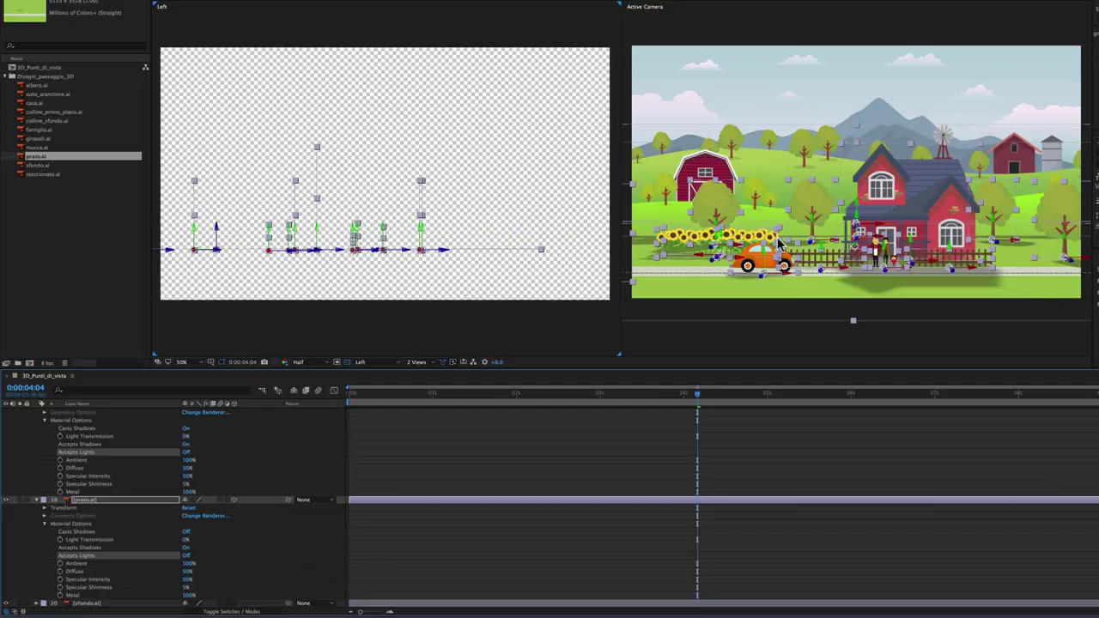
- Collapse prato.ai and lower Light 1's Shadow Darkness from 30% to 17%
{"action": "left_click", "coordinate": [36, 505]}
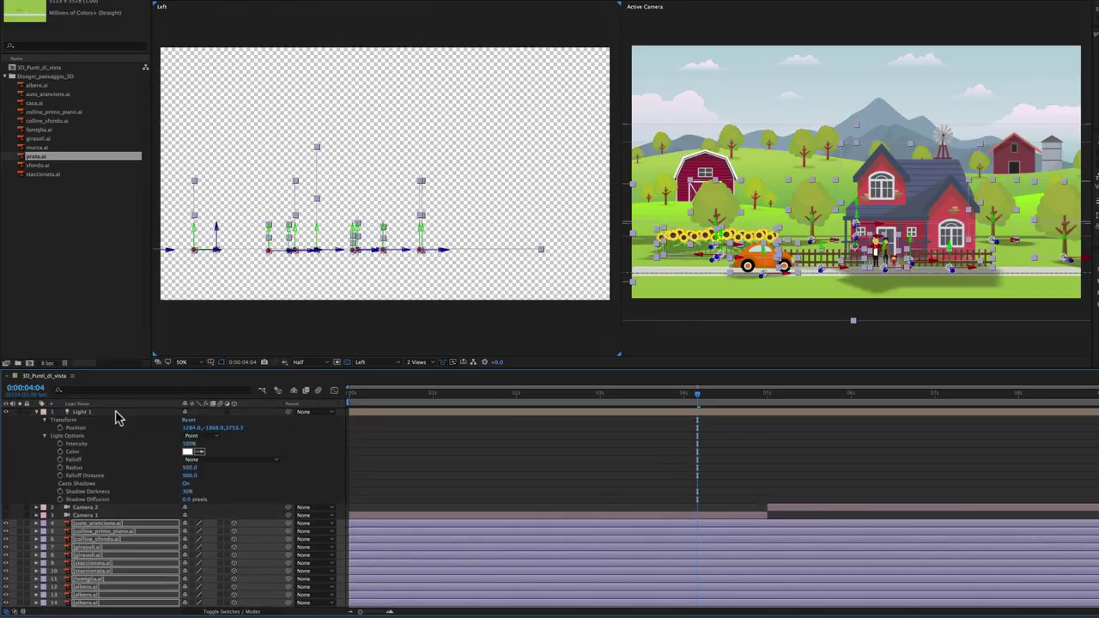
{"action": "left_click", "coordinate": [117, 413]}
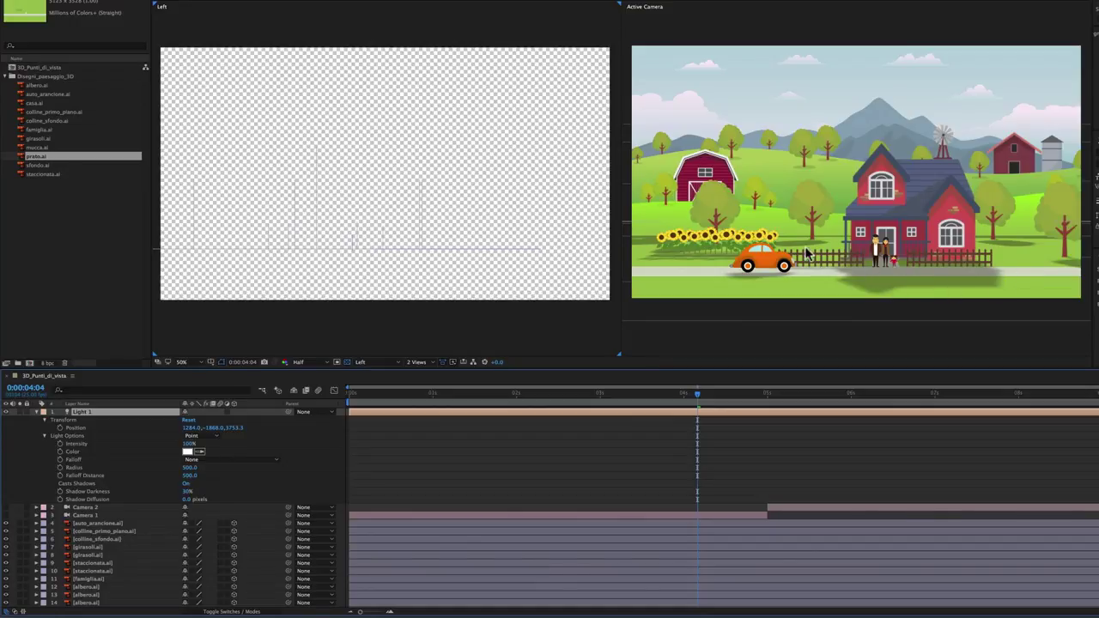
{"action": "left_click", "coordinate": [86, 492]}
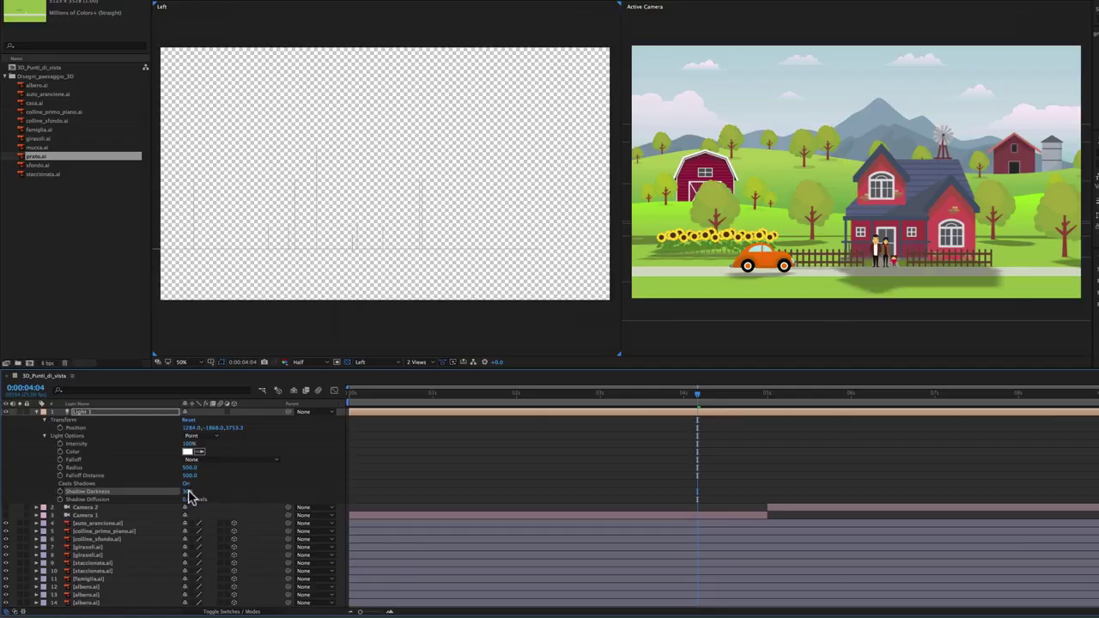
{"action": "left_click_drag", "start_coordinate": [186, 491], "coordinate": [182, 493]}
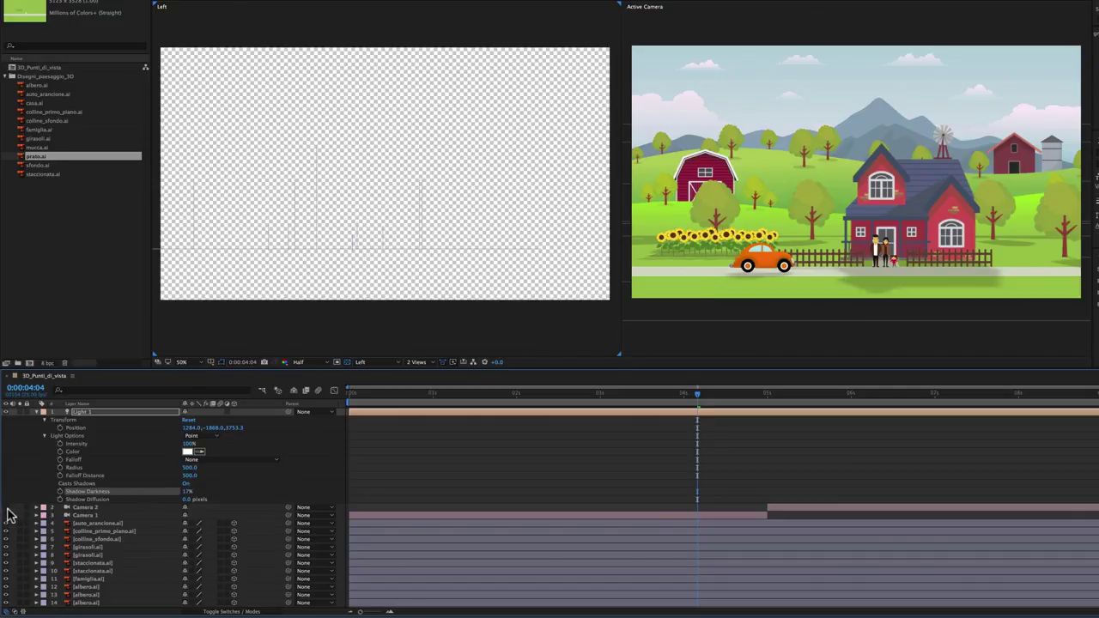
{"action": "left_click", "coordinate": [6, 516]}
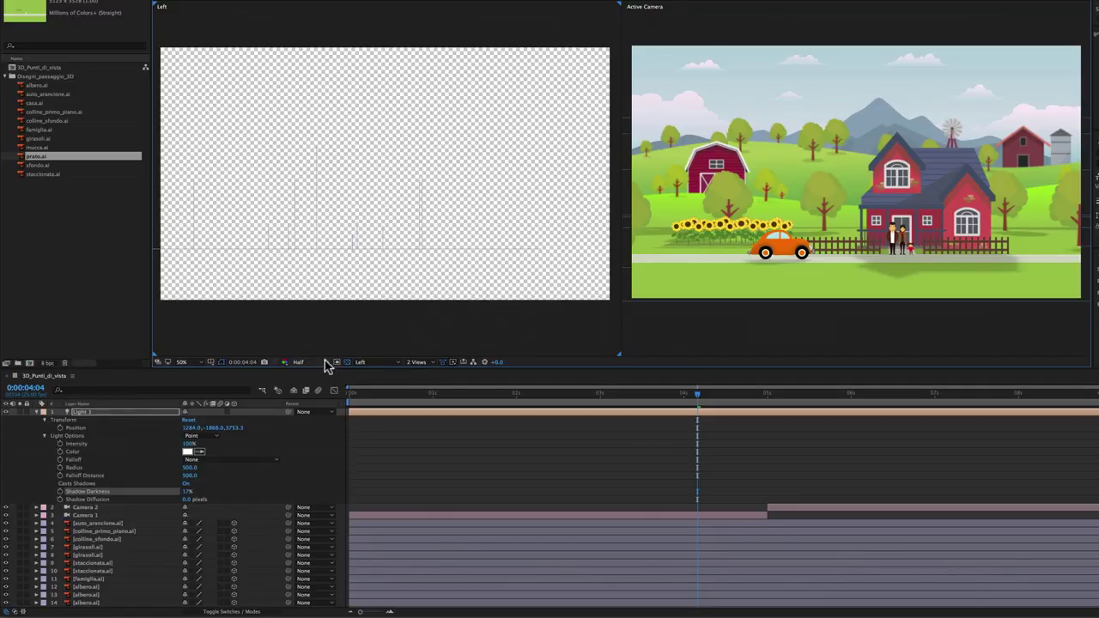
- Switch the preview resolution from Half to Full and play the farm animation
{"action": "left_click", "coordinate": [329, 362]}
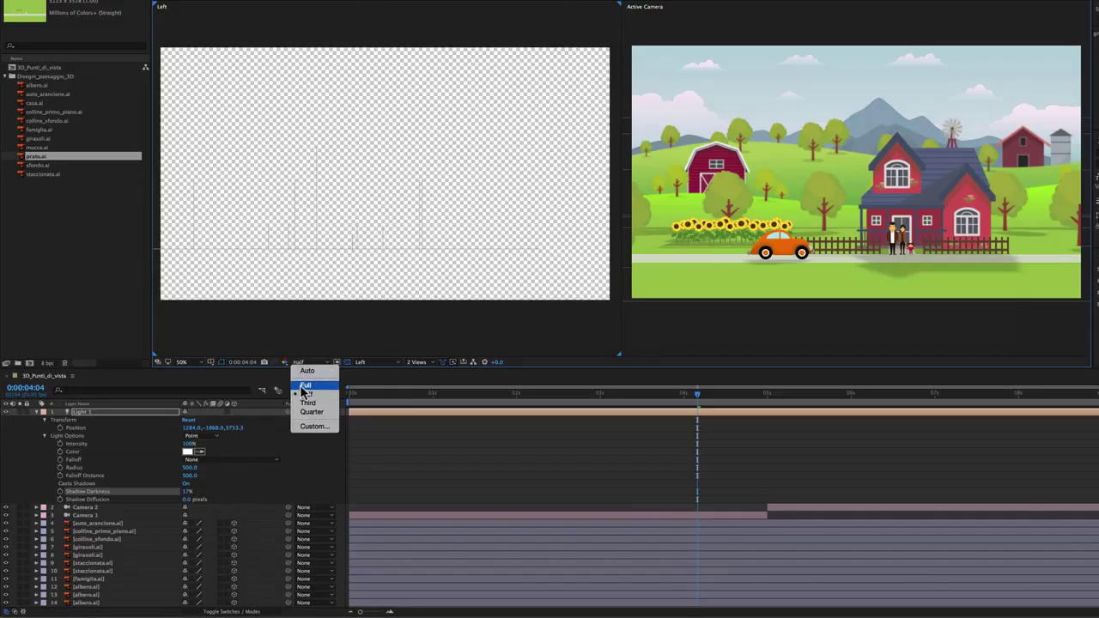
{"action": "left_click", "coordinate": [305, 387]}
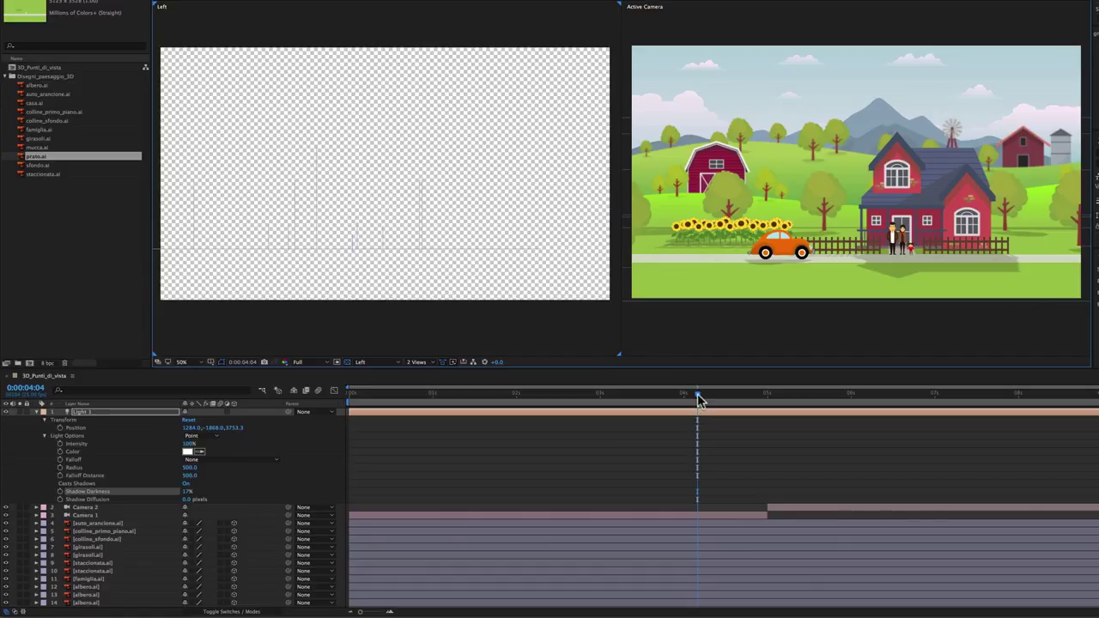
{"action": "key", "text": "space"}
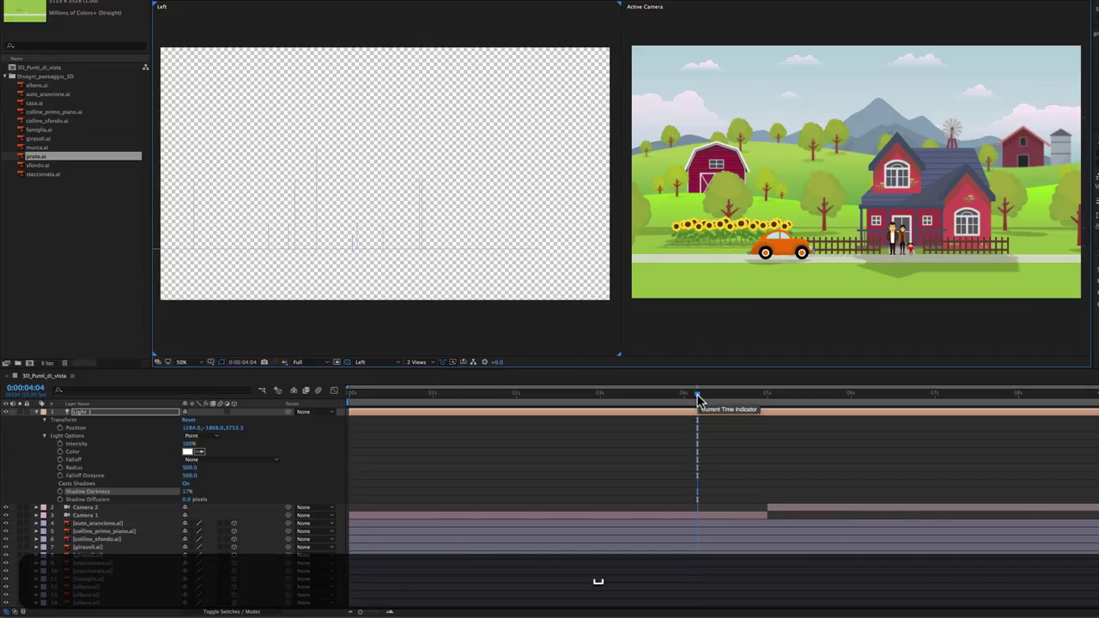